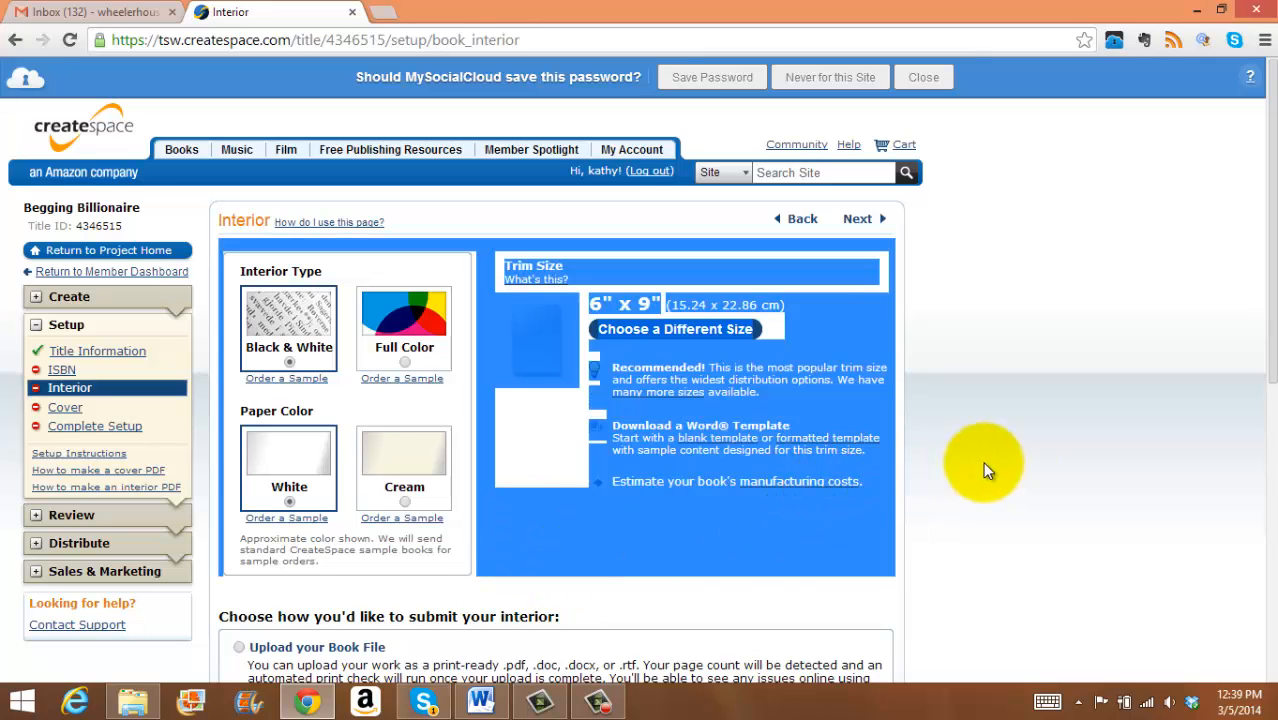
Download the formatted Word template for the 6" x 9" trim size and open it in Word for editing.
{"action": "scroll", "coordinate": [1022, 459], "scroll_direction": "down", "scroll_amount": 2}
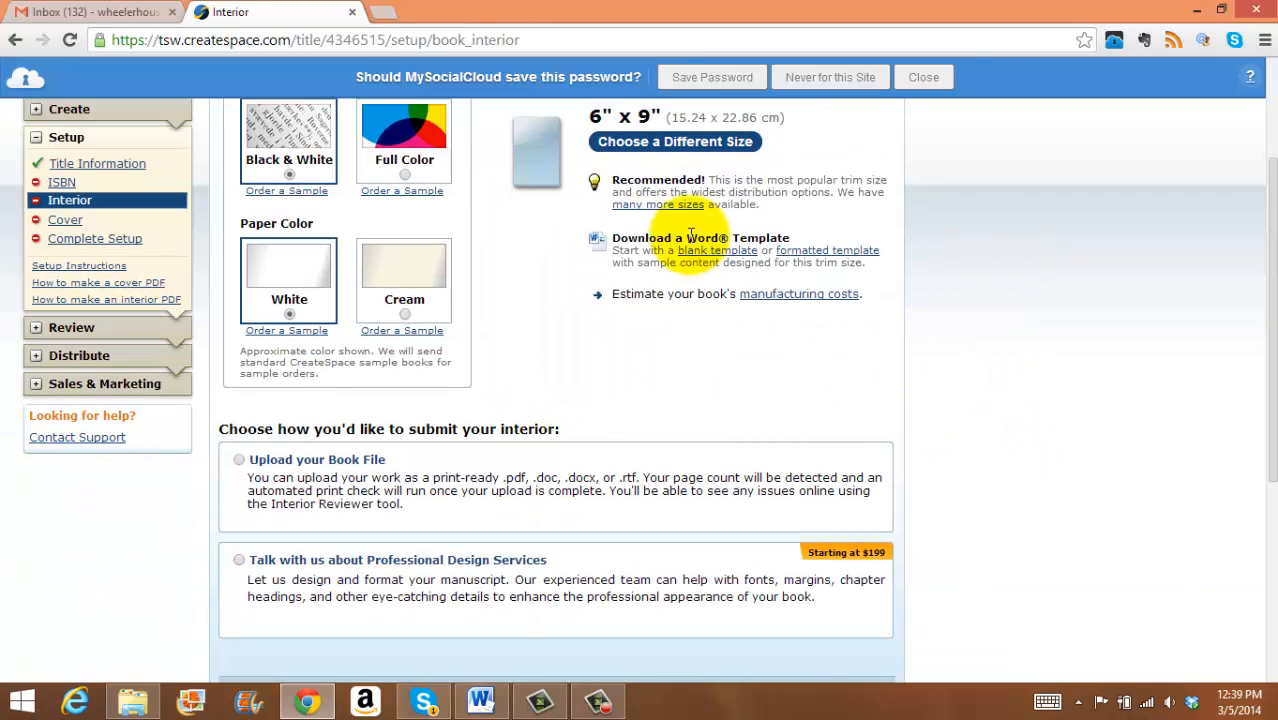
{"action": "left_click", "coordinate": [834, 258]}
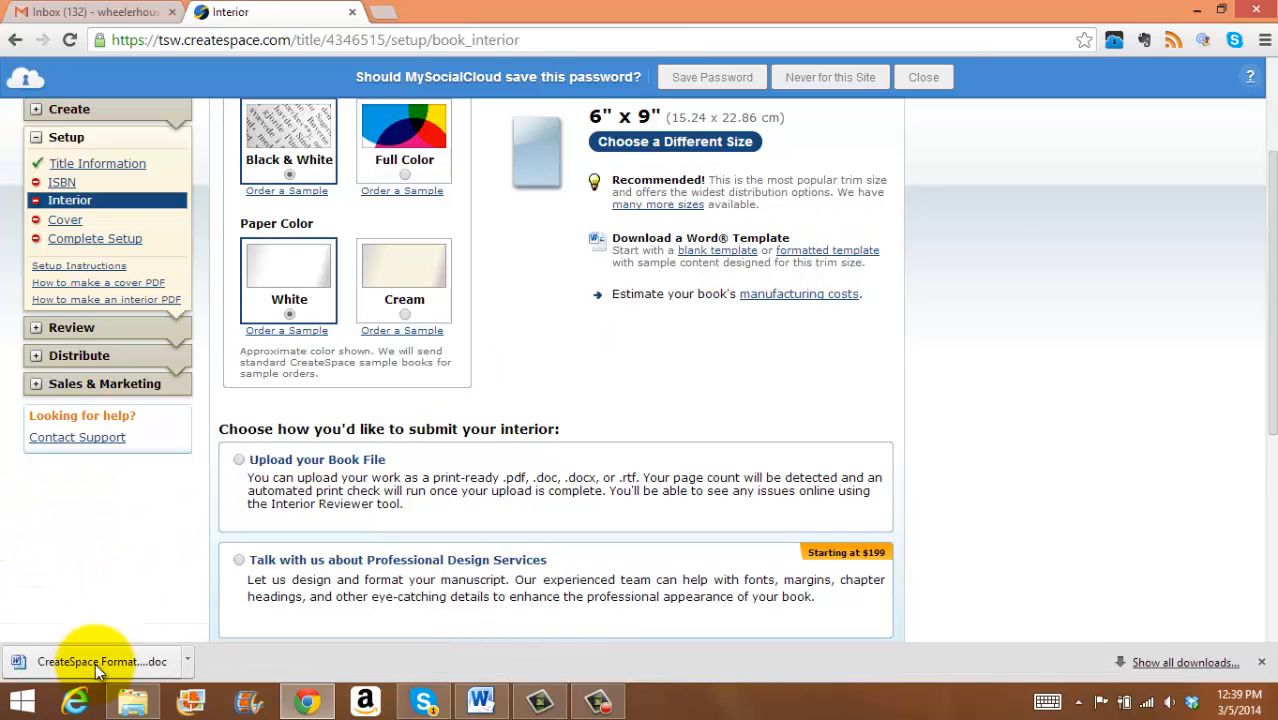
{"action": "left_click", "coordinate": [97, 664]}
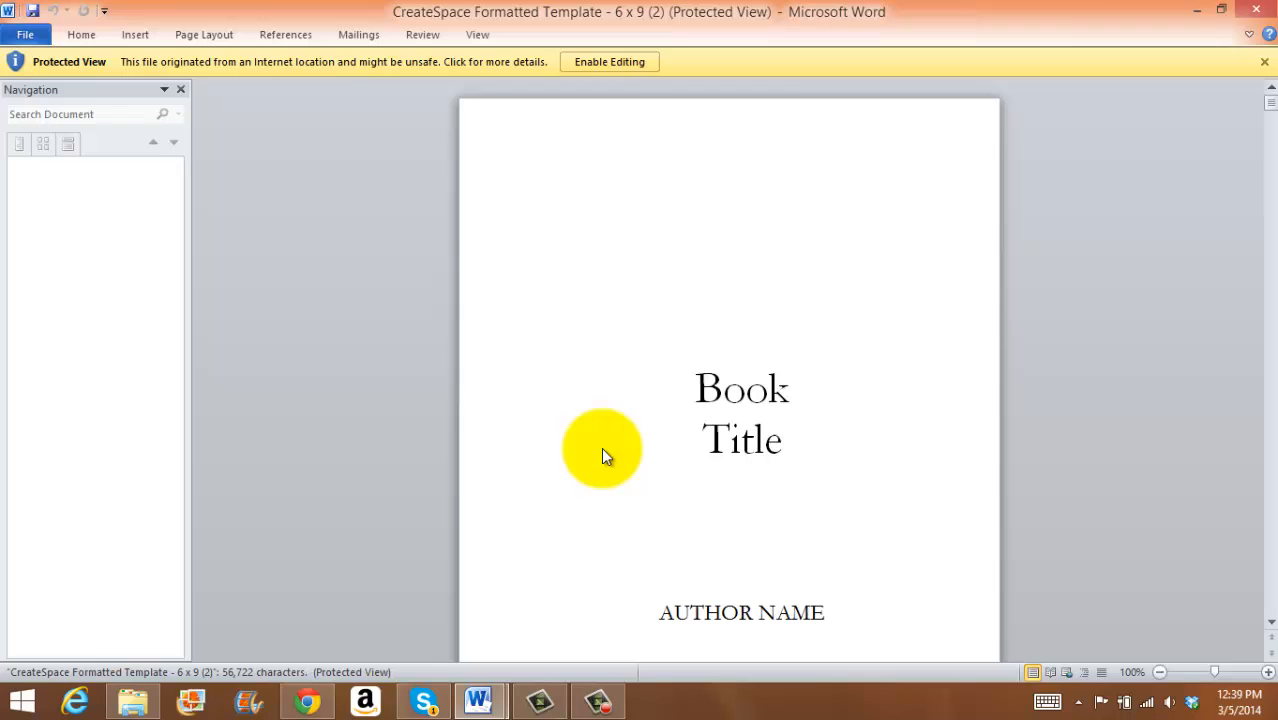
{"action": "double_click", "coordinate": [596, 451]}
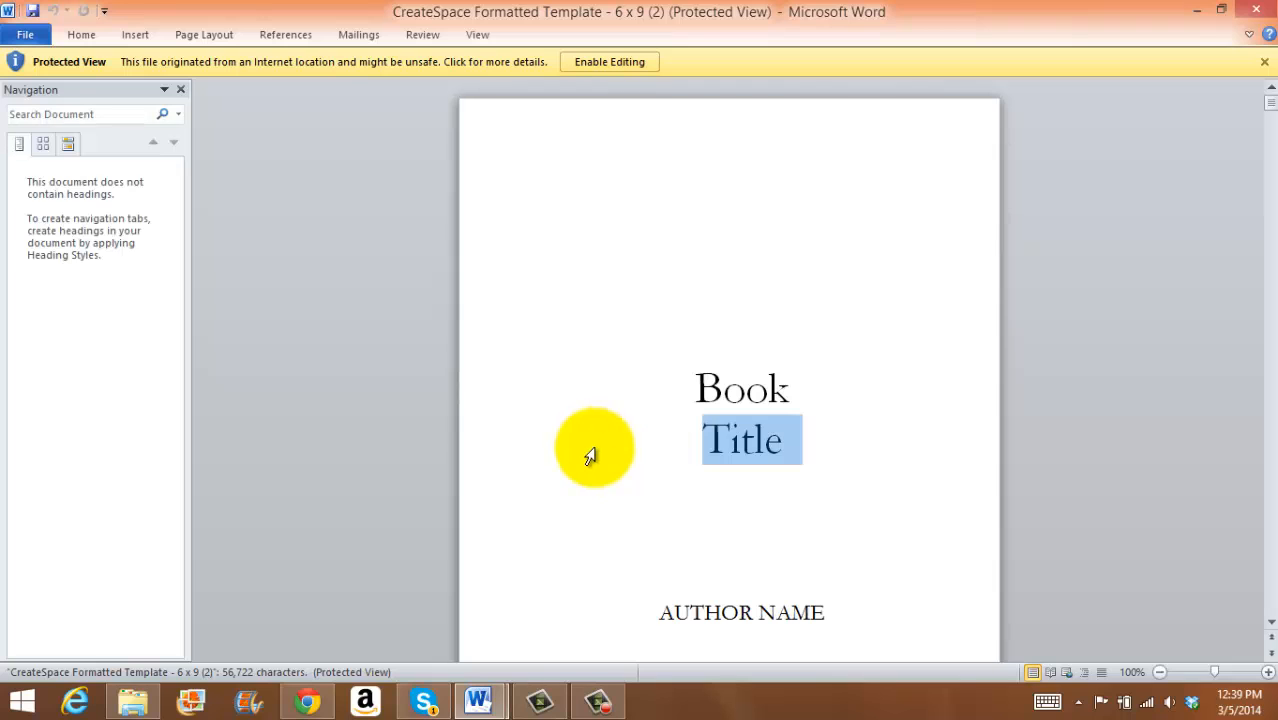
{"action": "left_click", "coordinate": [591, 62]}
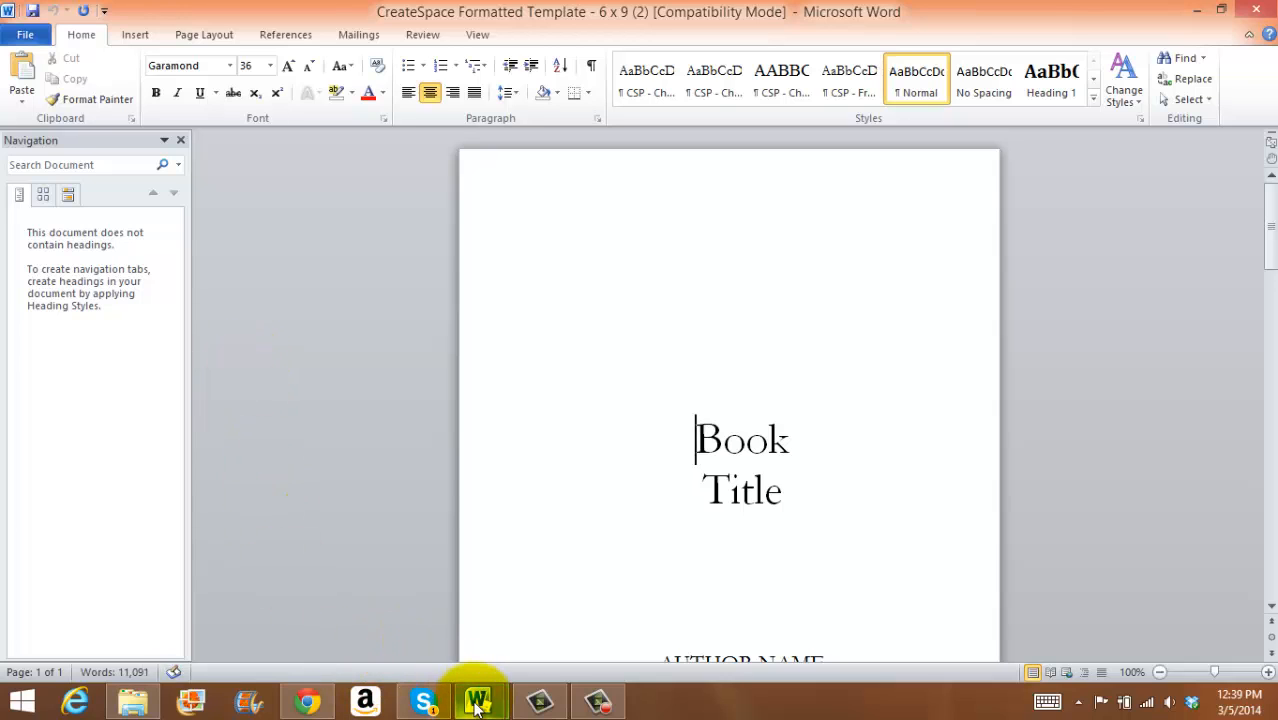
Replace the title page placeholders with the book title "Begging Billionaire" and the author's name.
{"action": "left_click", "coordinate": [849, 493]}
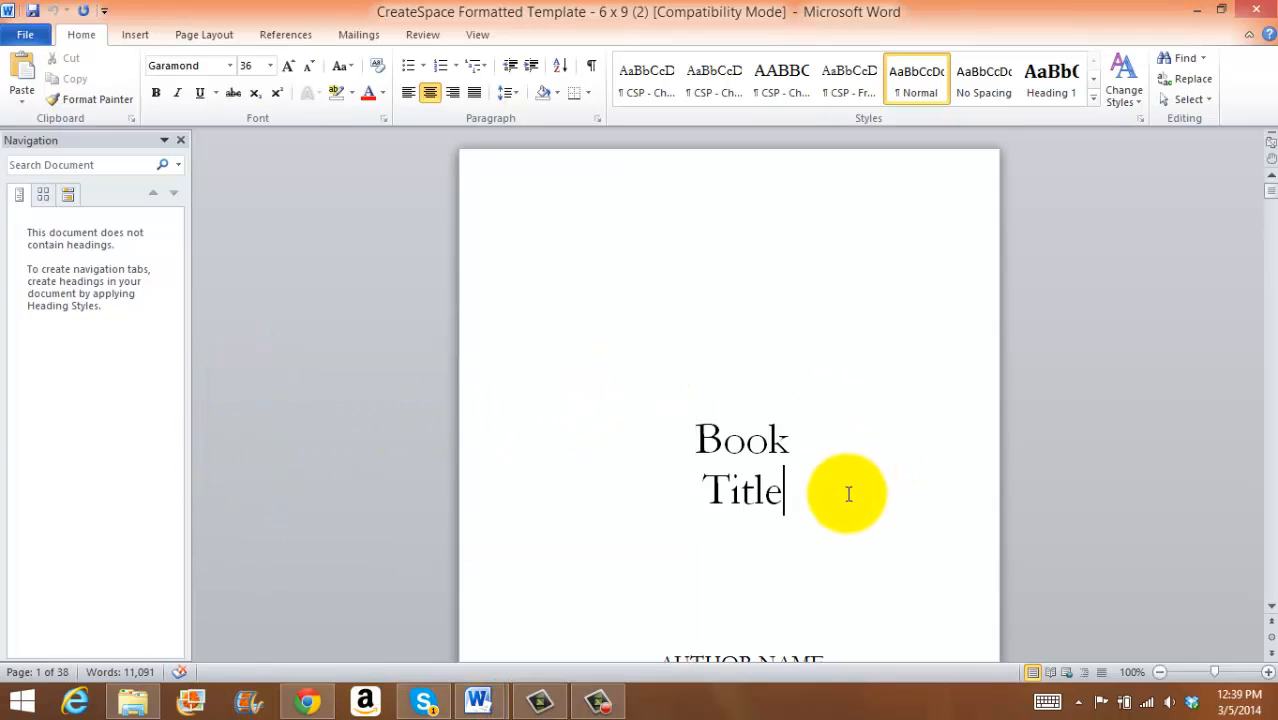
{"action": "scroll", "coordinate": [839, 497], "scroll_direction": "down", "scroll_amount": 2}
{"action": "scroll", "coordinate": [839, 497], "scroll_direction": "down", "scroll_amount": 2}
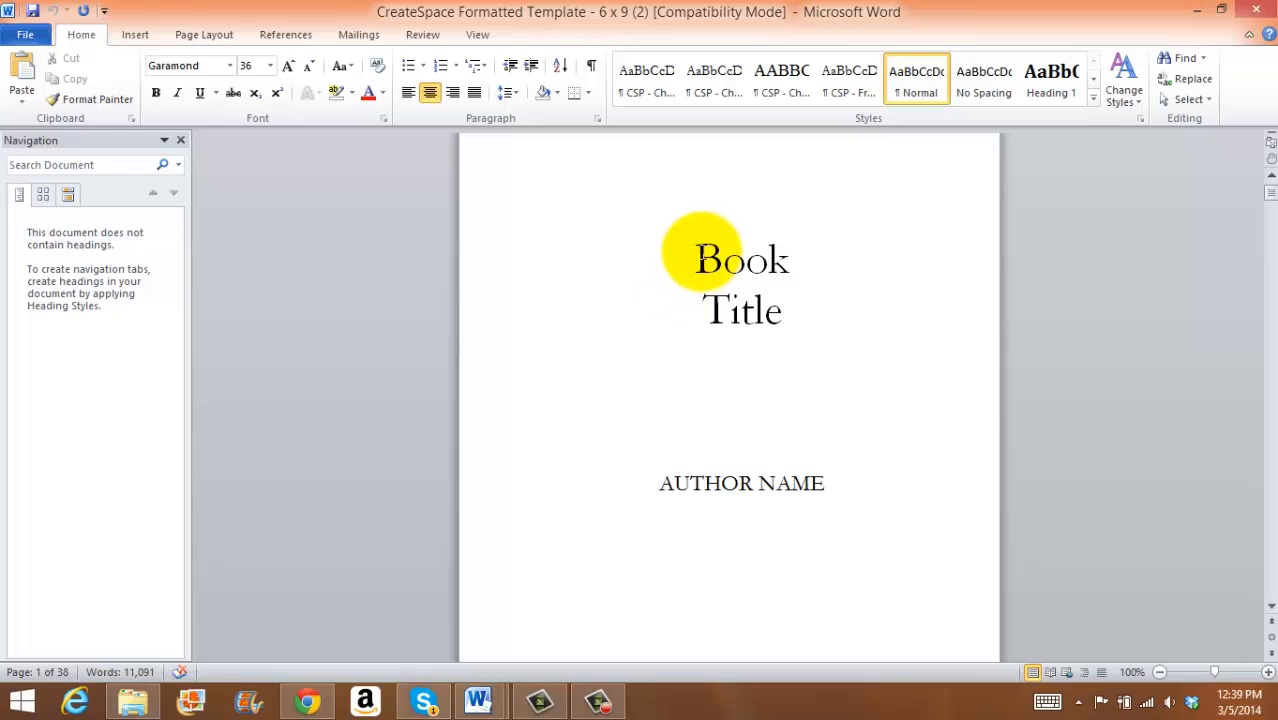
{"action": "left_click_drag", "start_coordinate": [700, 252], "coordinate": [749, 298]}
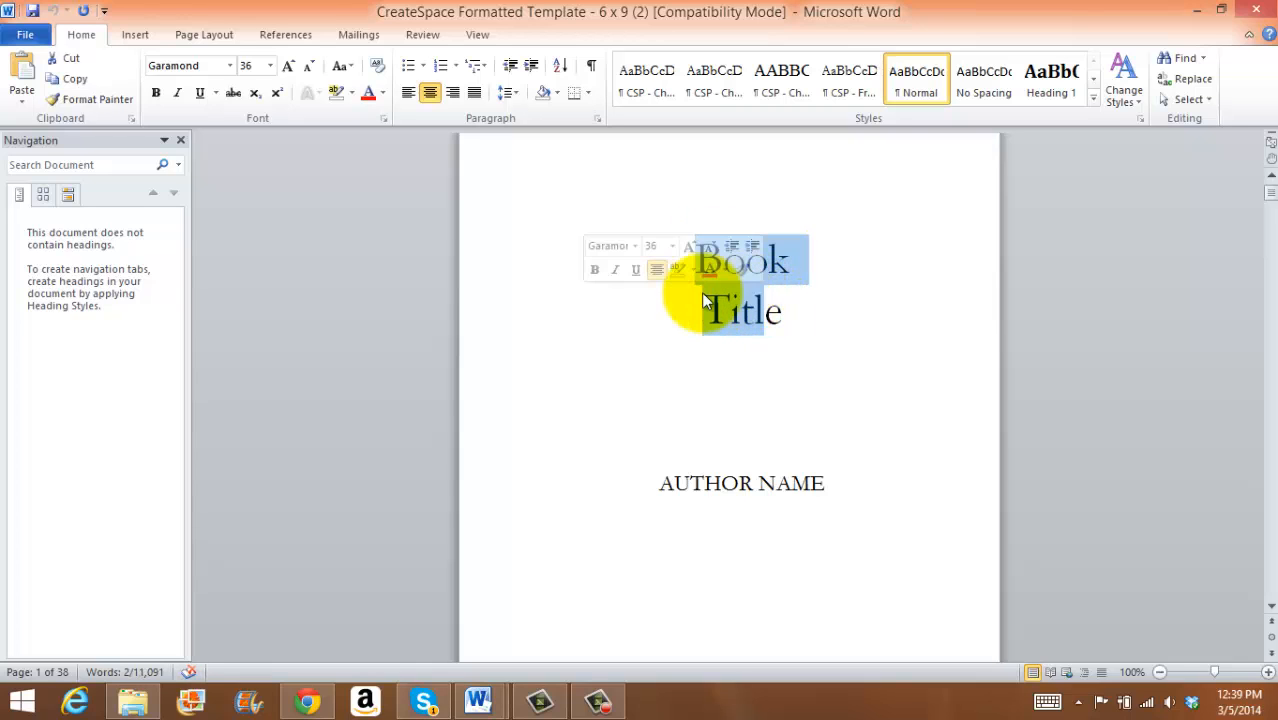
{"action": "left_click", "coordinate": [791, 251]}
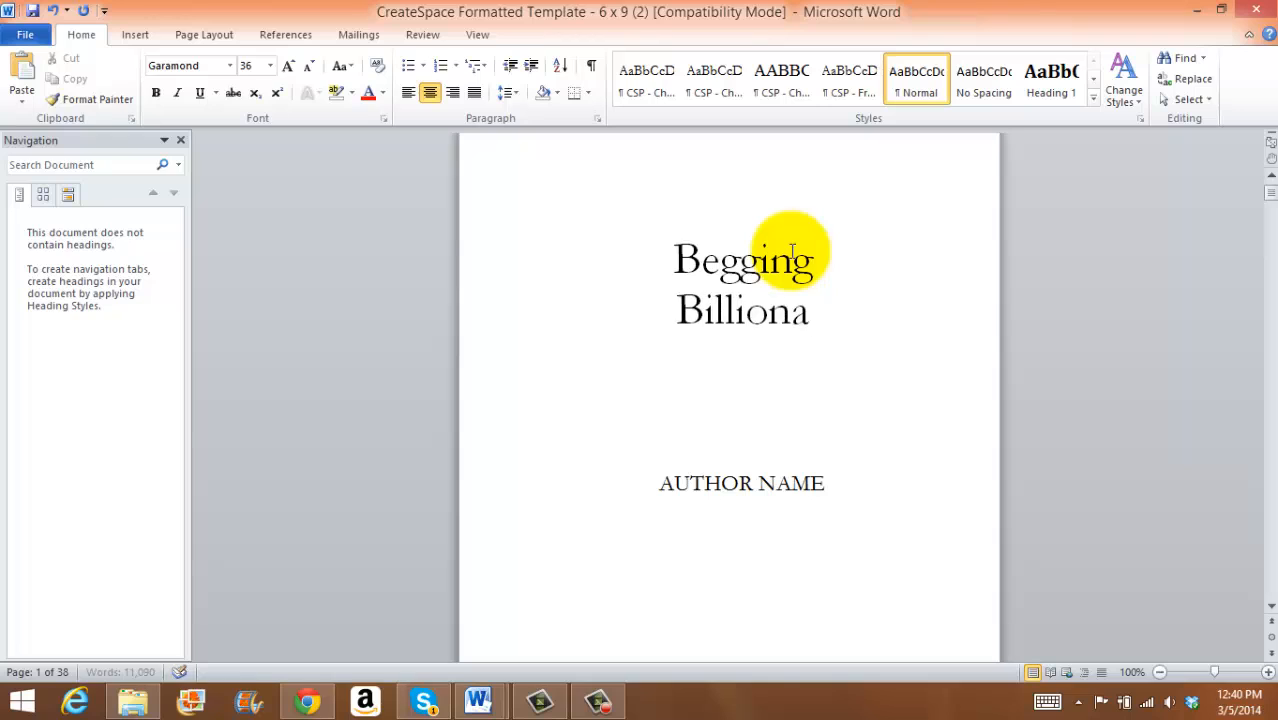
{"action": "triple_click", "coordinate": [770, 484]}
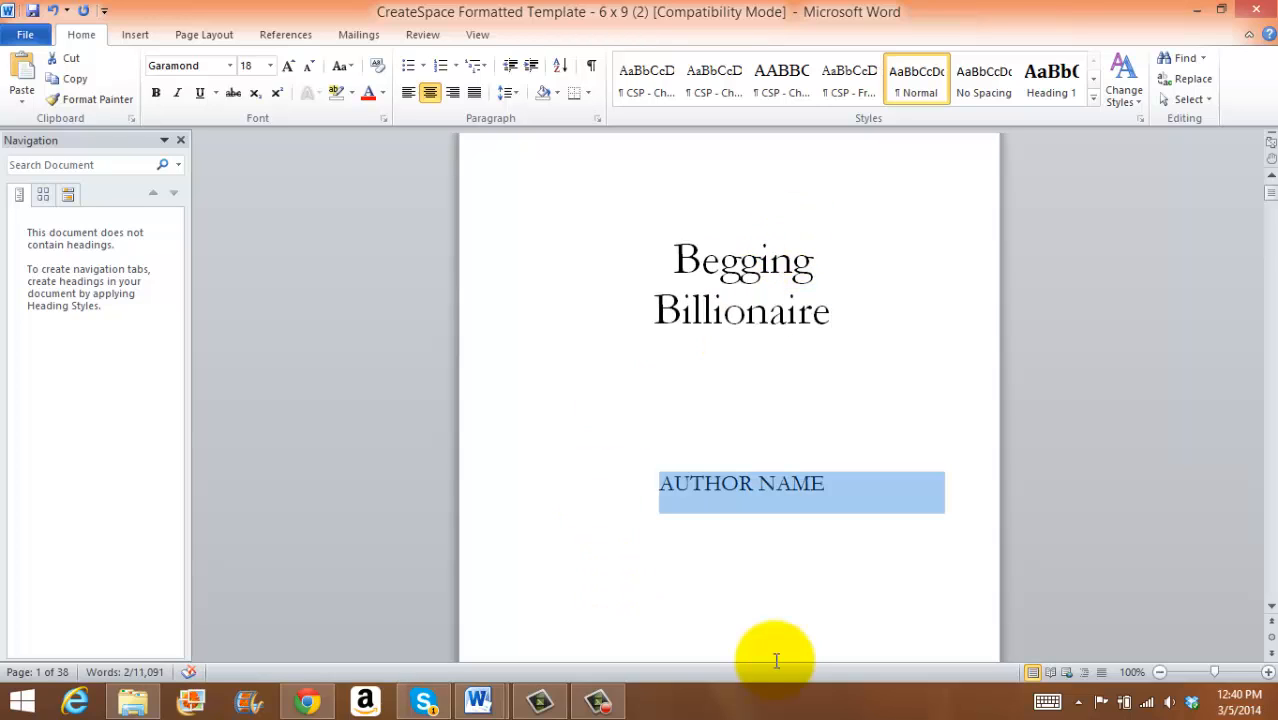
{"action": "type", "text": "Kathy Miles"}
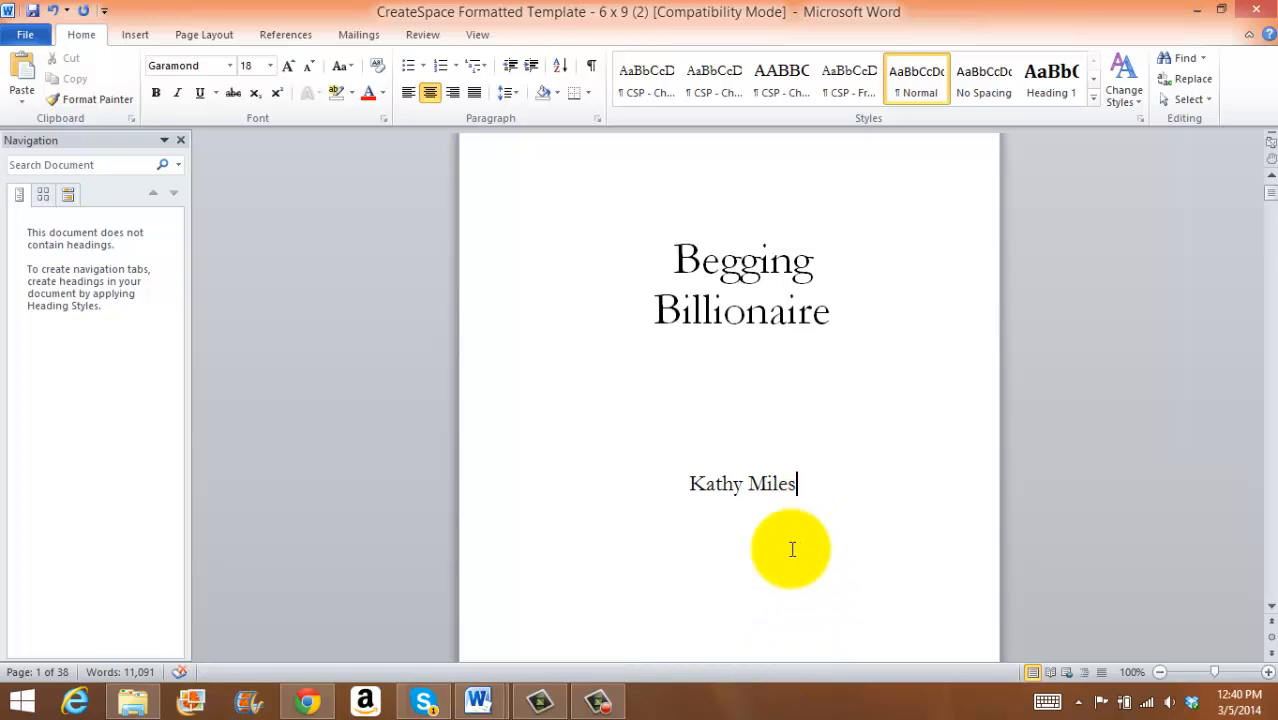
On the copyright page, set the copyright year to 2014 and replace the author placeholder with the copyright holder's name.
{"action": "scroll", "coordinate": [1122, 566], "scroll_direction": "down", "scroll_amount": 10}
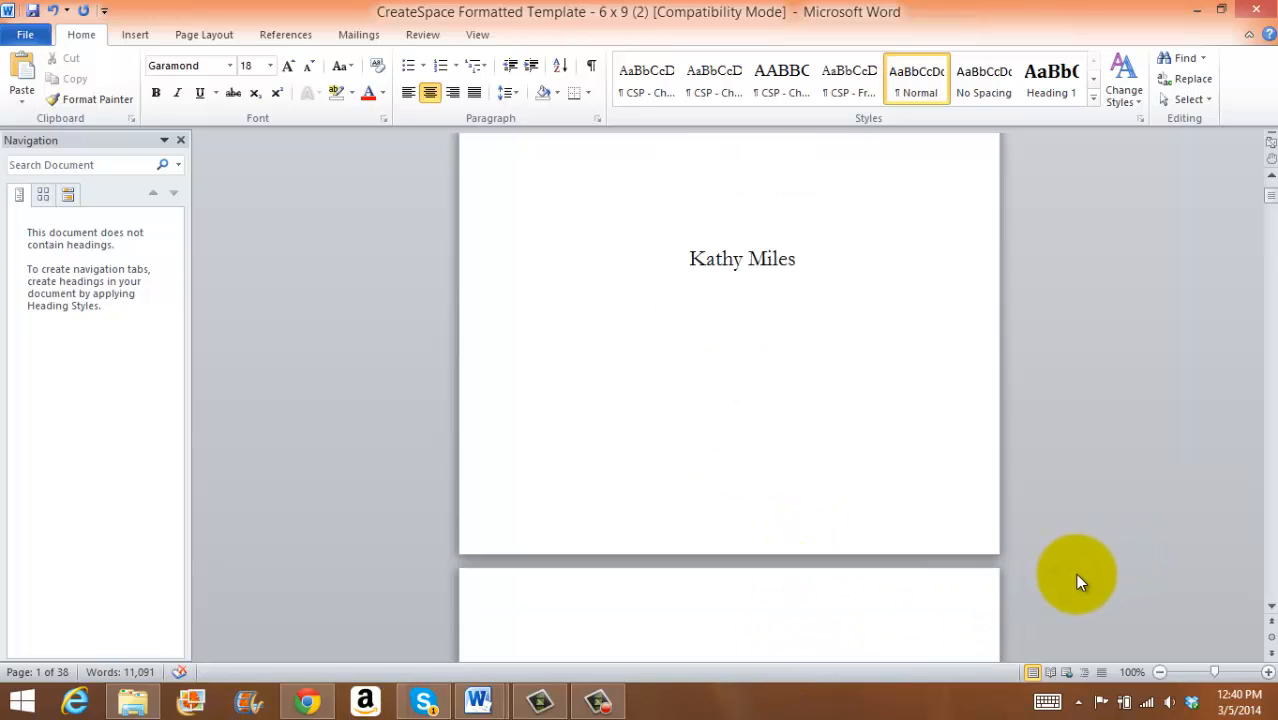
{"action": "scroll", "coordinate": [1078, 580], "scroll_direction": "down", "scroll_amount": 2}
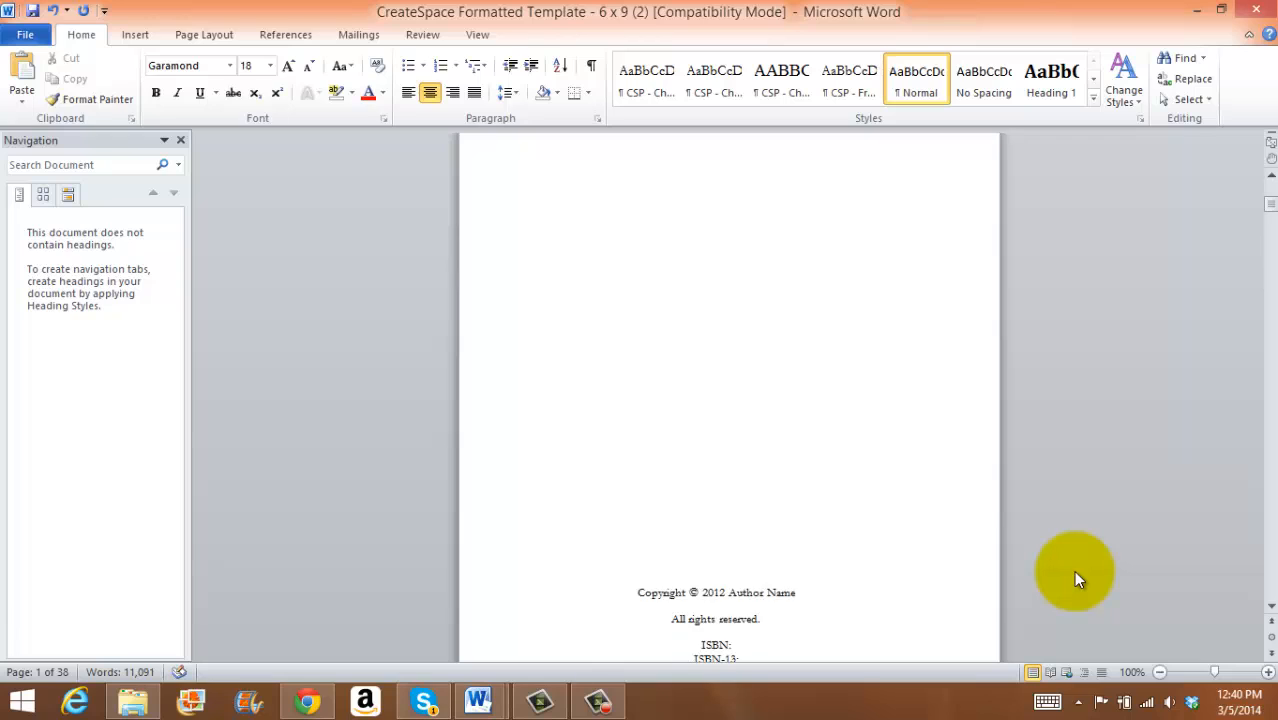
{"action": "scroll", "coordinate": [1075, 578], "scroll_direction": "down", "scroll_amount": 3}
{"action": "scroll", "coordinate": [1075, 578], "scroll_direction": "down", "scroll_amount": 1}
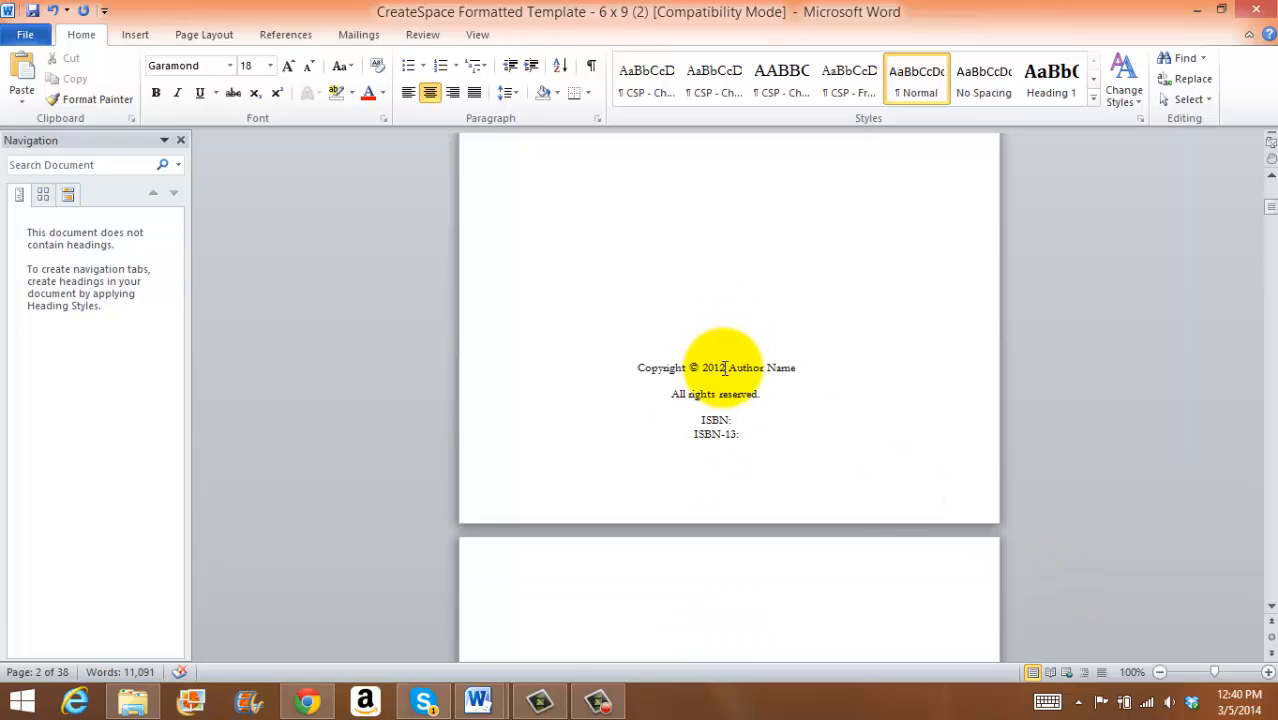
{"action": "left_click_drag", "start_coordinate": [703, 368], "coordinate": [816, 372]}
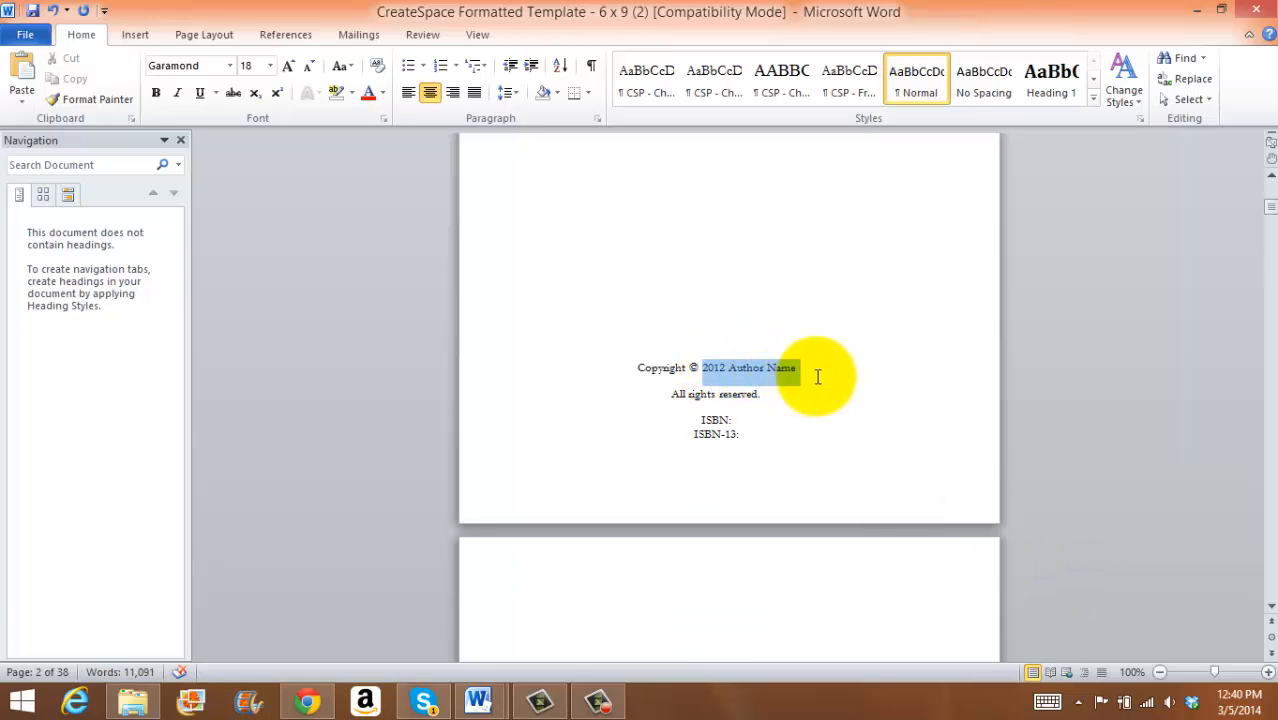
{"action": "type", "text": "2014 Kathy Wheeler"}
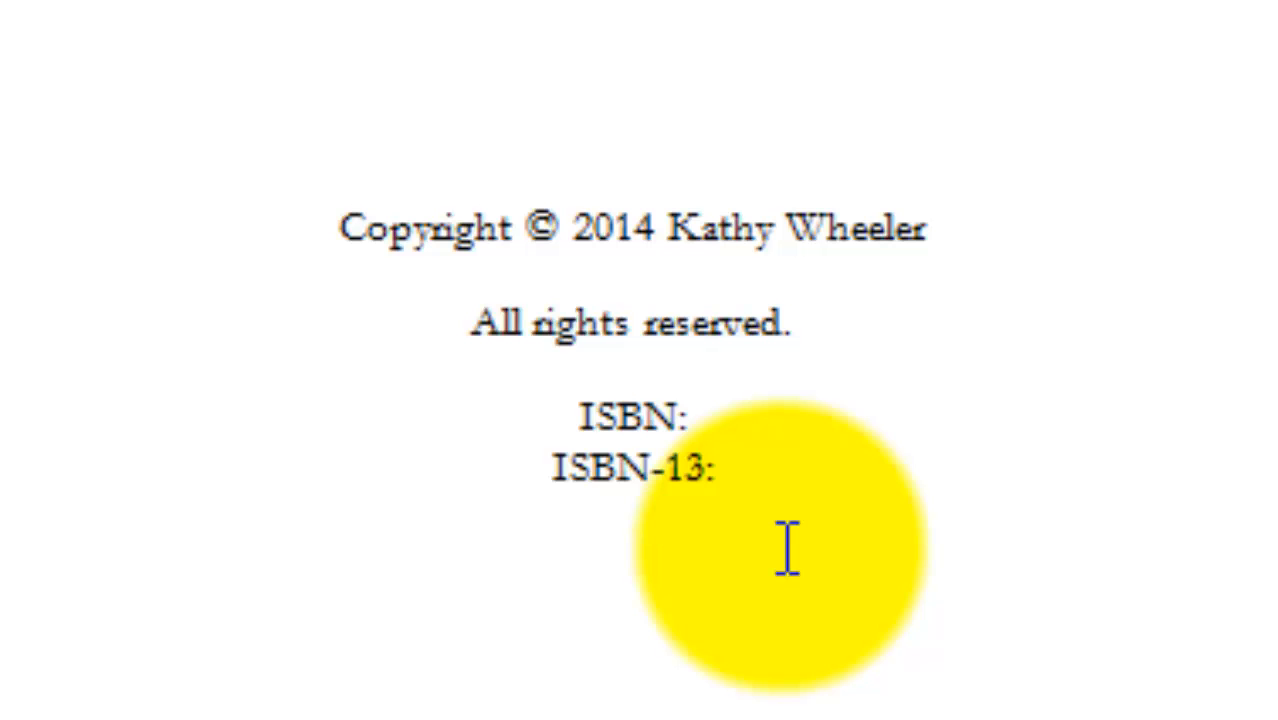
Review the template's front matter after the copyright page, including the dedication, blank pages, table of contents and acknowledgments.
{"action": "scroll", "coordinate": [775, 540], "scroll_direction": "down", "scroll_amount": 3}
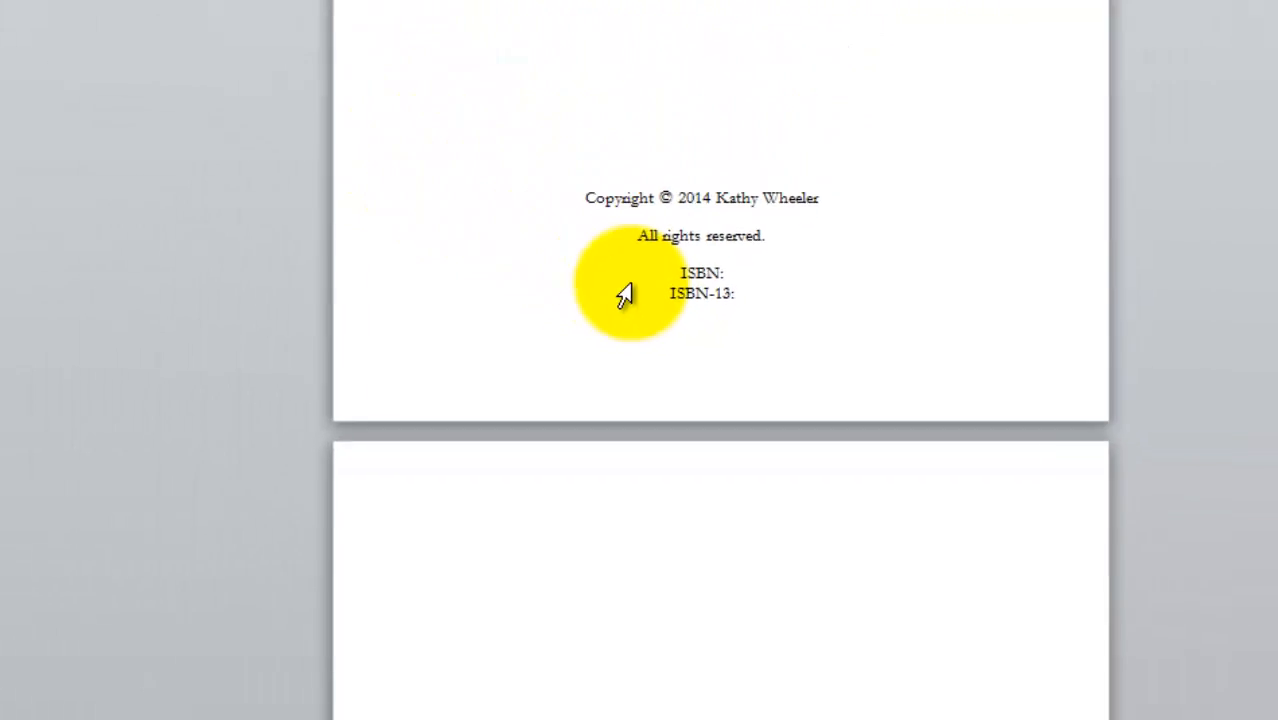
{"action": "left_click", "coordinate": [458, 125]}
{"action": "scroll", "coordinate": [458, 125], "scroll_direction": "down", "scroll_amount": 1}
{"action": "scroll", "coordinate": [663, 324], "scroll_direction": "down", "scroll_amount": 10}
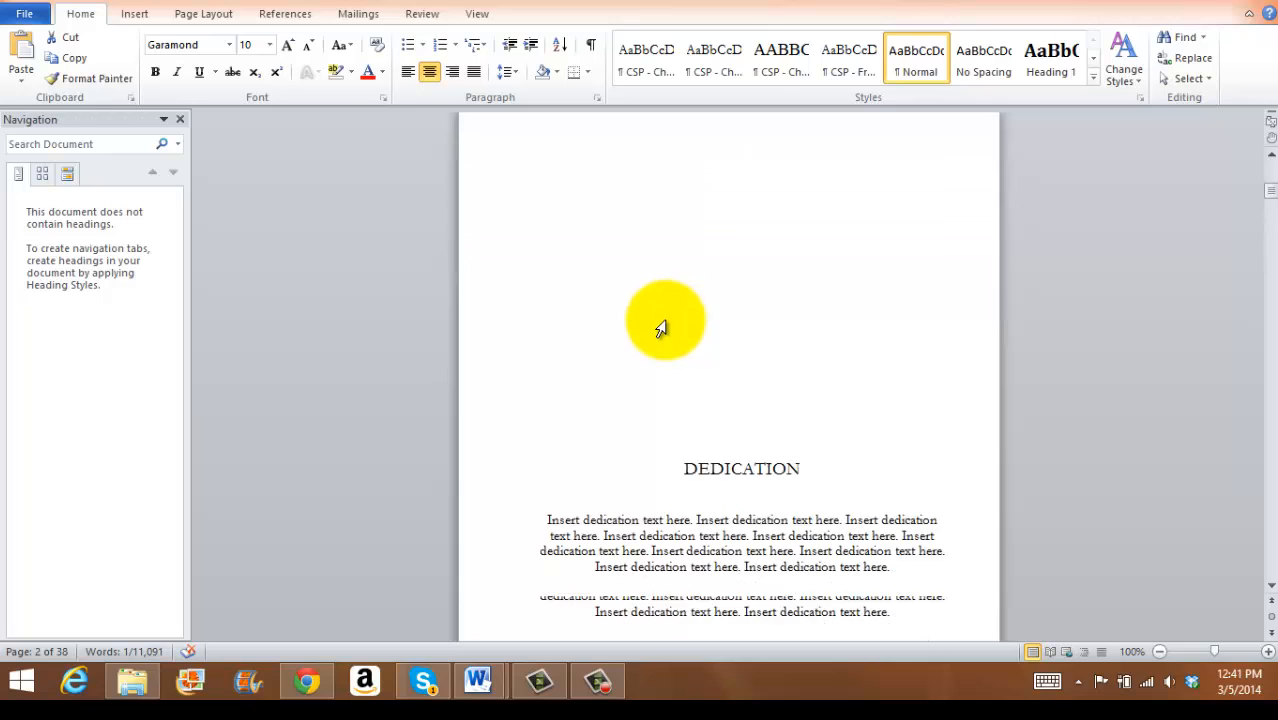
{"action": "scroll", "coordinate": [663, 321], "scroll_direction": "down", "scroll_amount": 6}
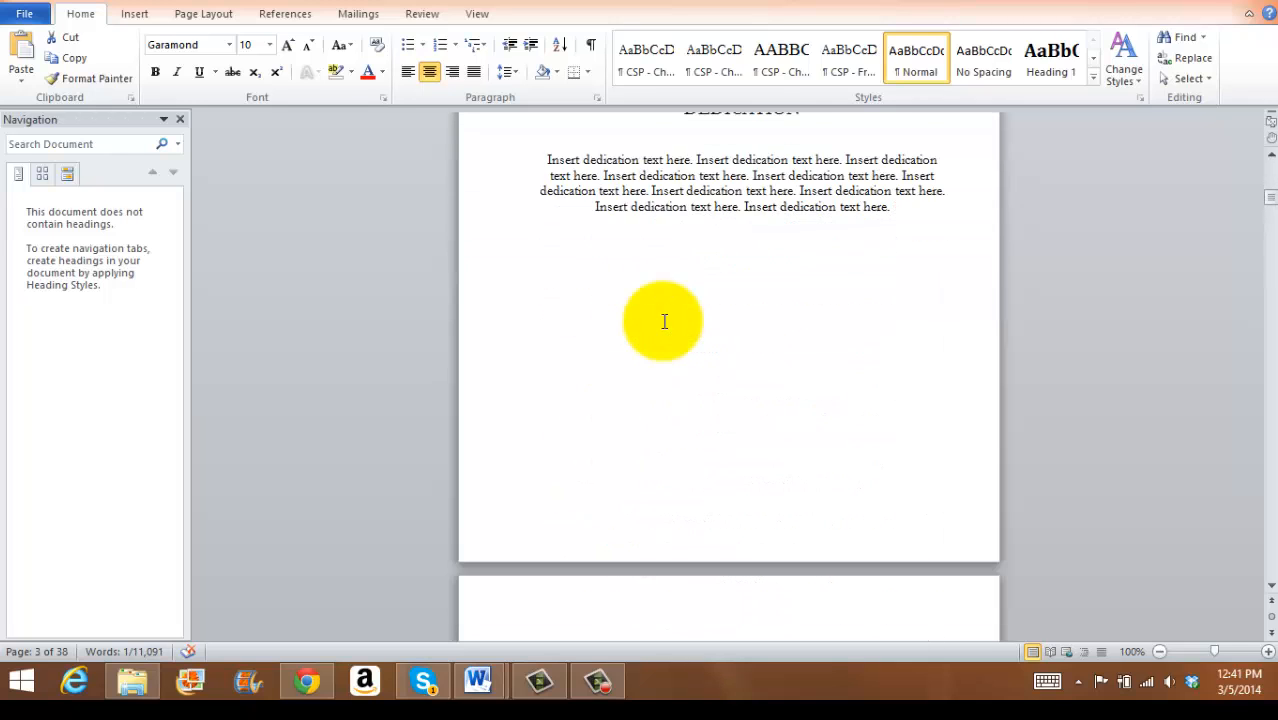
{"action": "scroll", "coordinate": [663, 321], "scroll_direction": "up", "scroll_amount": 5}
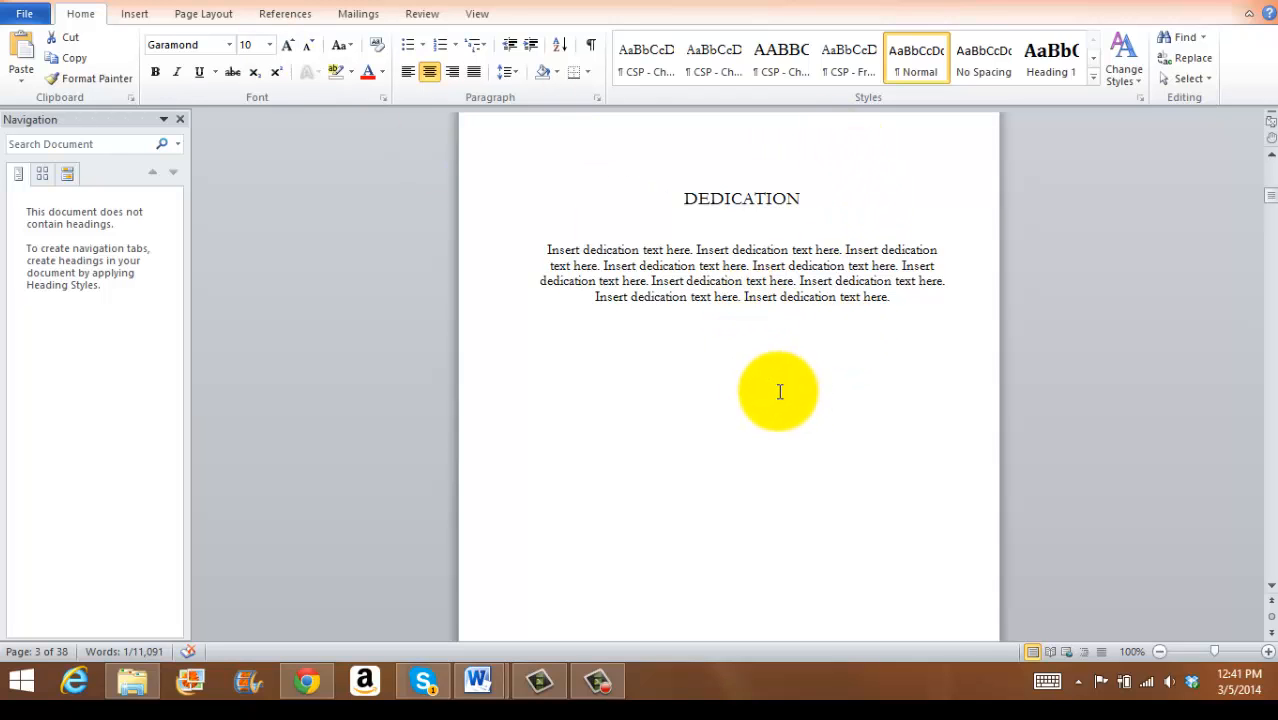
{"action": "scroll", "coordinate": [779, 392], "scroll_direction": "down", "scroll_amount": 5}
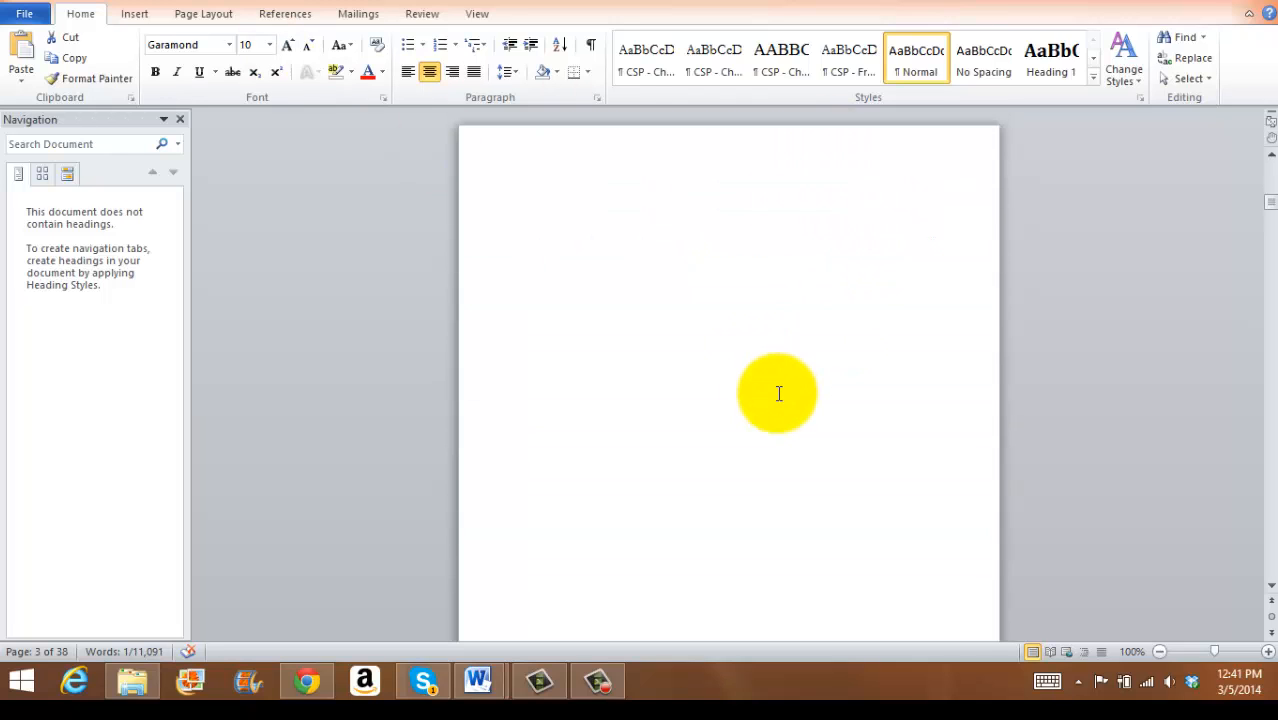
{"action": "scroll", "coordinate": [777, 393], "scroll_direction": "down", "scroll_amount": 5}
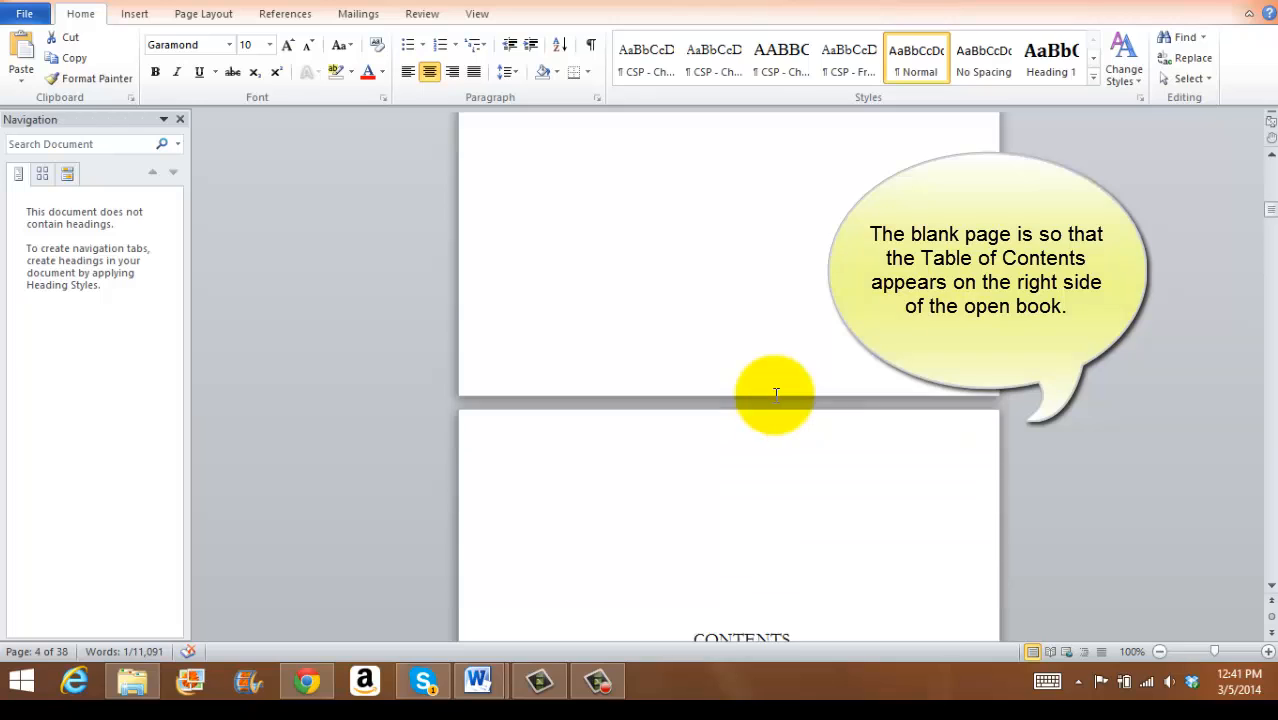
{"action": "scroll", "coordinate": [776, 393], "scroll_direction": "down", "scroll_amount": 4}
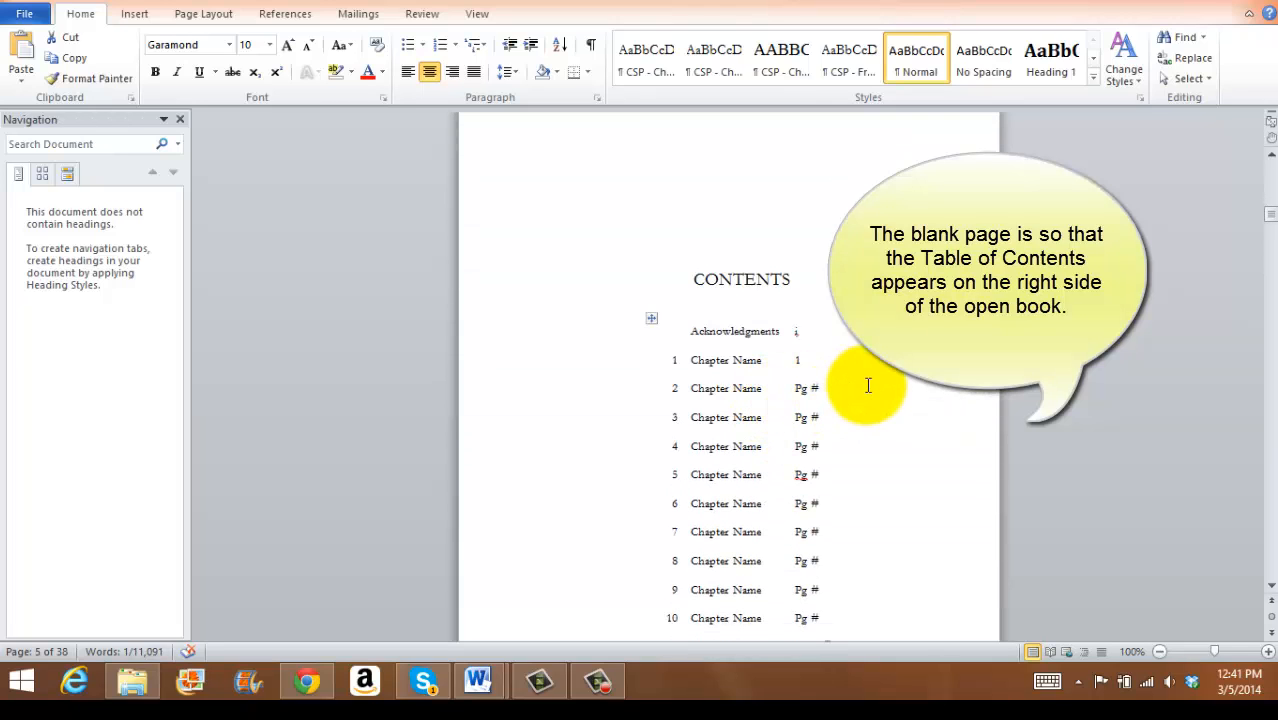
{"action": "scroll", "coordinate": [868, 388], "scroll_direction": "down", "scroll_amount": 1}
{"action": "scroll", "coordinate": [868, 388], "scroll_direction": "down", "scroll_amount": 1}
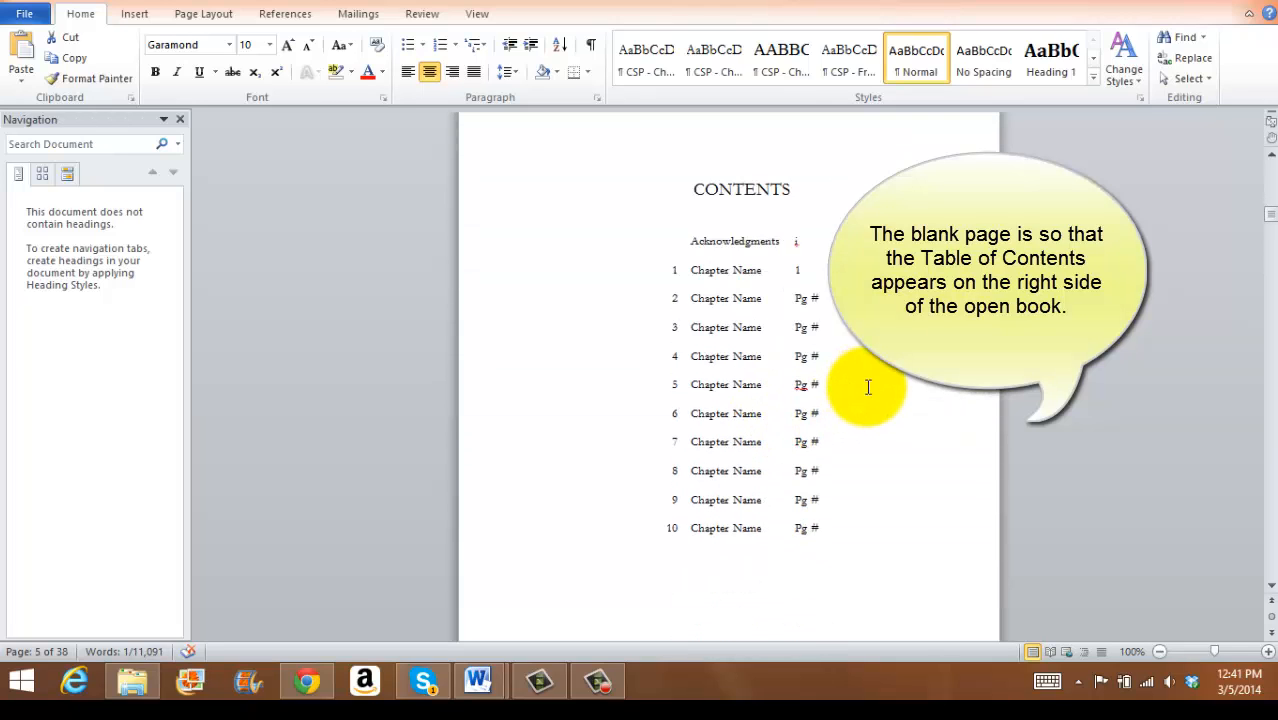
{"action": "scroll", "coordinate": [866, 388], "scroll_direction": "down", "scroll_amount": 12}
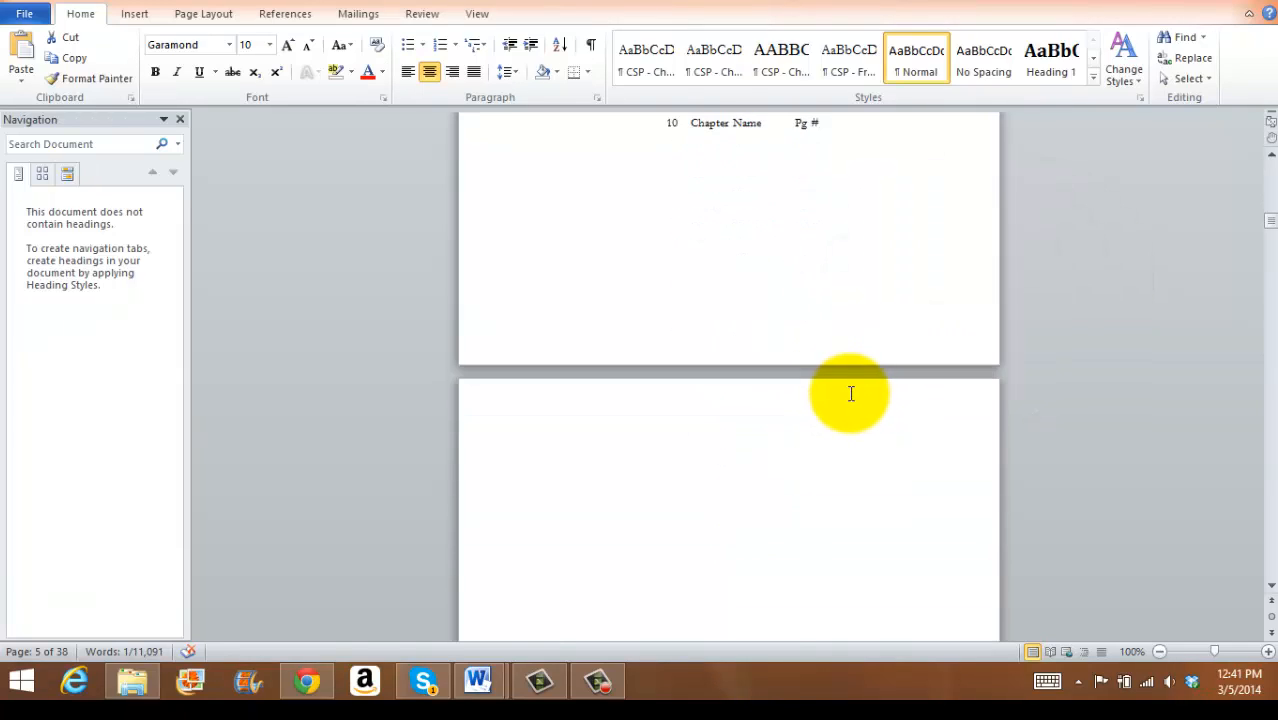
{"action": "scroll", "coordinate": [846, 394], "scroll_direction": "down", "scroll_amount": 10}
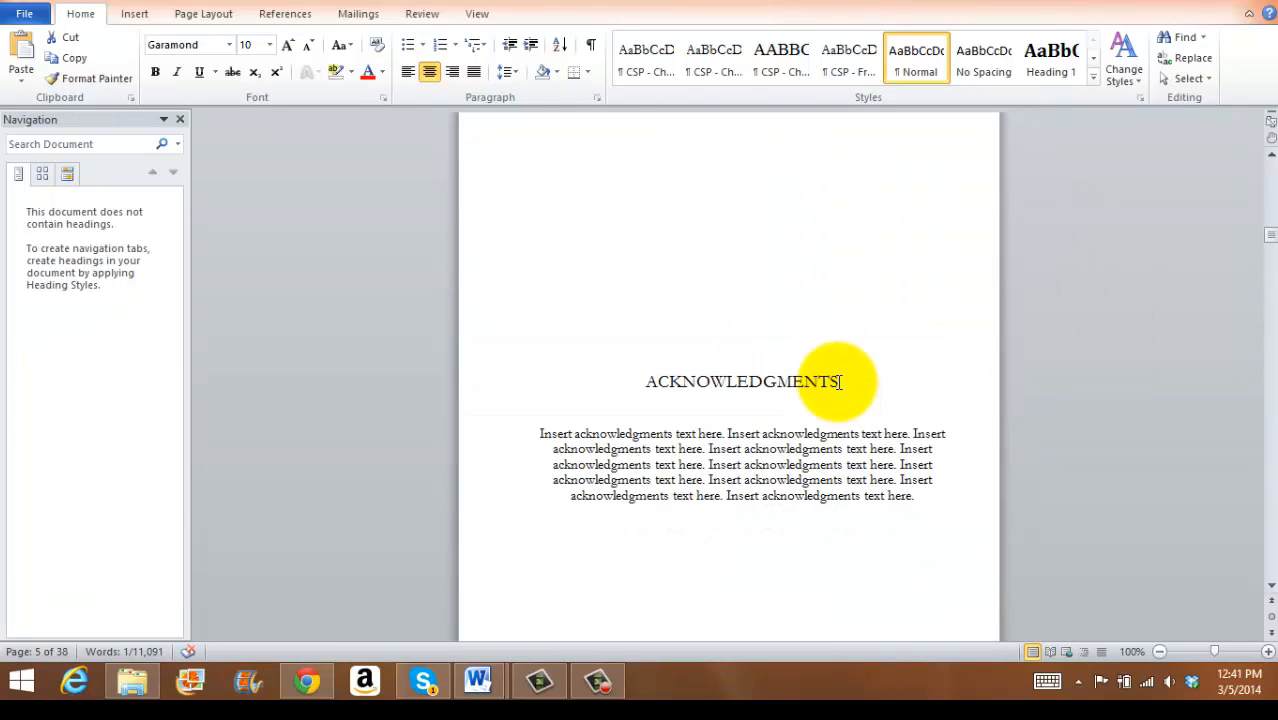
{"action": "scroll", "coordinate": [838, 381], "scroll_direction": "down", "scroll_amount": 2}
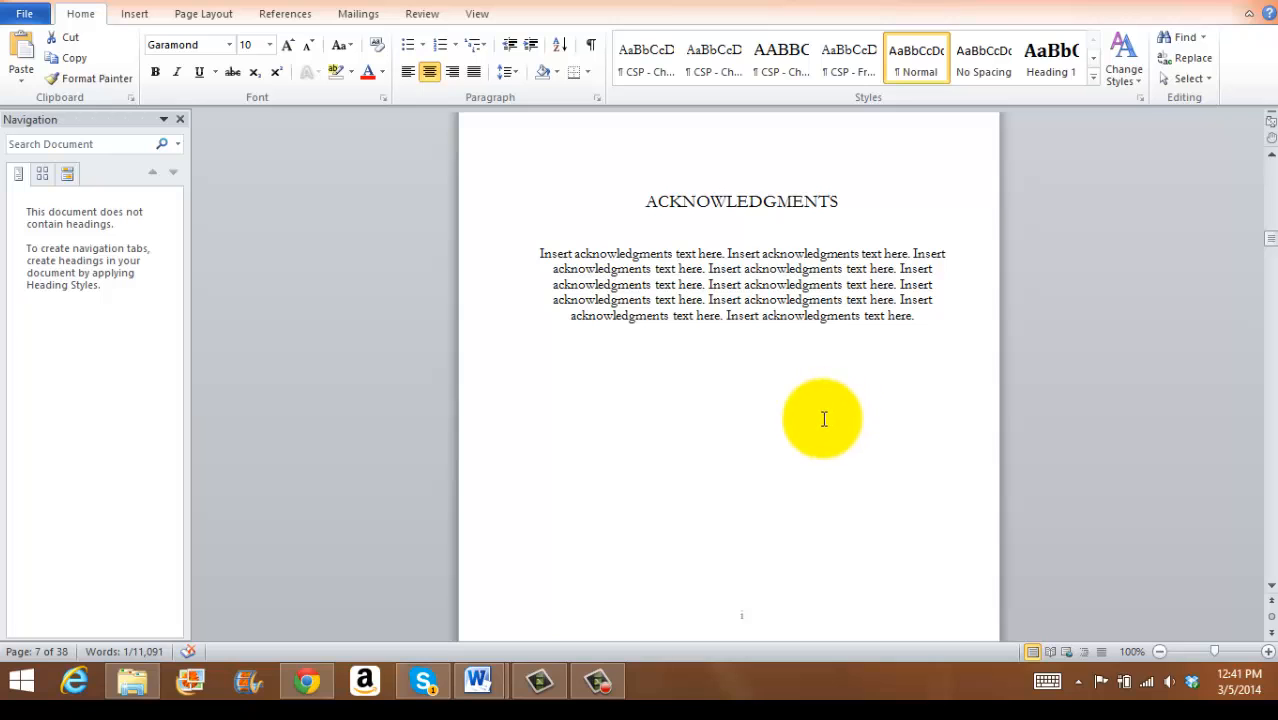
{"action": "scroll", "coordinate": [830, 420], "scroll_direction": "down", "scroll_amount": 12}
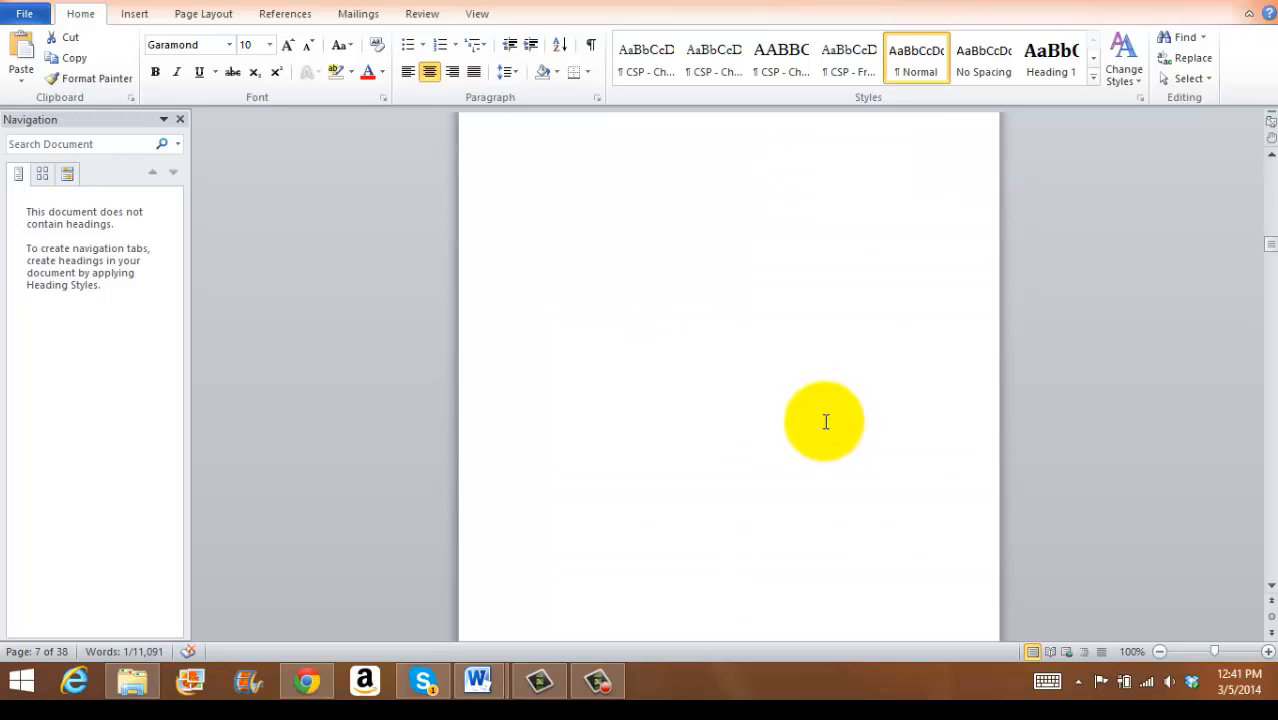
Delete the "CHAPTER NAME" placeholder from the first chapter's heading, keeping only the chapter number 1.
{"action": "scroll", "coordinate": [824, 422], "scroll_direction": "down", "scroll_amount": 12}
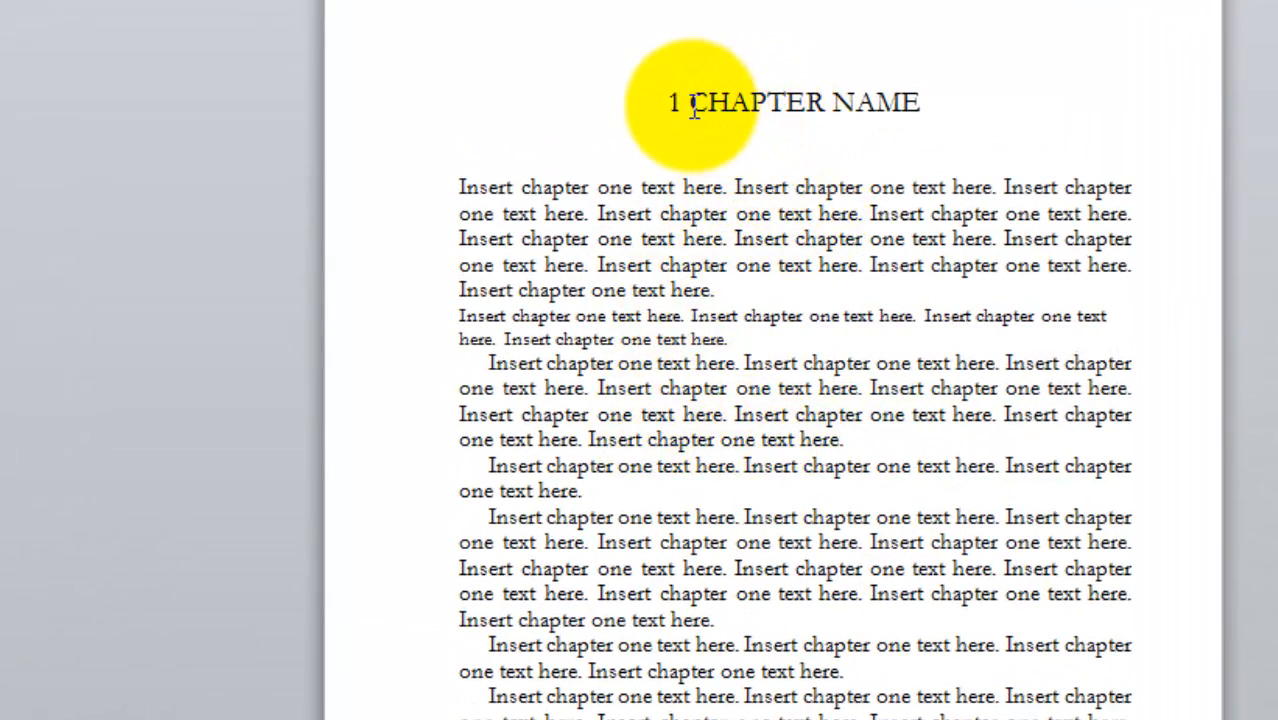
{"action": "left_click_drag", "start_coordinate": [692, 107], "coordinate": [903, 112]}
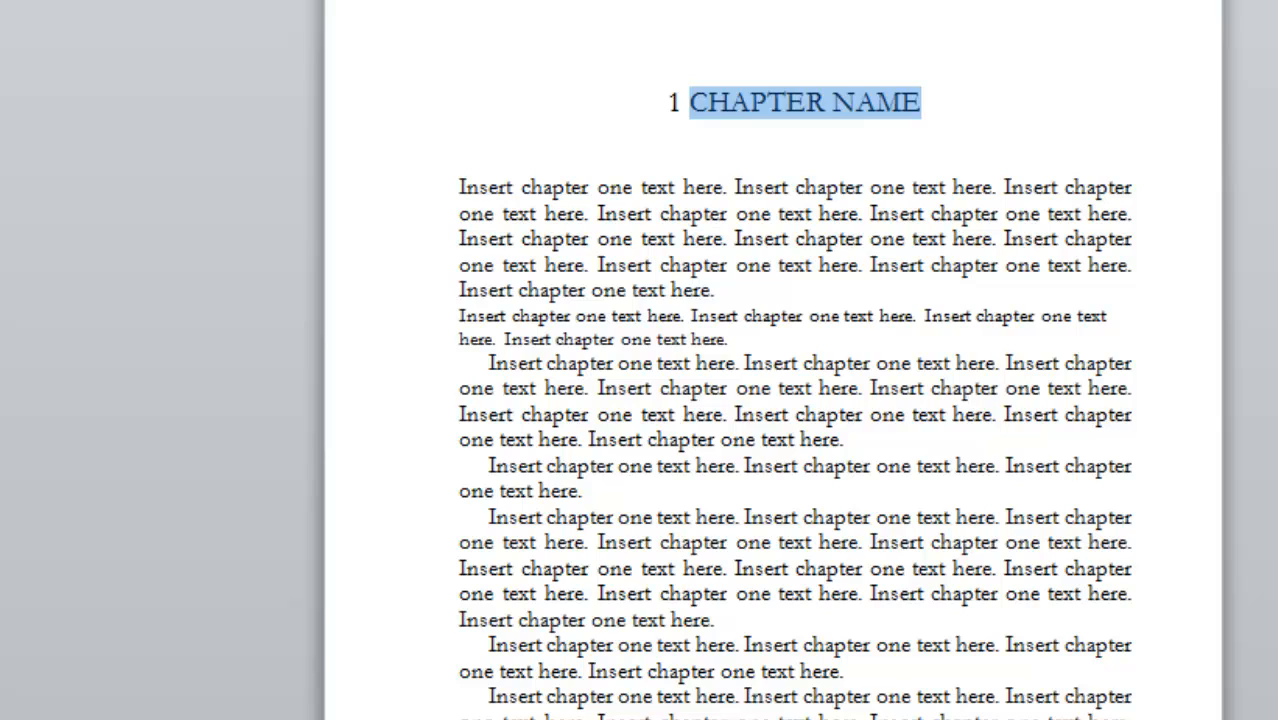
{"action": "key", "text": "Delete"}
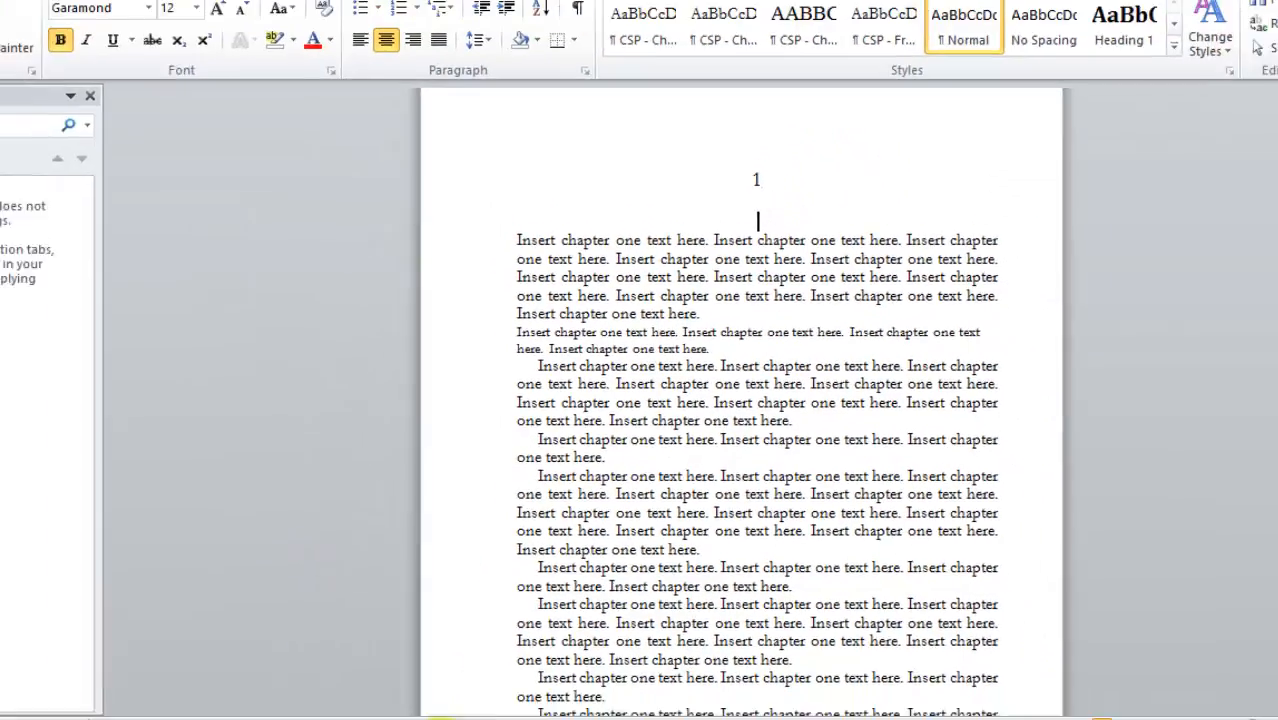
Select and copy the entire Chapter 1 body text in the BeggingBillionaire manuscript, and return to the CreateSpace template document.
{"action": "mouse_move", "coordinate": [508, 672]}
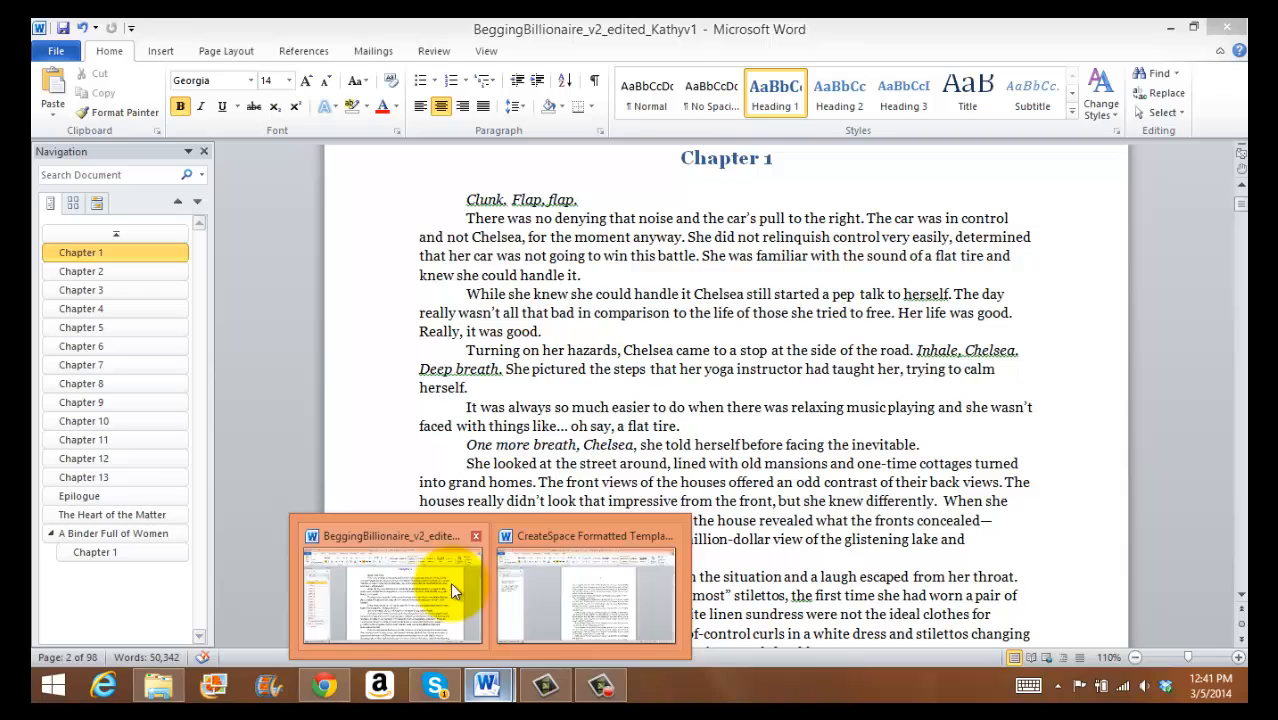
{"action": "left_click", "coordinate": [445, 583]}
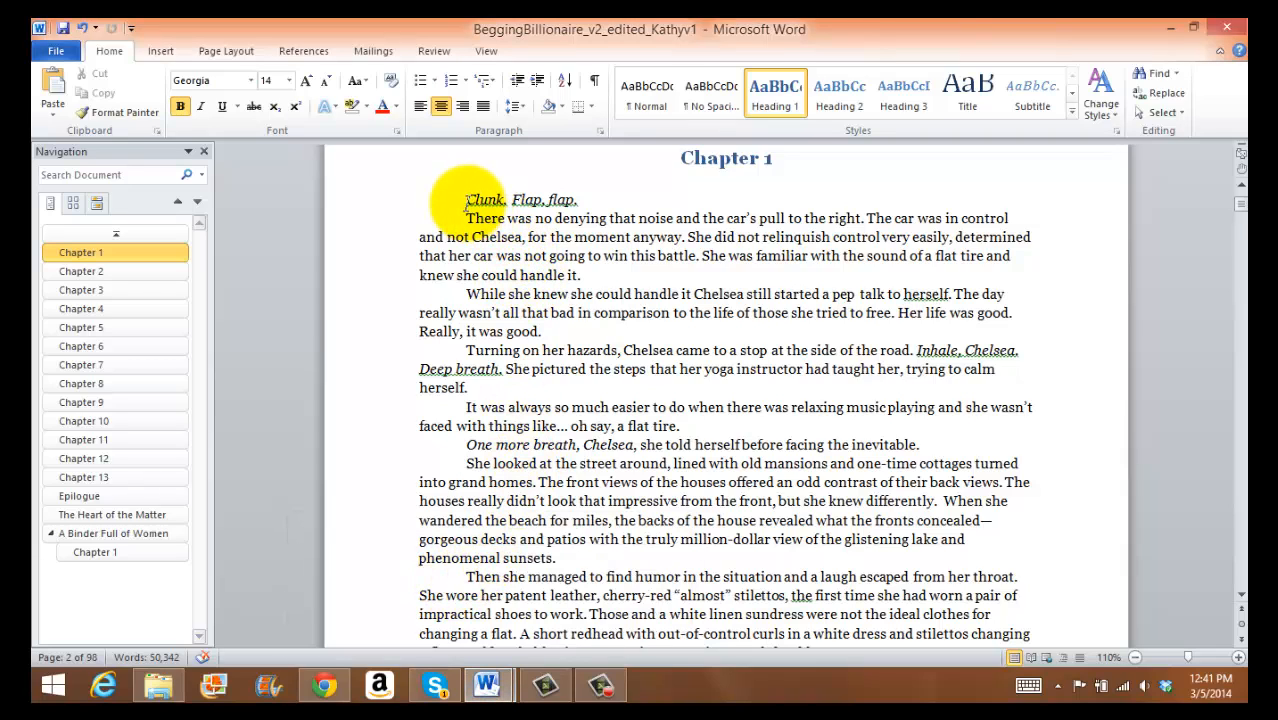
{"action": "left_click_drag", "start_coordinate": [466, 200], "coordinate": [950, 208]}
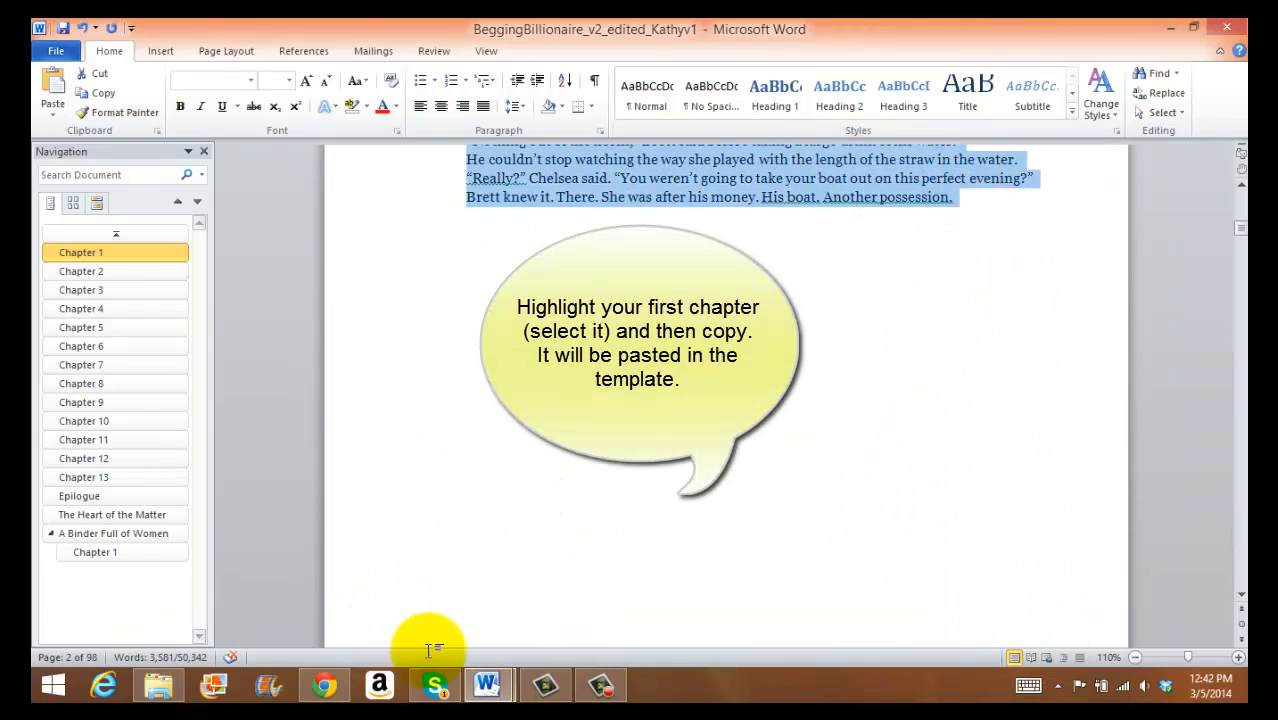
{"action": "mouse_move", "coordinate": [484, 684]}
{"action": "left_click", "coordinate": [578, 610]}
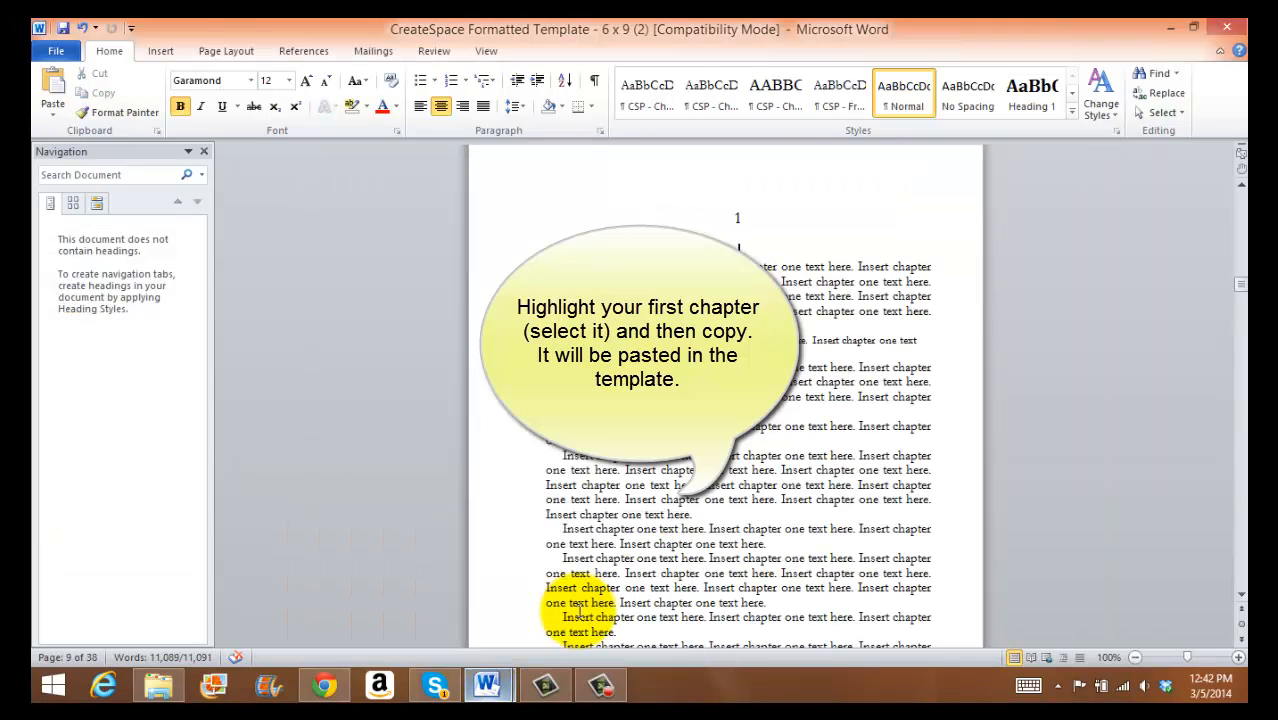
Replace the chapter one placeholder text under the heading 1 with the copied Chapter 1 text.
{"action": "left_click_drag", "start_coordinate": [546, 264], "coordinate": [867, 442]}
{"action": "key", "text": "ctrl+v"}
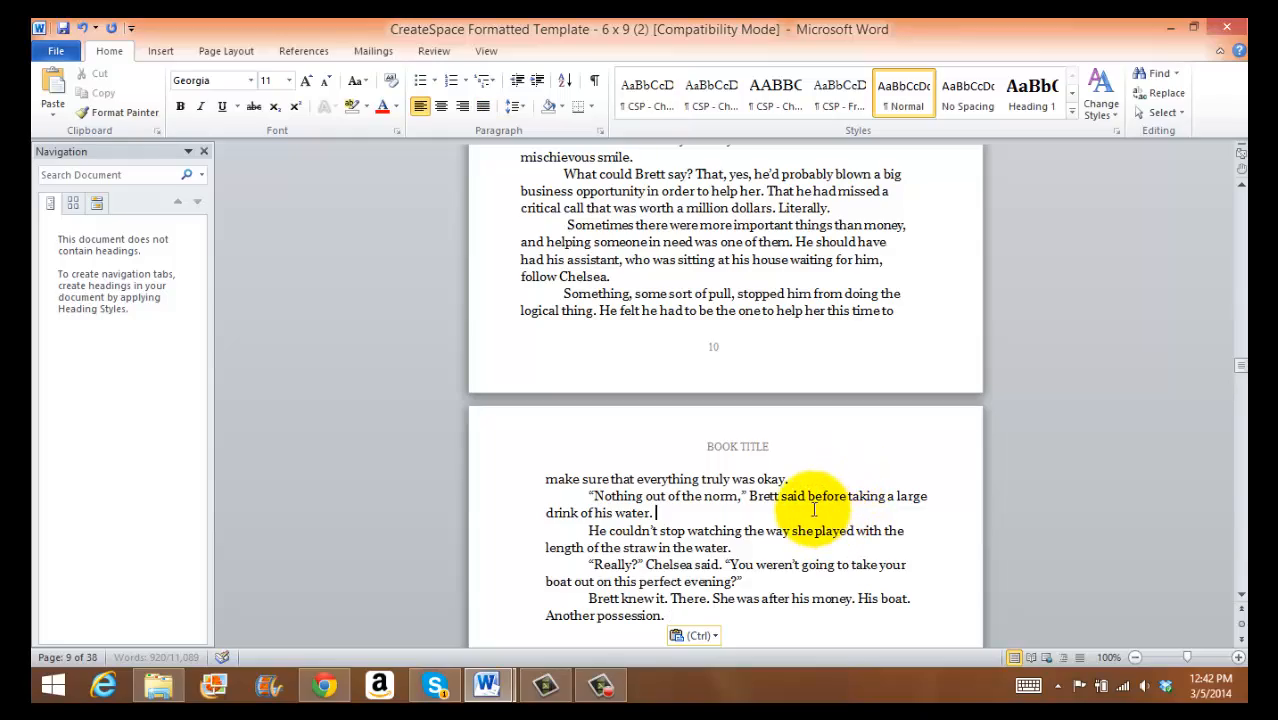
Examine the formatting of the pasted Chapter 1 pages and check which paragraph style the chapter two placeholder body text uses.
{"action": "scroll", "coordinate": [810, 515], "scroll_direction": "up", "scroll_amount": 12}
{"action": "scroll", "coordinate": [779, 506], "scroll_direction": "up", "scroll_amount": 15}
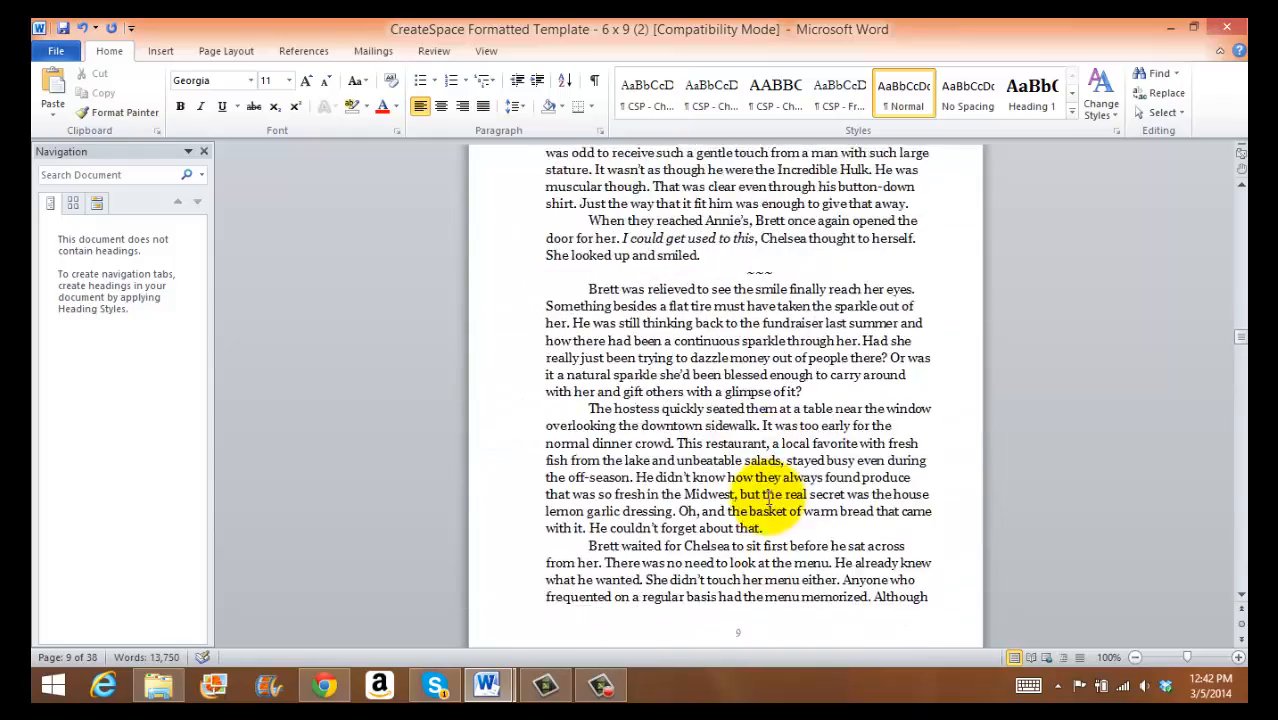
{"action": "scroll", "coordinate": [767, 498], "scroll_direction": "up", "scroll_amount": 7}
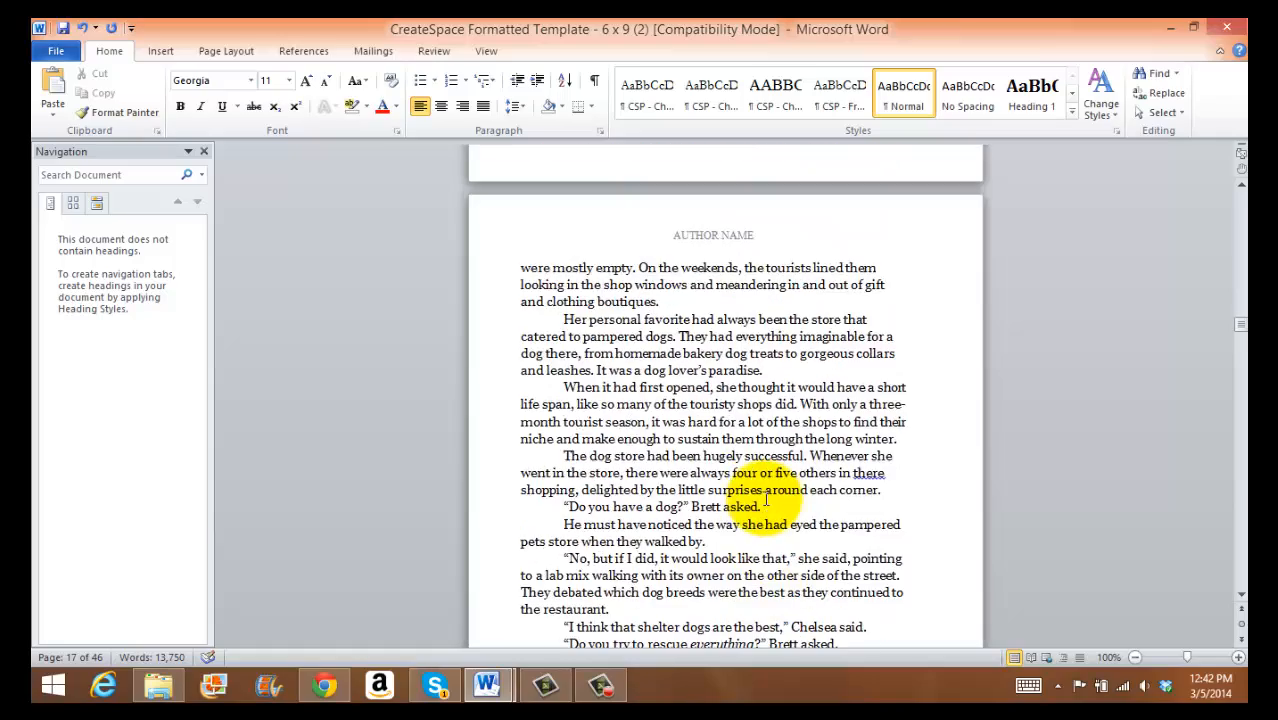
{"action": "scroll", "coordinate": [765, 500], "scroll_direction": "up", "scroll_amount": 12}
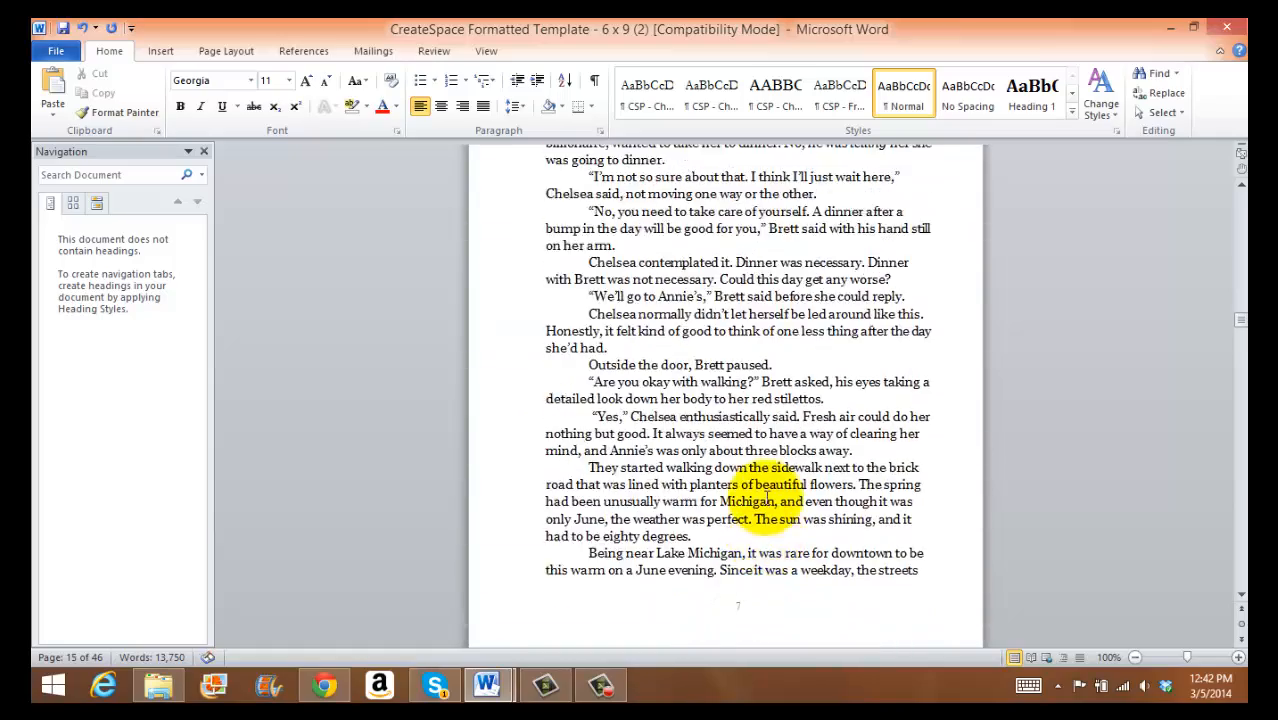
{"action": "scroll", "coordinate": [768, 500], "scroll_direction": "up", "scroll_amount": 11}
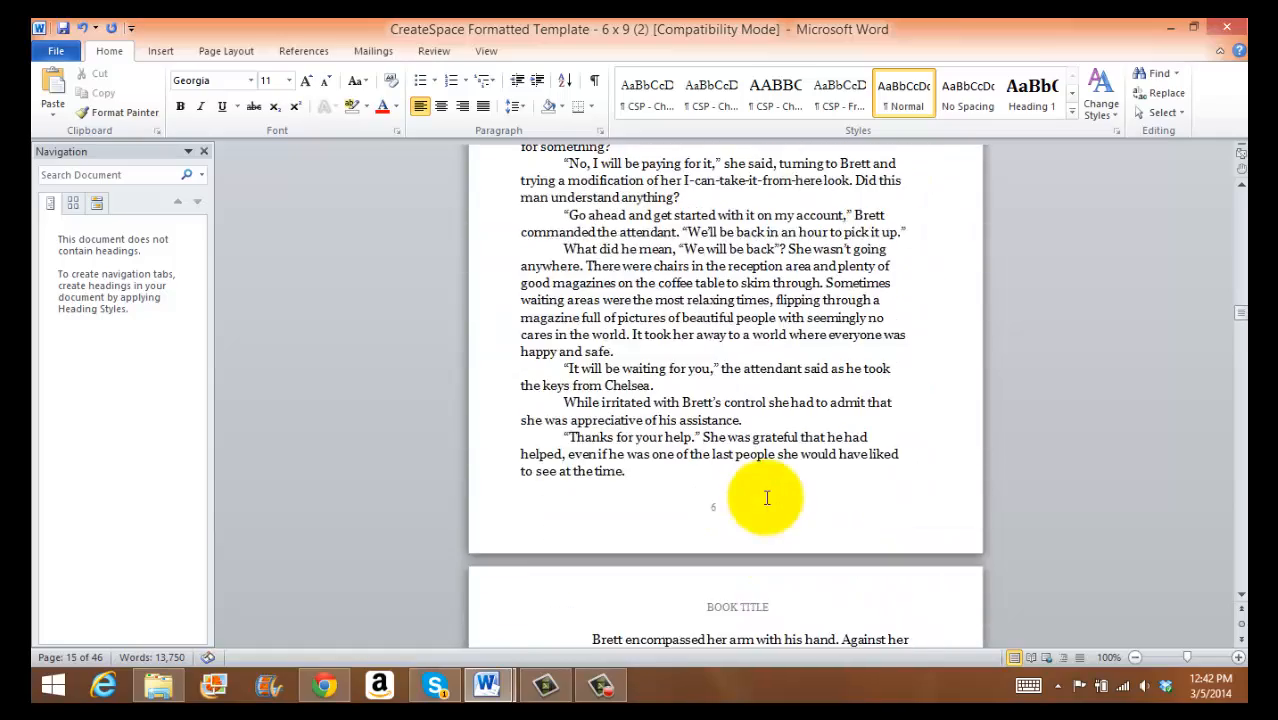
{"action": "scroll", "coordinate": [751, 513], "scroll_direction": "down", "scroll_amount": 20}
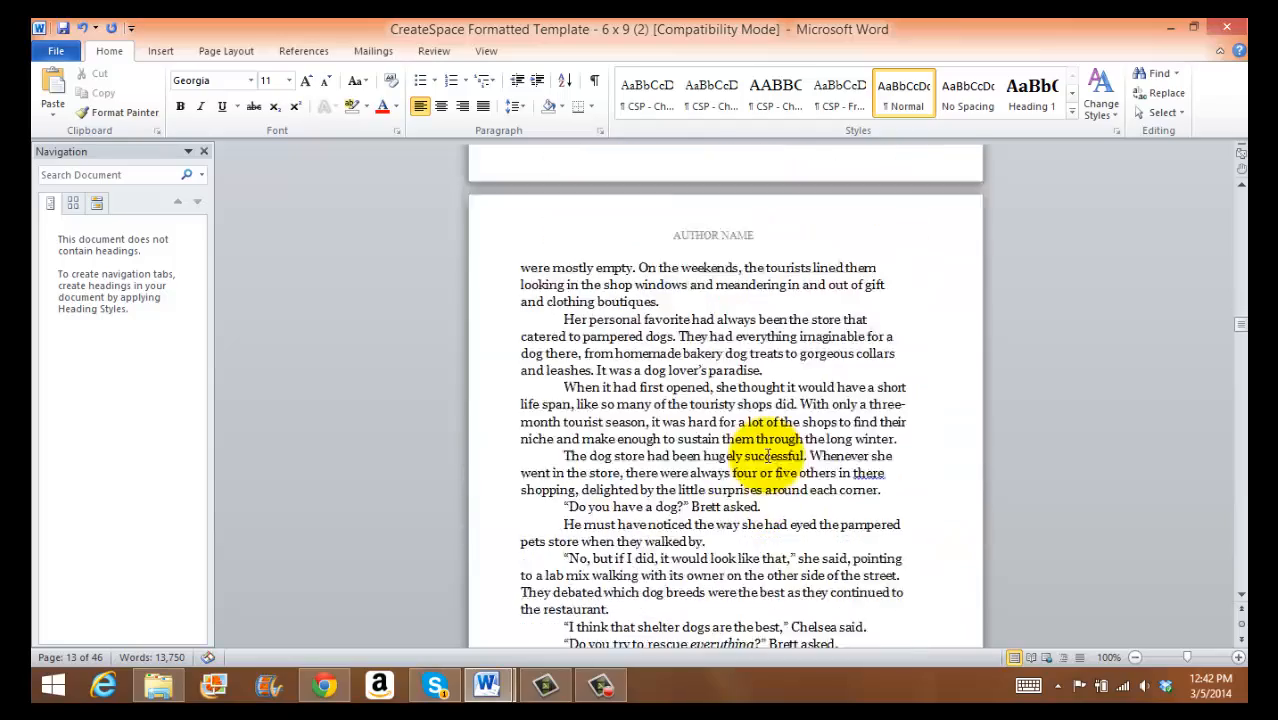
{"action": "scroll", "coordinate": [770, 425], "scroll_direction": "down", "scroll_amount": 15}
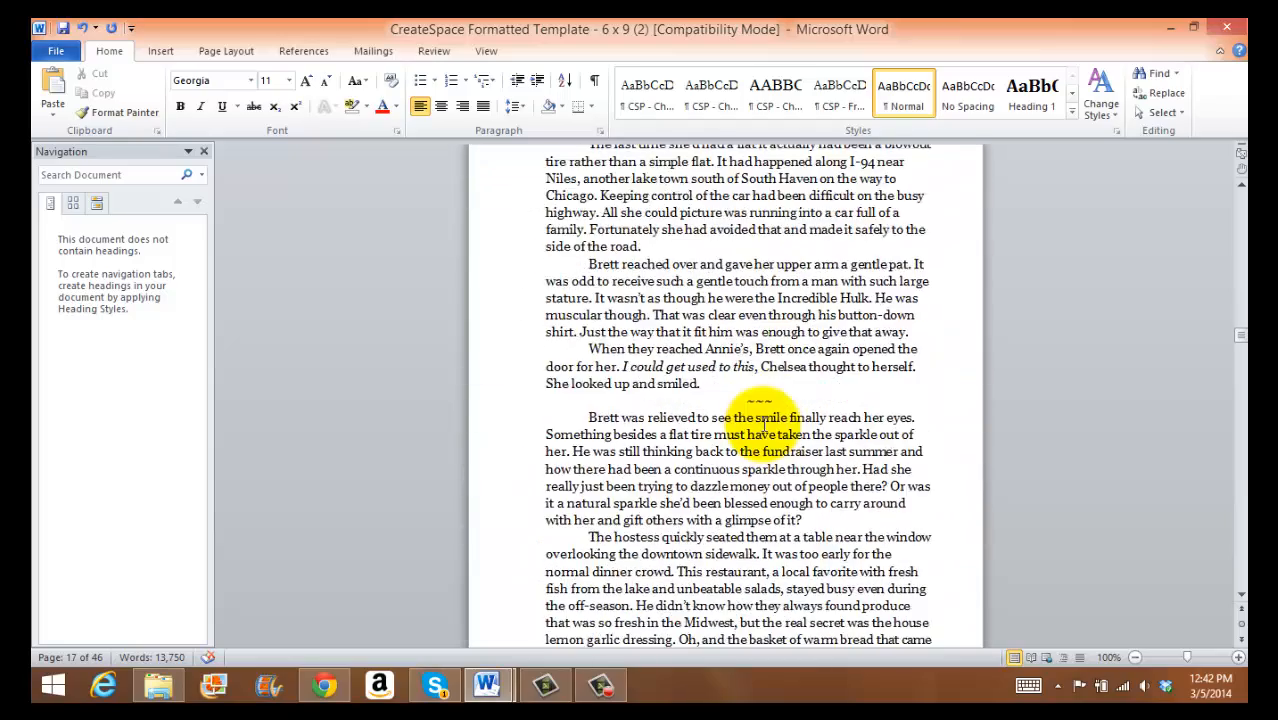
{"action": "scroll", "coordinate": [764, 424], "scroll_direction": "down", "scroll_amount": 10}
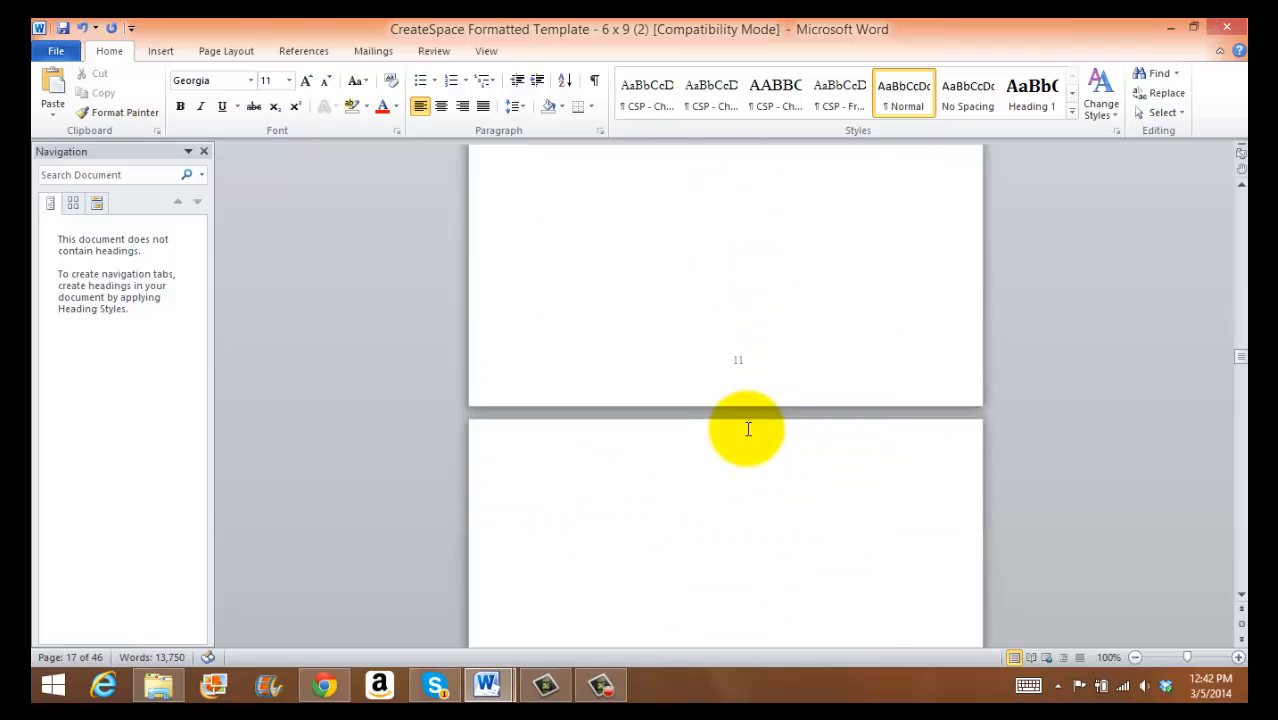
{"action": "scroll", "coordinate": [749, 428], "scroll_direction": "down", "scroll_amount": 1}
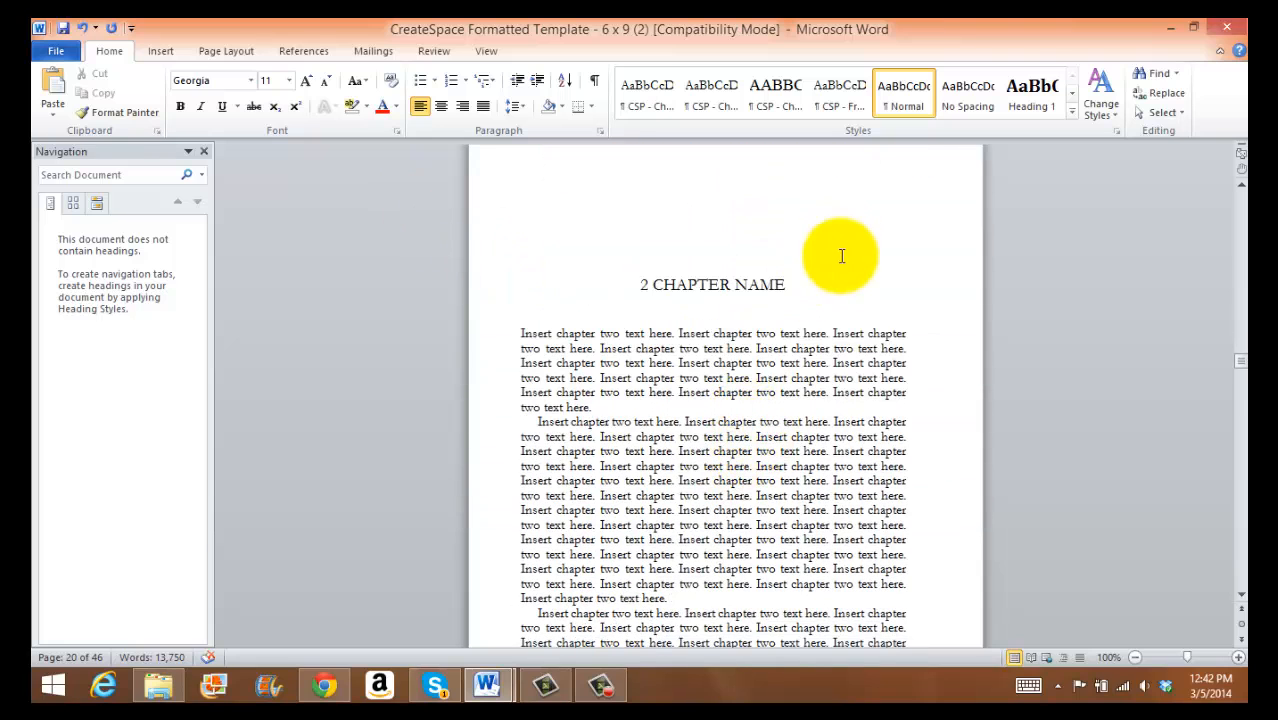
{"action": "left_click", "coordinate": [741, 505]}
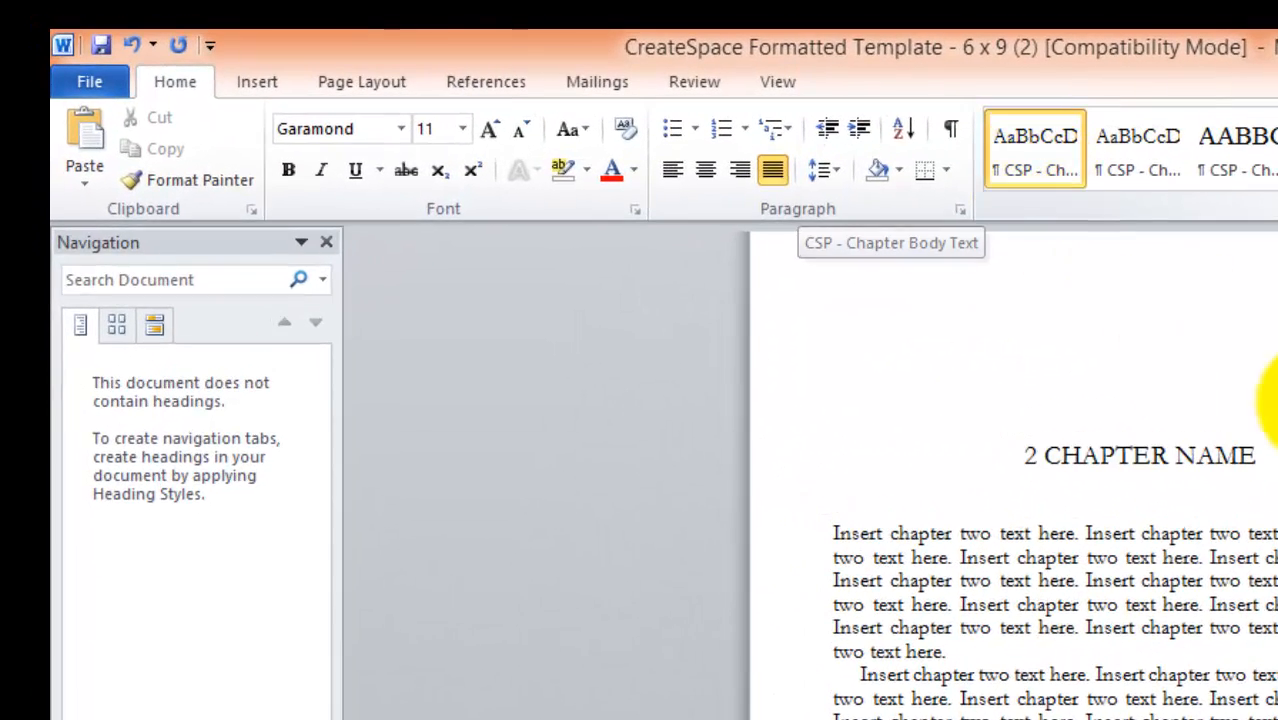
Apply the CSP - Chapter Body Text style to the entire pasted Chapter 1 text, leaving the chapter number heading out.
{"action": "left_click", "coordinate": [1276, 374]}
{"action": "scroll", "coordinate": [1276, 374], "scroll_direction": "up", "scroll_amount": 3}
{"action": "key", "text": "ctrl+v"}
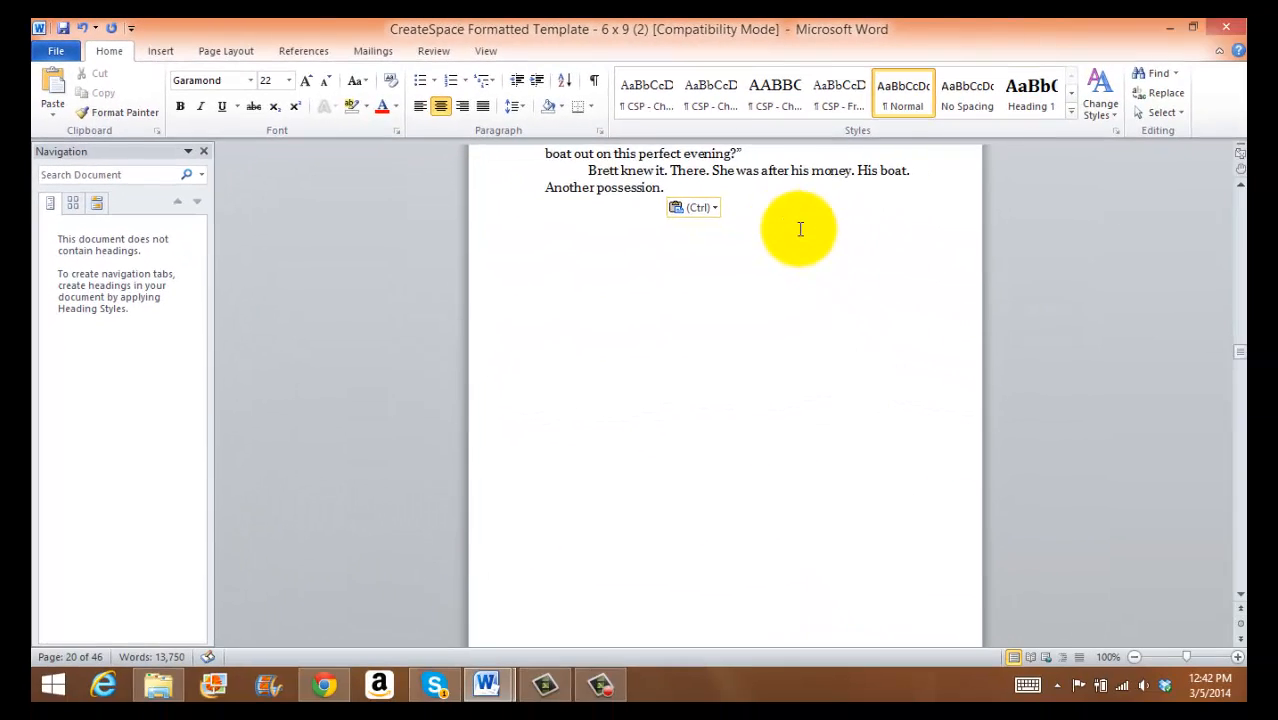
{"action": "scroll", "coordinate": [798, 225], "scroll_direction": "up", "scroll_amount": 3}
{"action": "left_click_drag", "start_coordinate": [667, 313], "coordinate": [494, 108]}
{"action": "scroll", "coordinate": [502, 143], "scroll_direction": "up", "scroll_amount": 10}
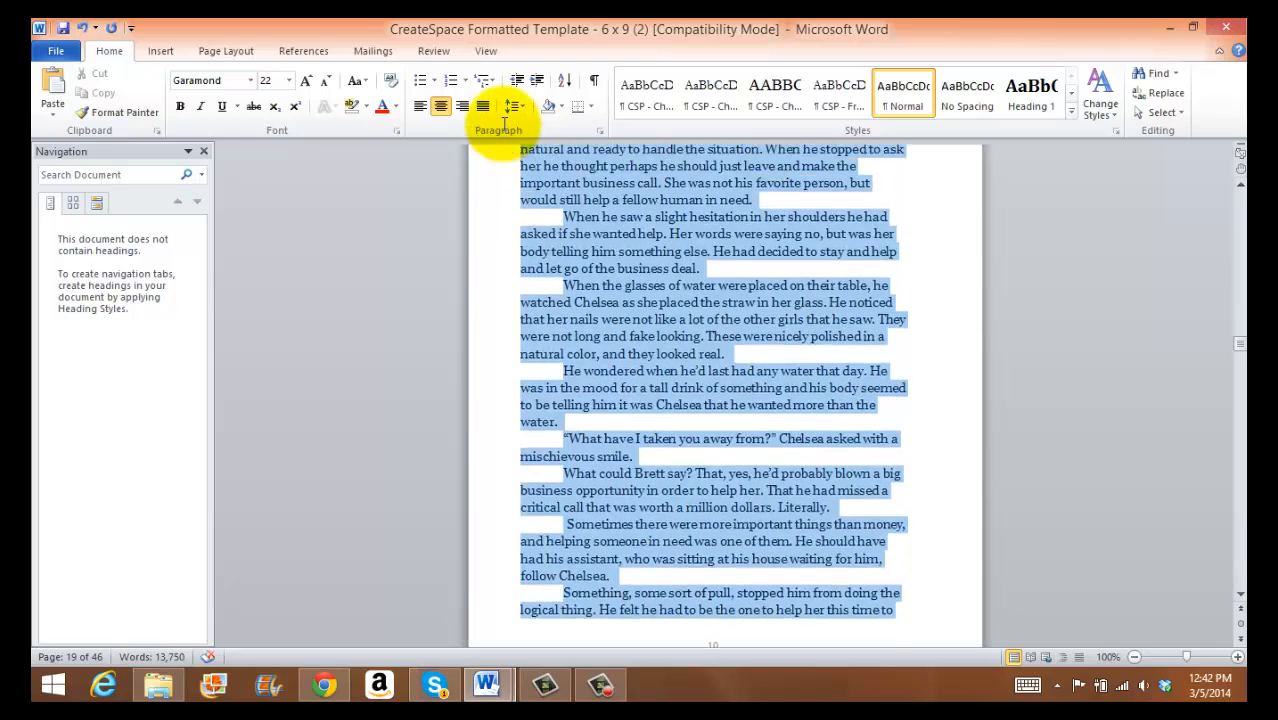
{"action": "scroll", "coordinate": [505, 125], "scroll_direction": "up", "scroll_amount": 15}
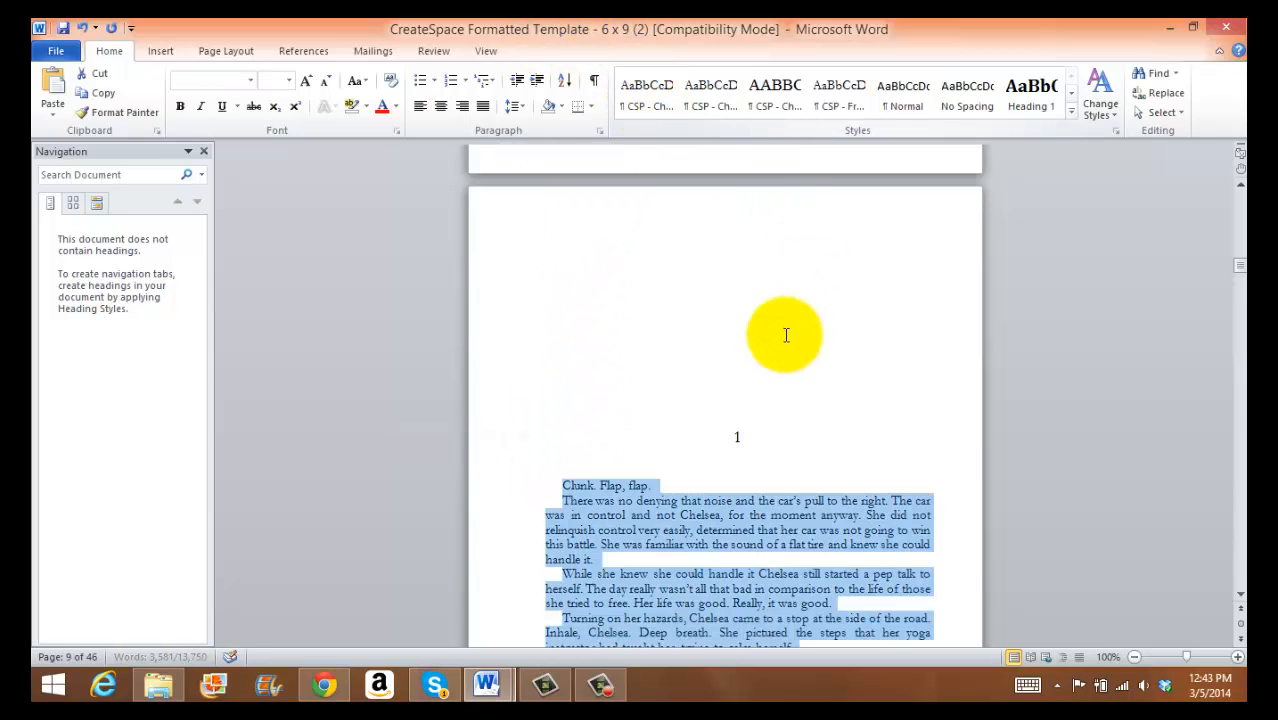
{"action": "left_click", "coordinate": [853, 433]}
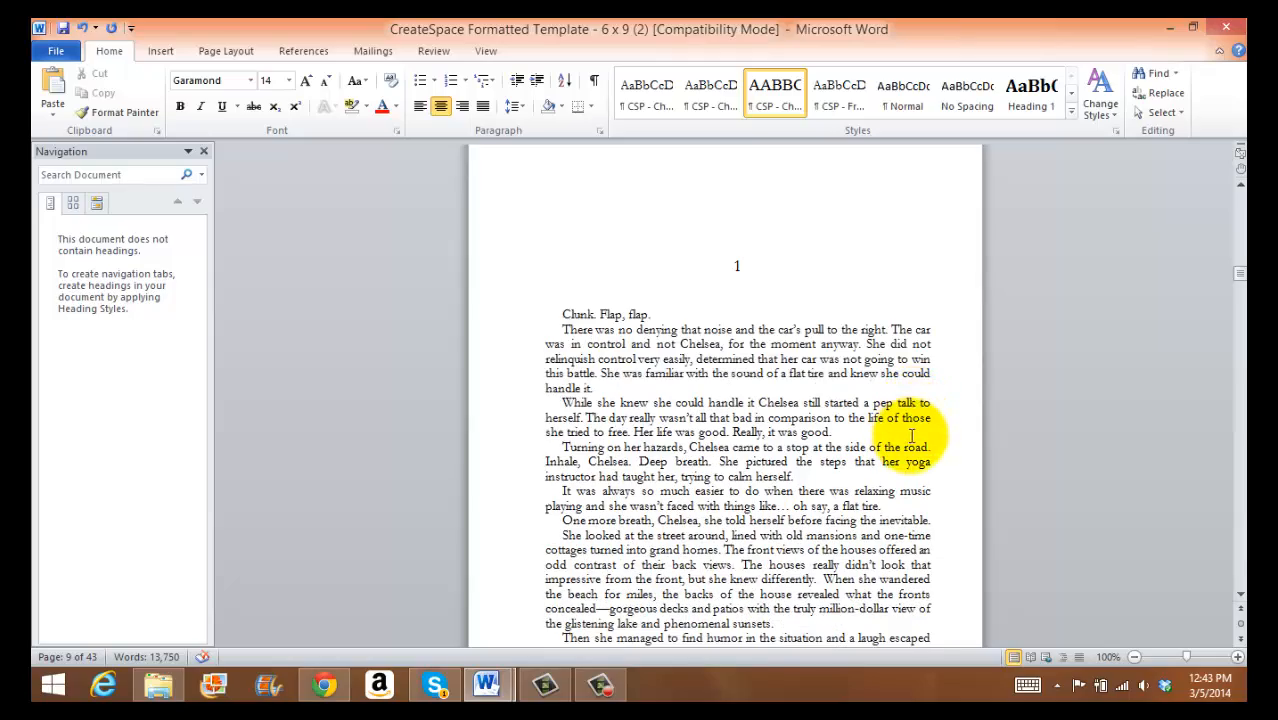
Insert an empty paragraph before "Are you sure you know how to do this?" on page 3 to push its single line onto page 4.
{"action": "scroll", "coordinate": [912, 436], "scroll_direction": "down", "scroll_amount": 6}
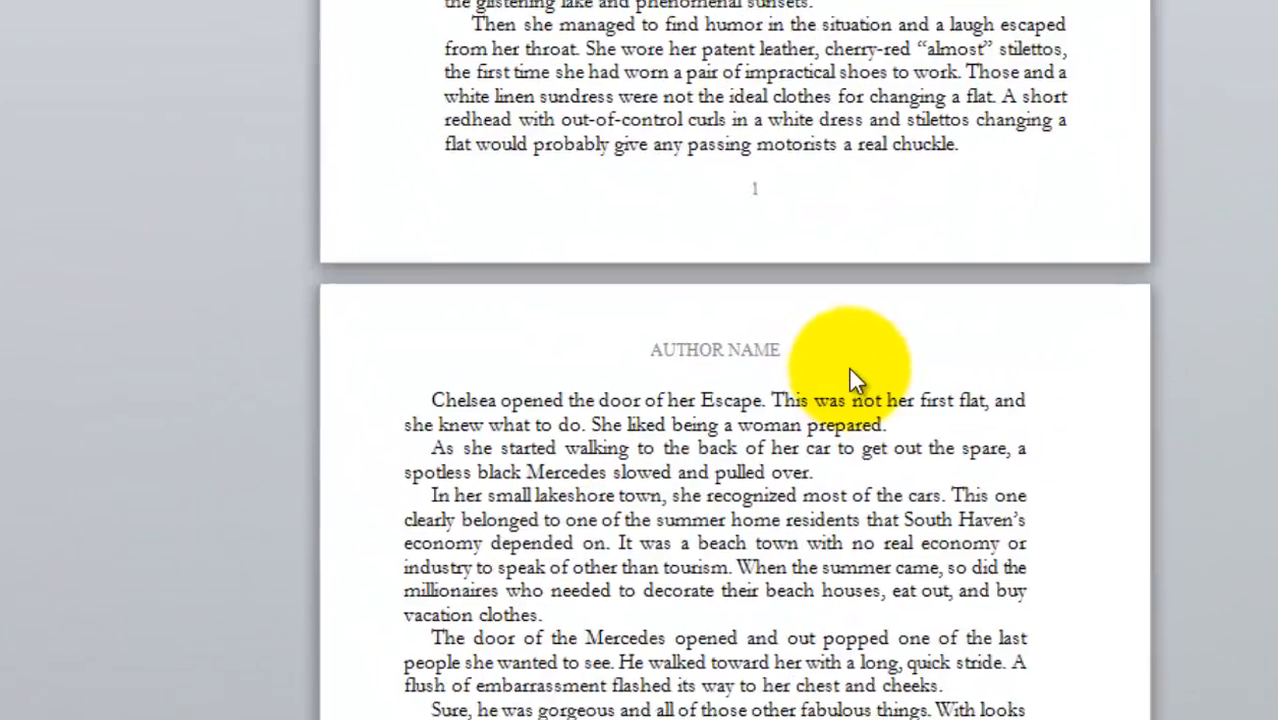
{"action": "scroll", "coordinate": [875, 365], "scroll_direction": "down", "scroll_amount": 2}
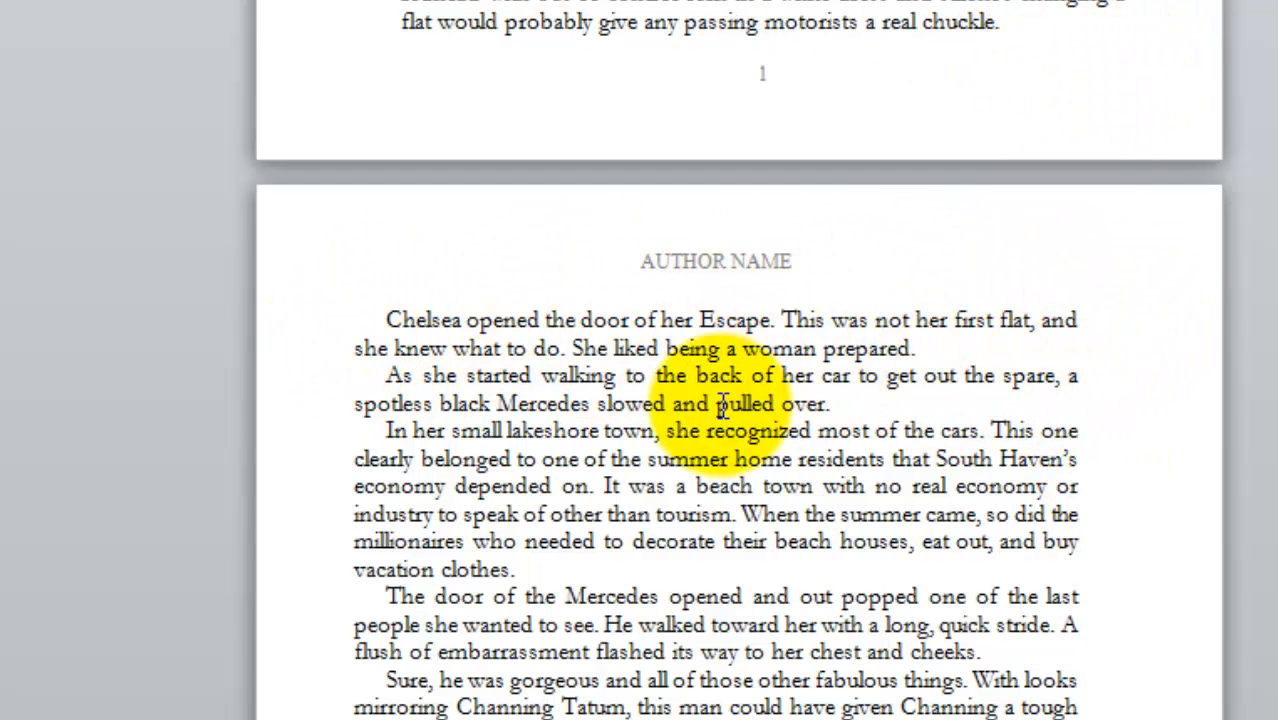
{"action": "scroll", "coordinate": [850, 470], "scroll_direction": "down", "scroll_amount": 10}
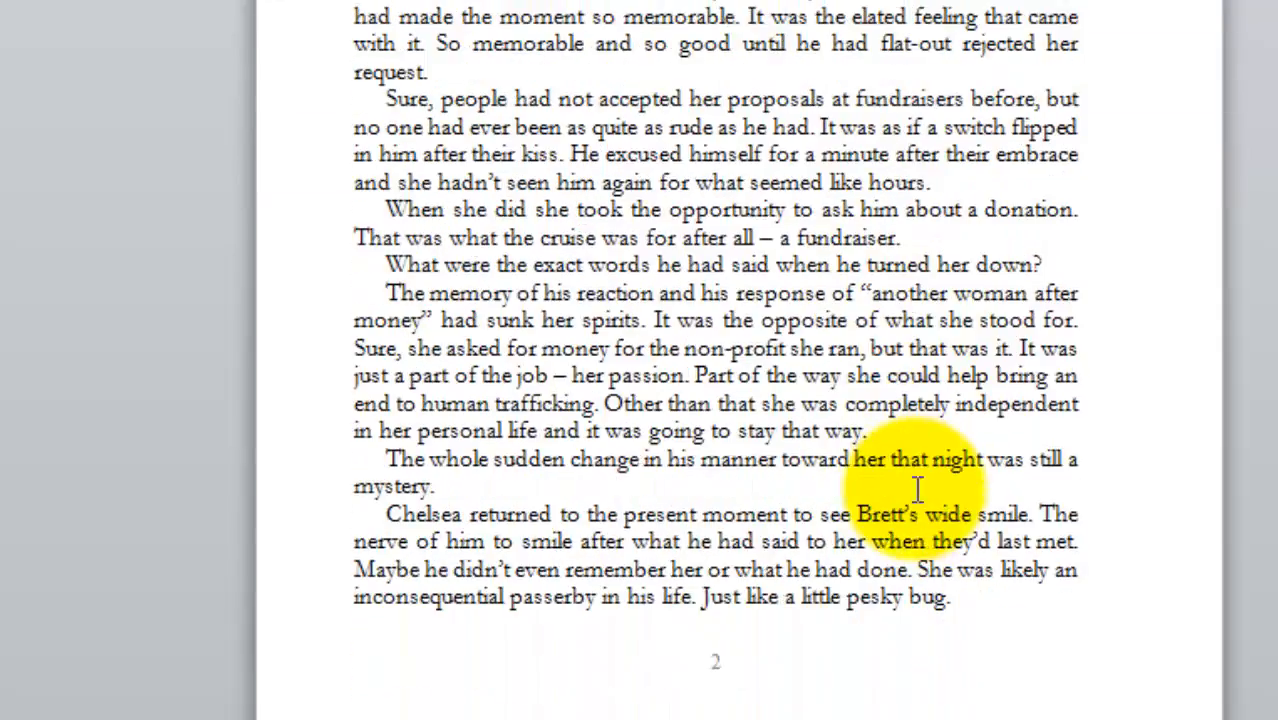
{"action": "scroll", "coordinate": [950, 470], "scroll_direction": "down", "scroll_amount": 10}
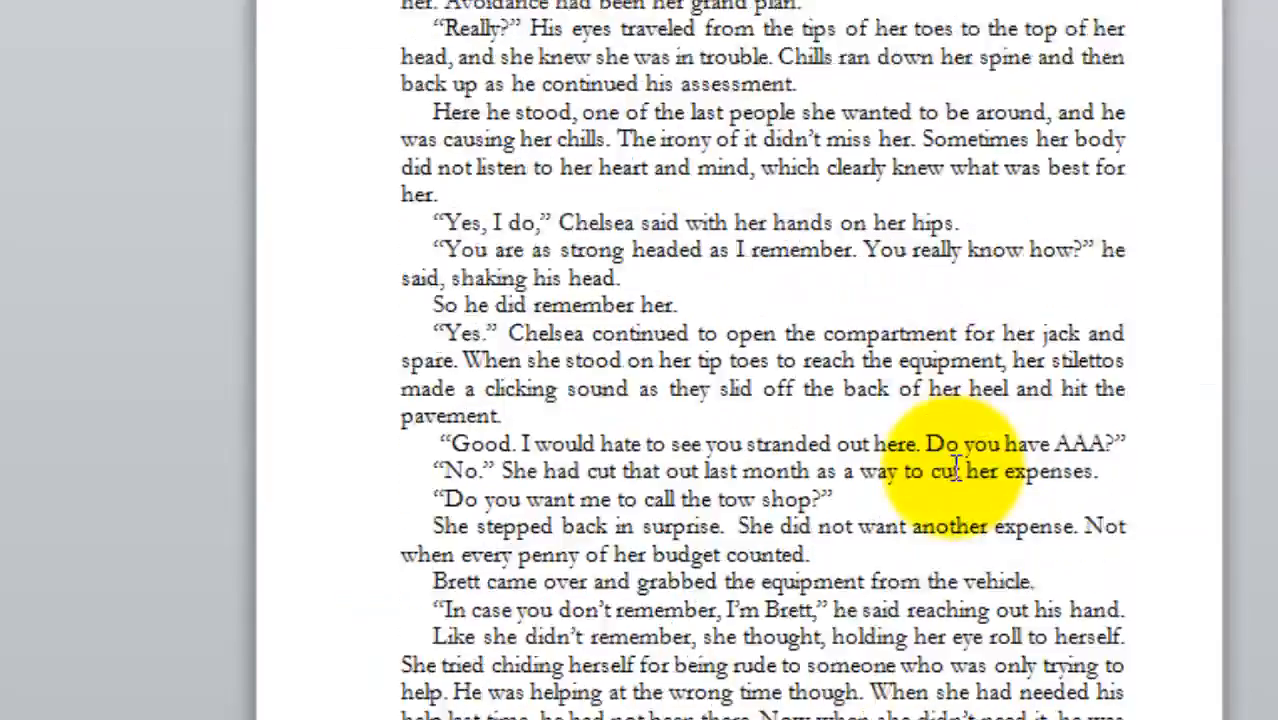
{"action": "scroll", "coordinate": [955, 468], "scroll_direction": "down", "scroll_amount": 10}
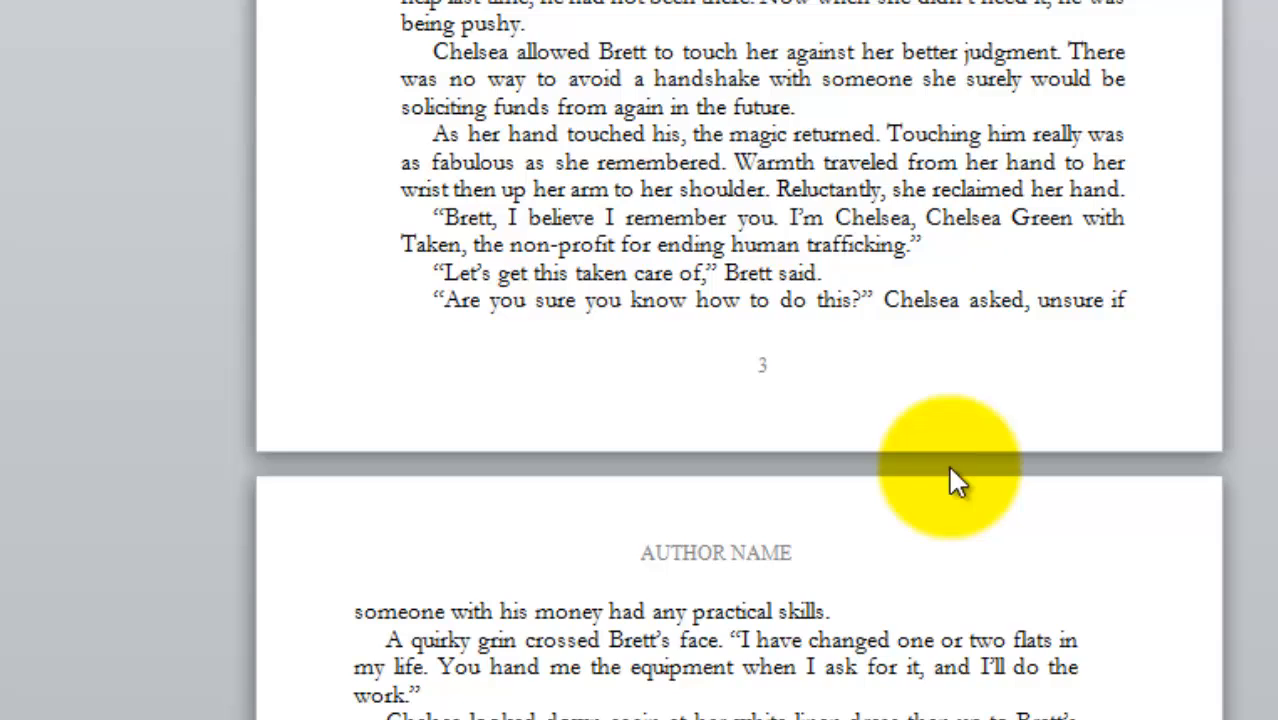
{"action": "scroll", "coordinate": [950, 470], "scroll_direction": "down", "scroll_amount": 1}
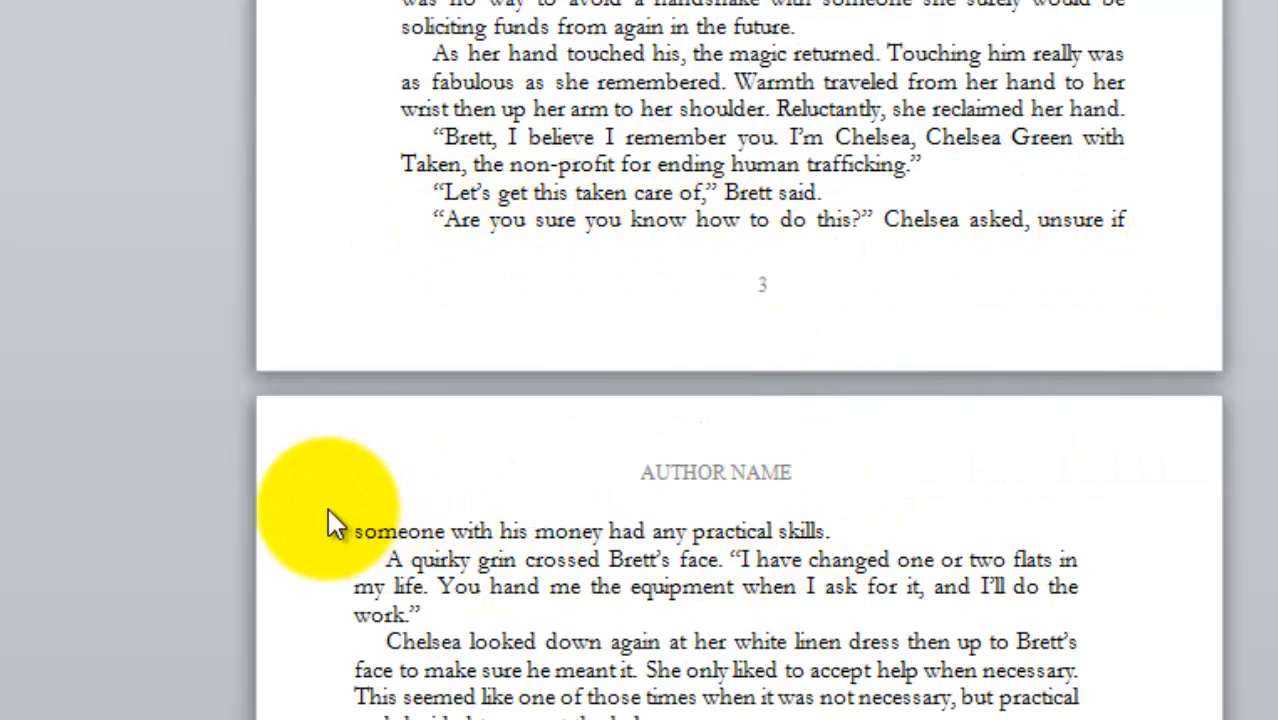
{"action": "left_click", "coordinate": [878, 184]}
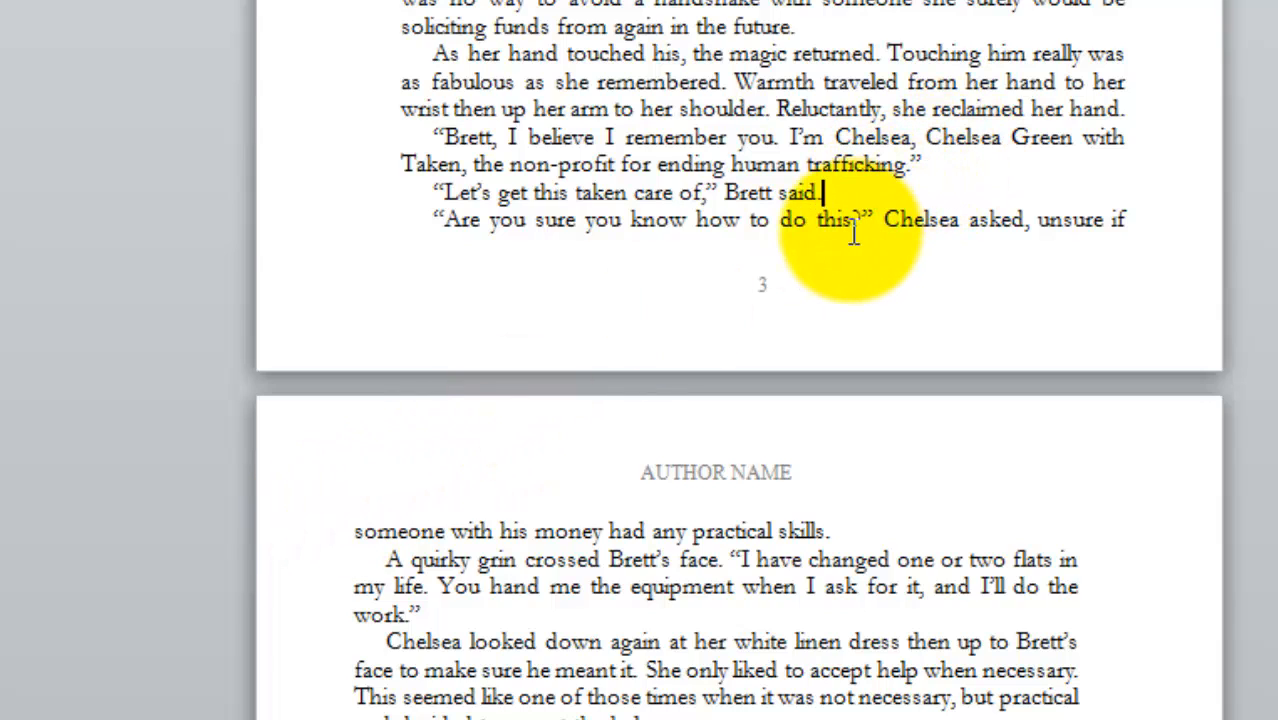
{"action": "key", "text": "Return"}
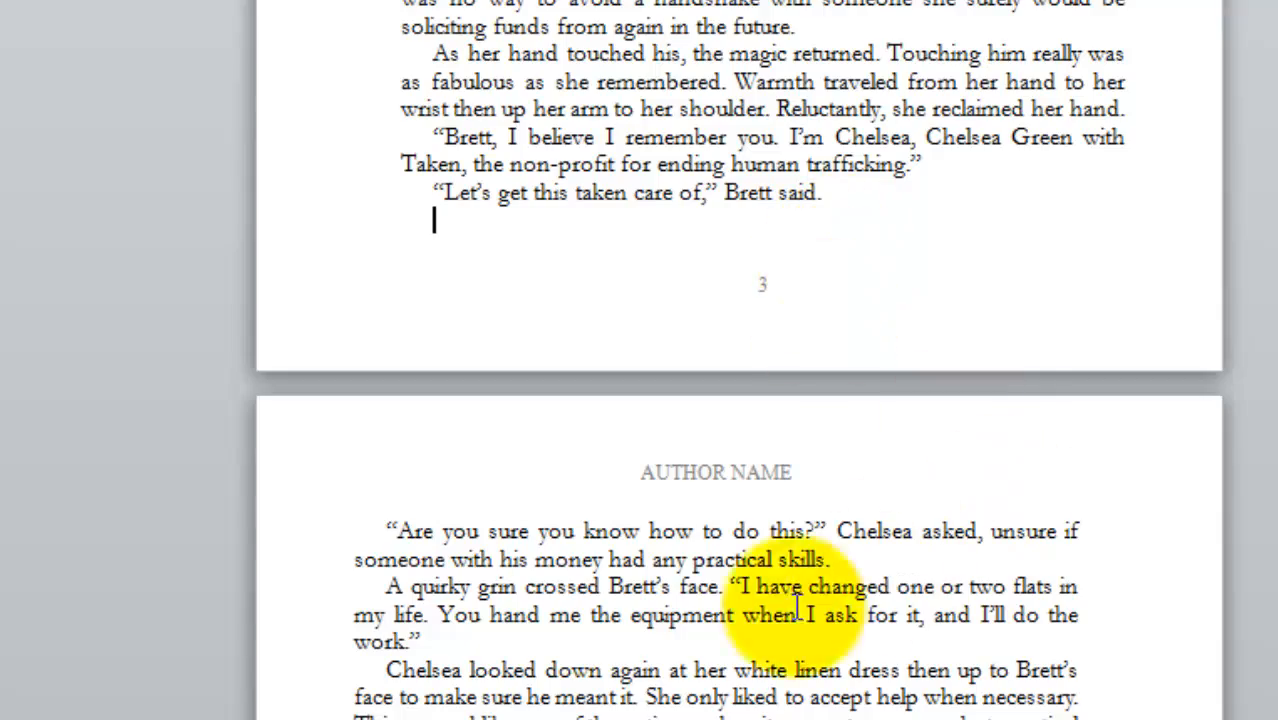
Center the "~~~" scene break above the paragraph beginning "Brett was relieved to see the smile" on page 7.
{"action": "scroll", "coordinate": [816, 705], "scroll_direction": "down", "scroll_amount": 15}
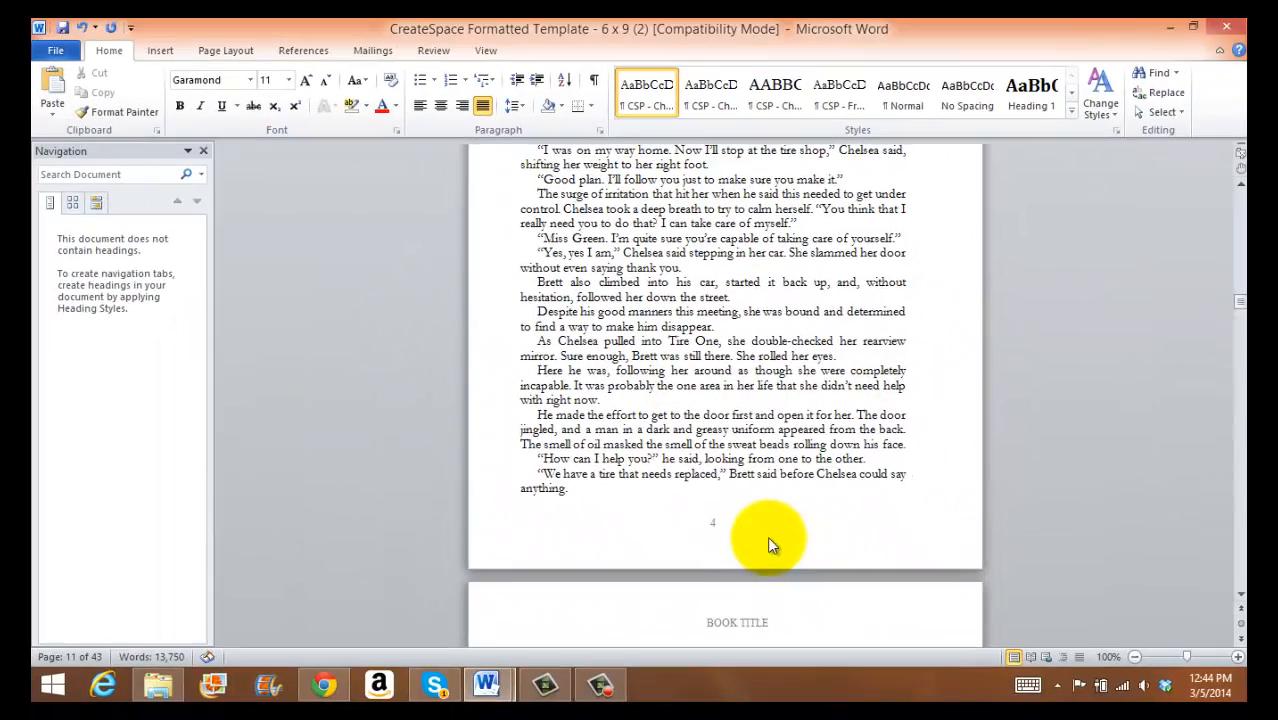
{"action": "scroll", "coordinate": [767, 536], "scroll_direction": "down", "scroll_amount": 6}
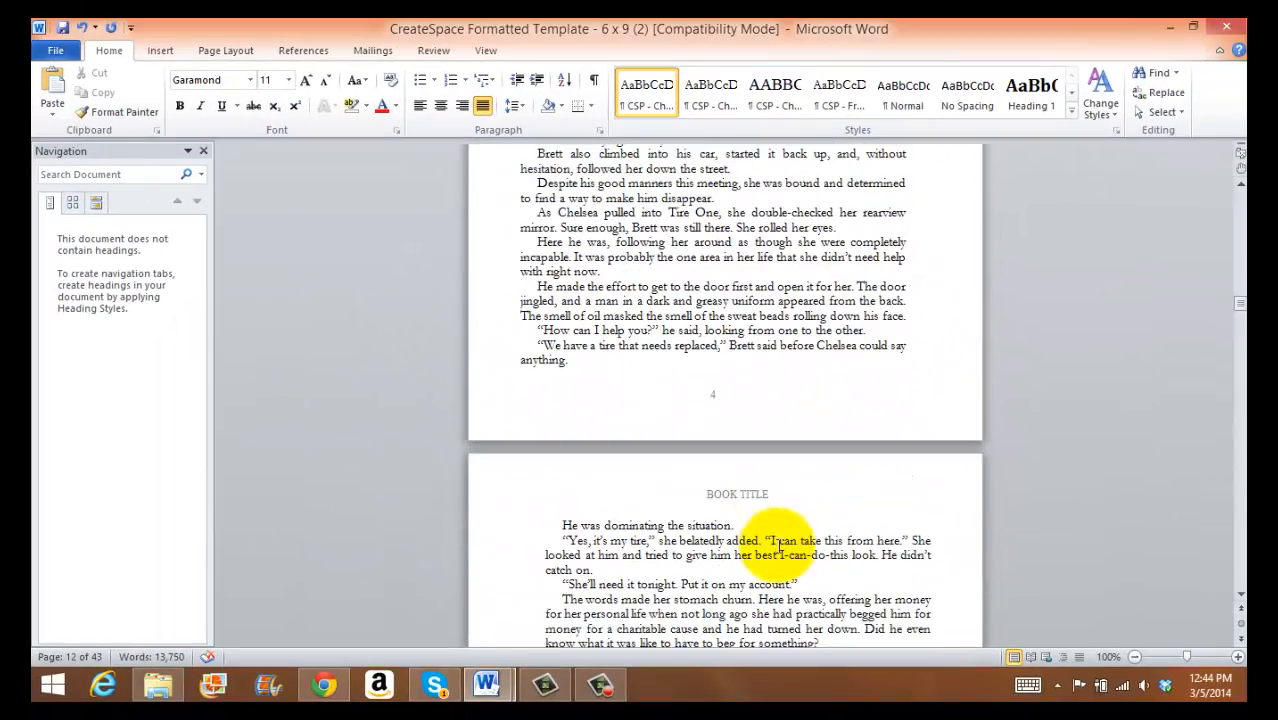
{"action": "scroll", "coordinate": [785, 557], "scroll_direction": "down", "scroll_amount": 10}
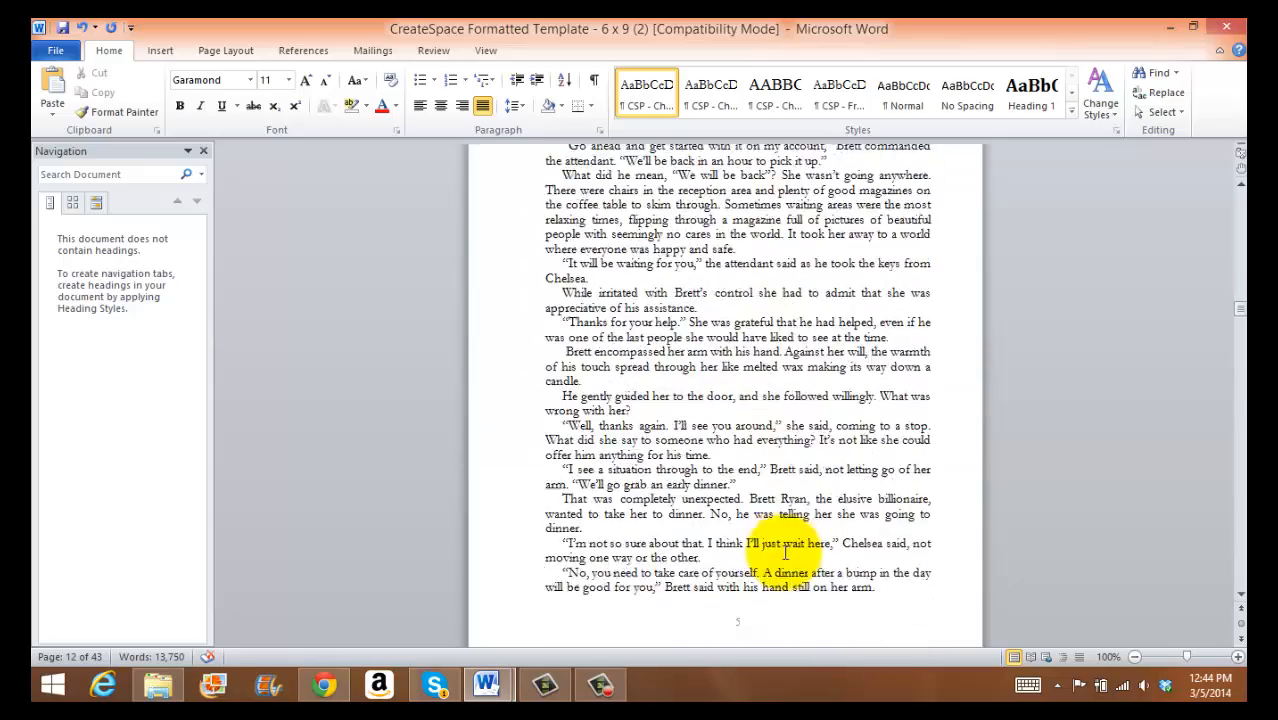
{"action": "scroll", "coordinate": [783, 553], "scroll_direction": "down", "scroll_amount": 10}
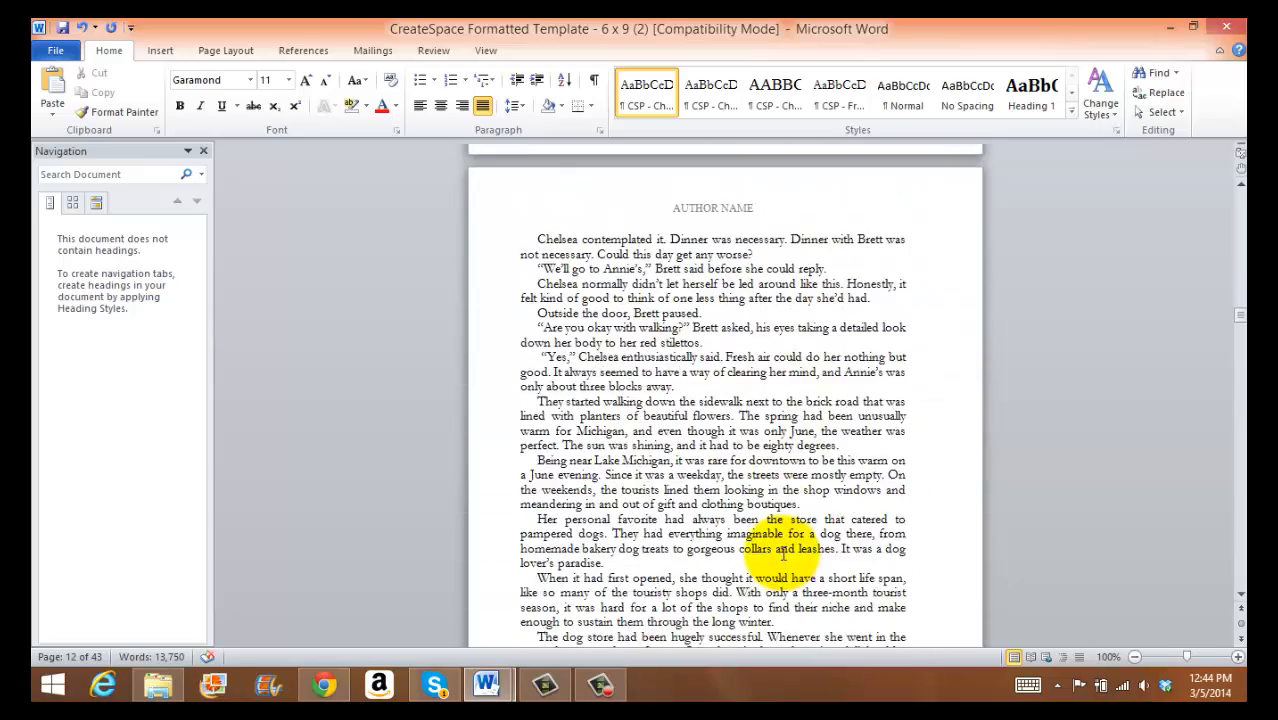
{"action": "scroll", "coordinate": [785, 557], "scroll_direction": "down", "scroll_amount": 8}
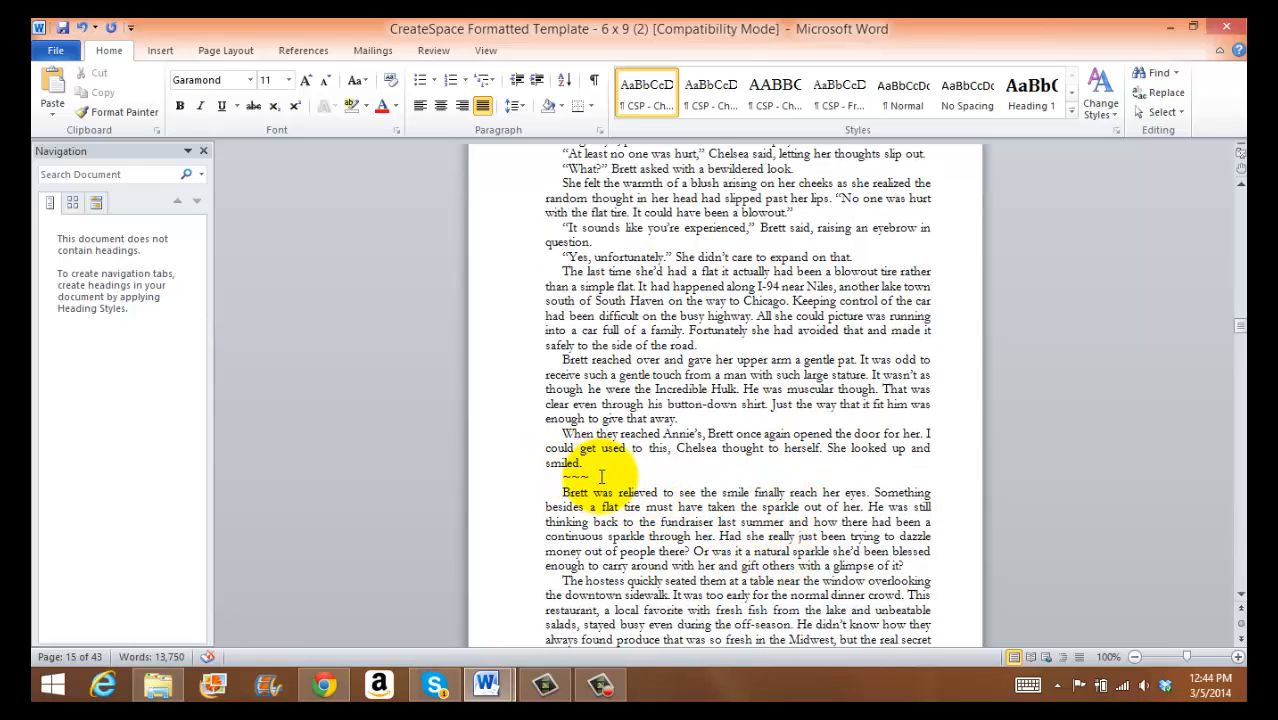
{"action": "left_click_drag", "start_coordinate": [601, 477], "coordinate": [565, 477]}
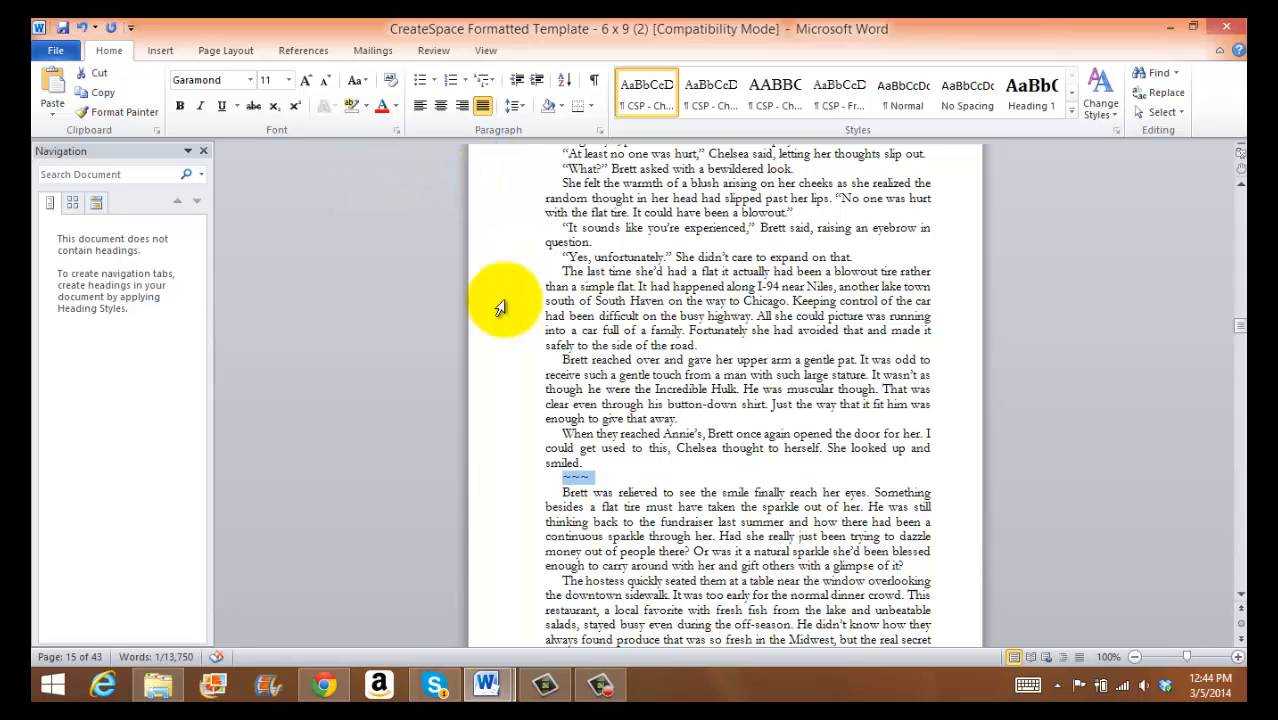
{"action": "left_click", "coordinate": [440, 104]}
{"action": "left_click", "coordinate": [664, 315]}
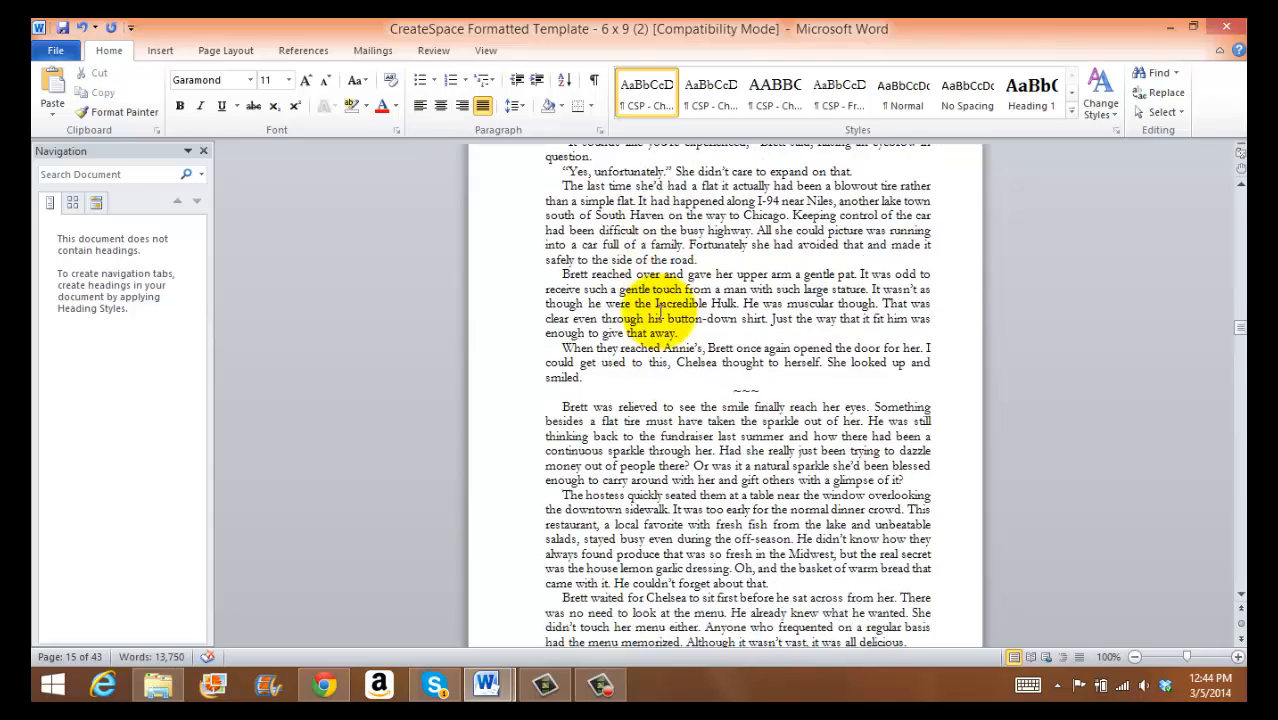
Insert an empty paragraph before "After the waitress took their drink orders" on page 7 to push its opening line onto page 8.
{"action": "scroll", "coordinate": [670, 325], "scroll_direction": "down", "scroll_amount": 6}
{"action": "scroll", "coordinate": [685, 340], "scroll_direction": "down", "scroll_amount": 5}
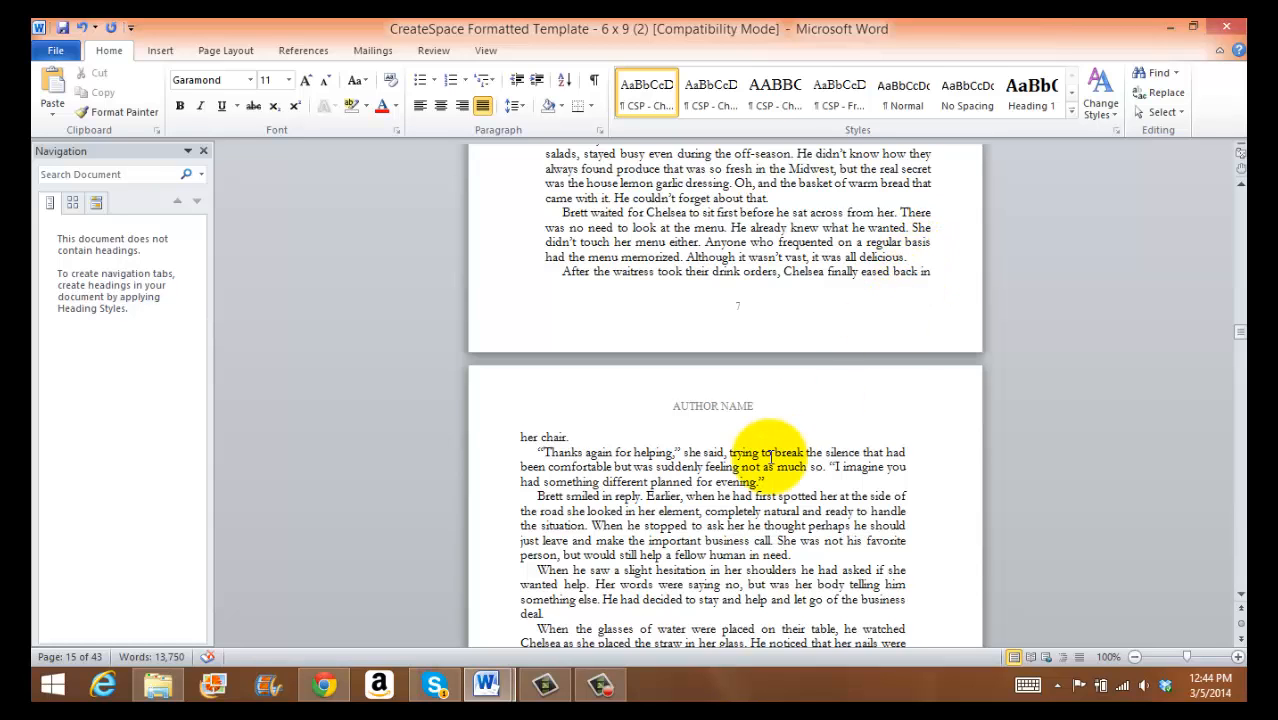
{"action": "key", "text": "Return"}
{"action": "scroll", "coordinate": [776, 456], "scroll_direction": "up", "scroll_amount": 1}
{"action": "scroll", "coordinate": [800, 500], "scroll_direction": "down", "scroll_amount": 3}
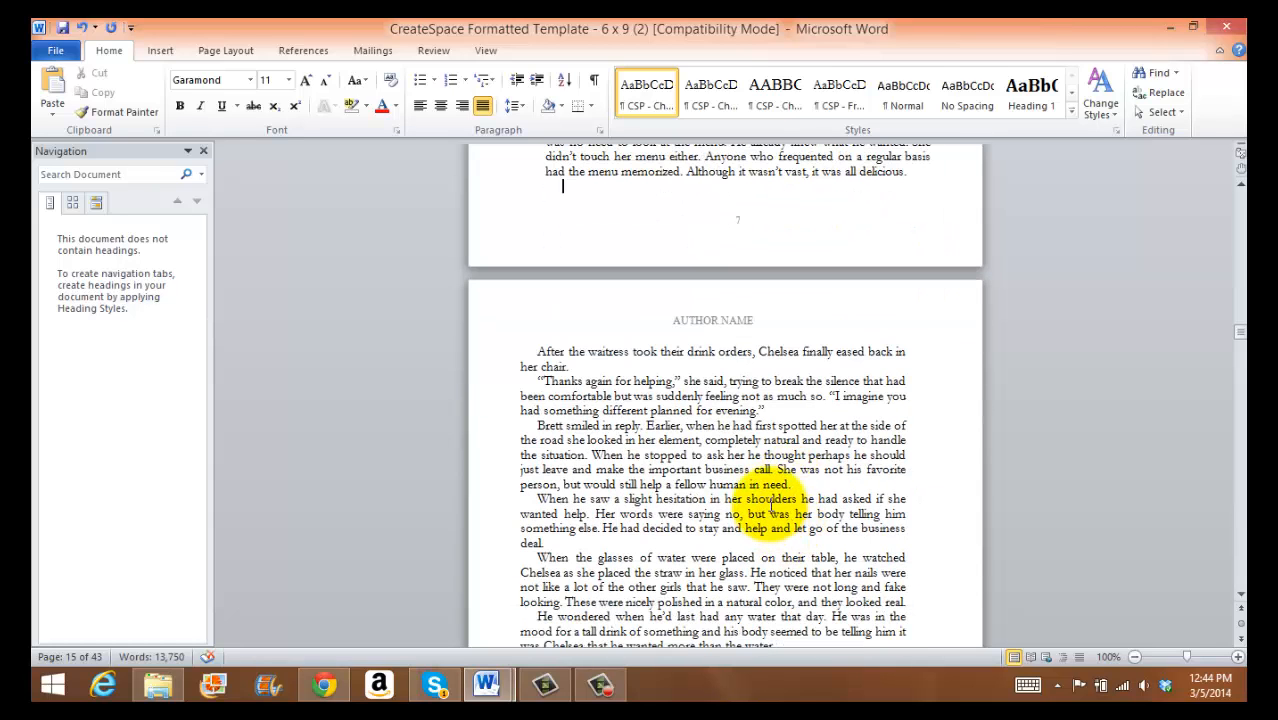
Check the last page of Chapter 1 and the start of chapter 2 for orphan and widow lines.
{"action": "scroll", "coordinate": [775, 425], "scroll_direction": "down", "scroll_amount": 10}
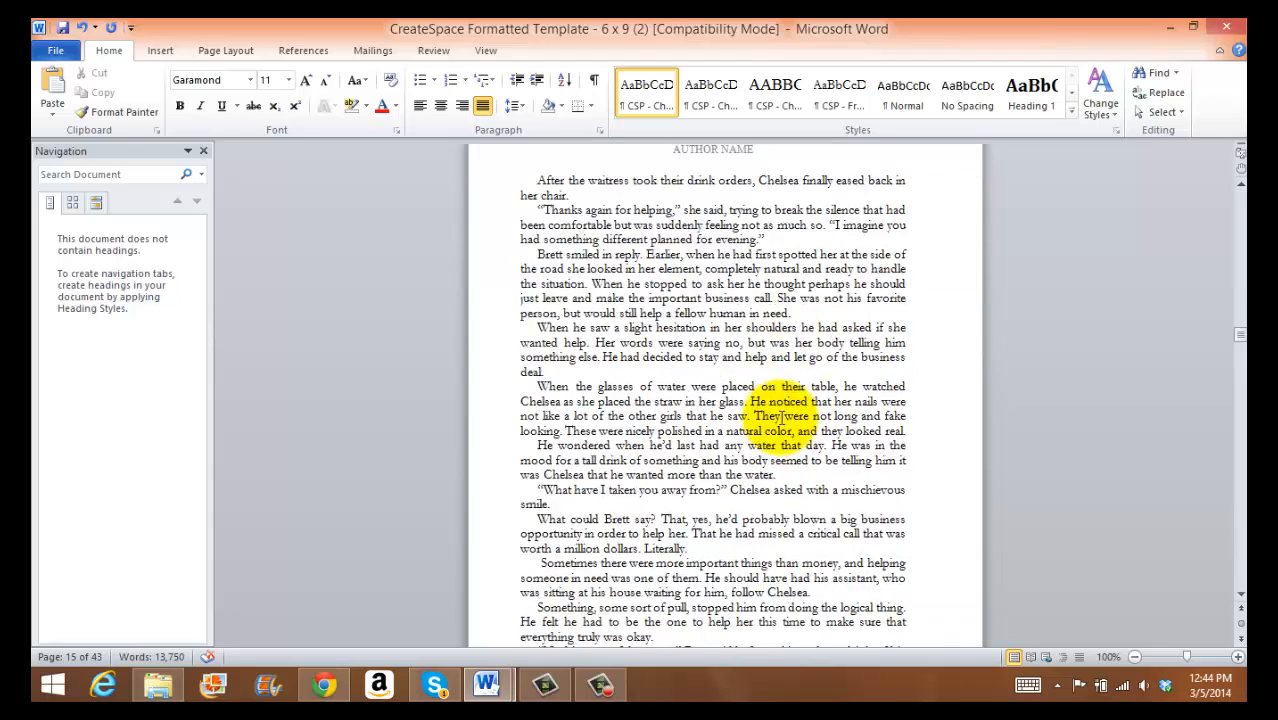
{"action": "scroll", "coordinate": [785, 430], "scroll_direction": "down", "scroll_amount": 5}
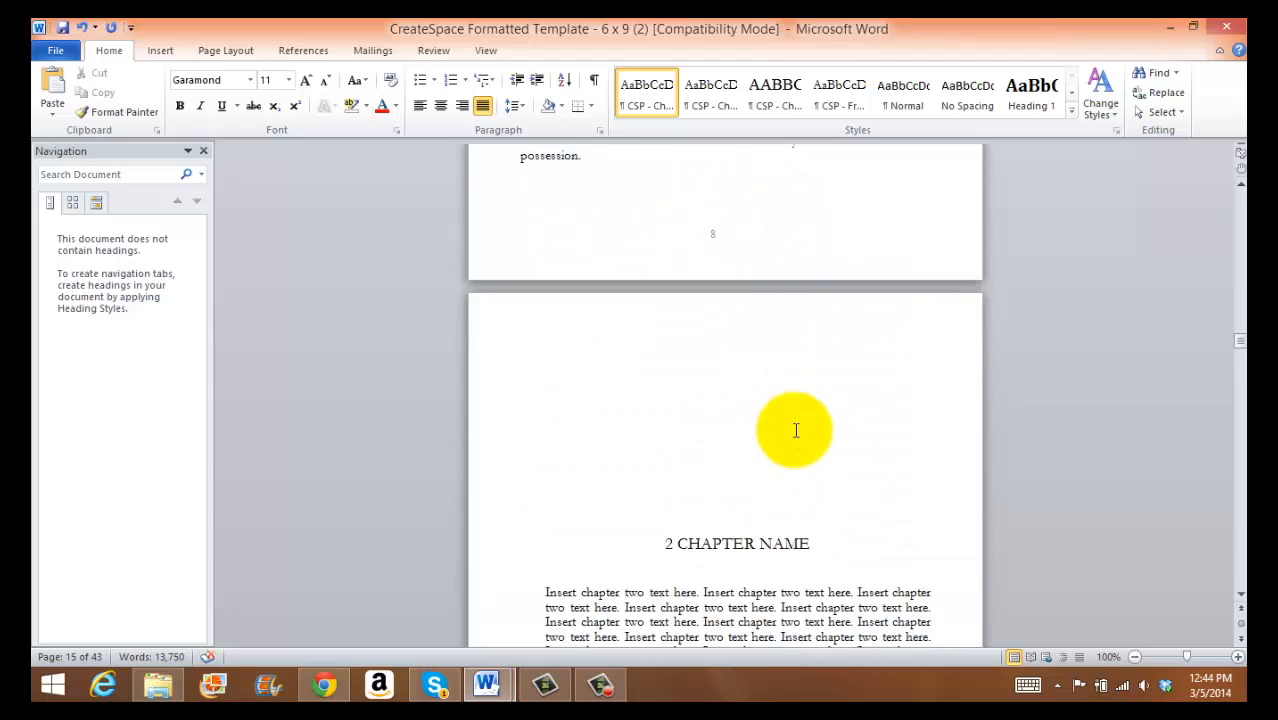
{"action": "scroll", "coordinate": [790, 430], "scroll_direction": "up", "scroll_amount": 5}
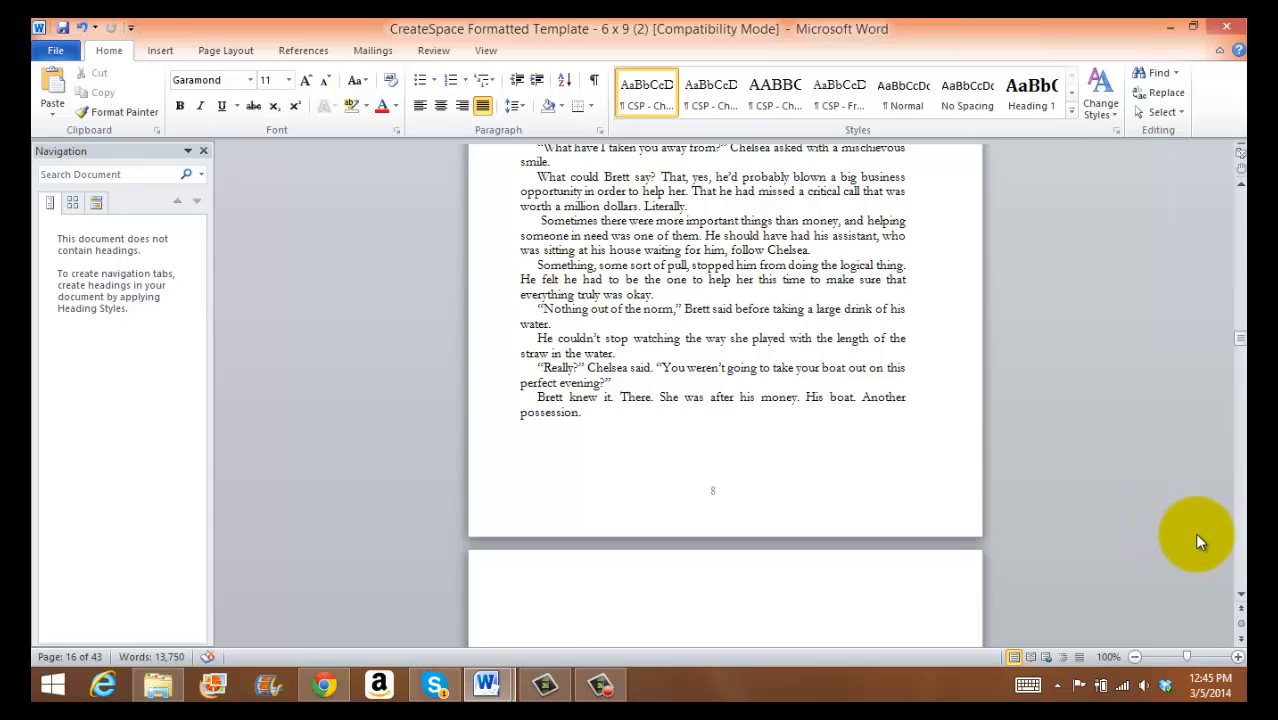
{"action": "scroll", "coordinate": [1197, 533], "scroll_direction": "up", "scroll_amount": 10}
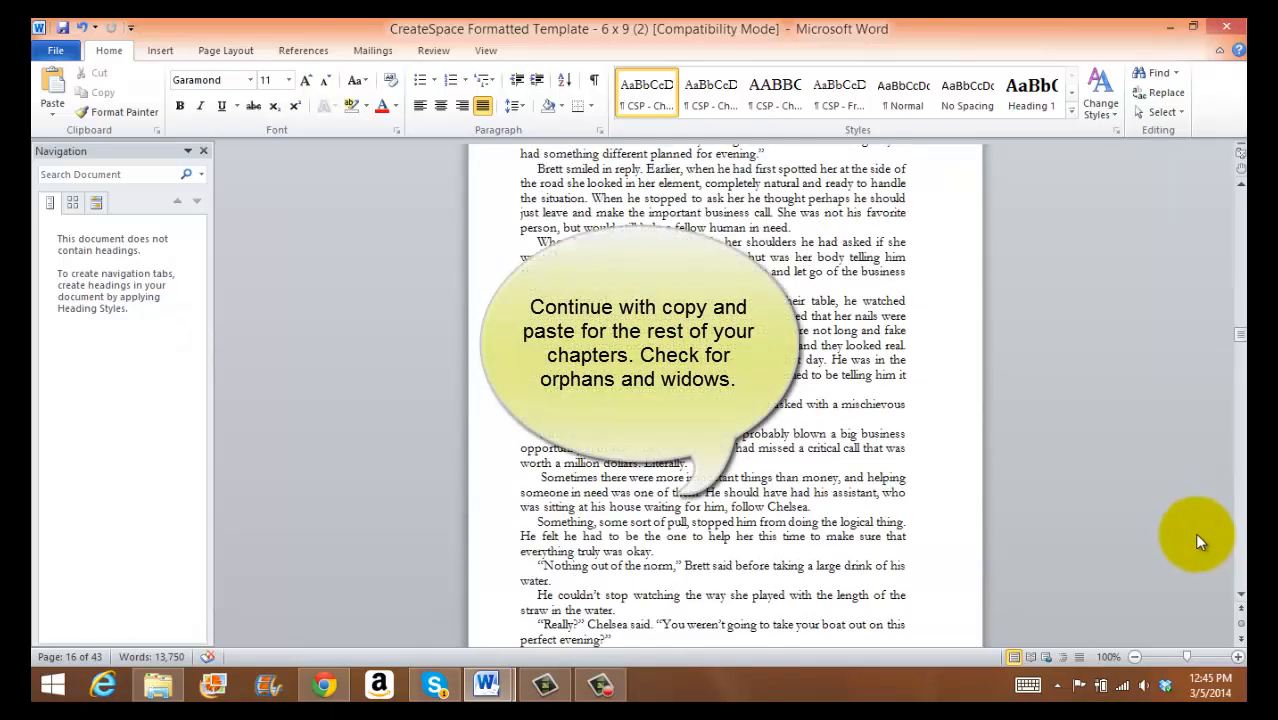
Review the Chapter 1 pages back to page 1, checking the page endings and the running headers.
{"action": "scroll", "coordinate": [1198, 543], "scroll_direction": "up", "scroll_amount": 20}
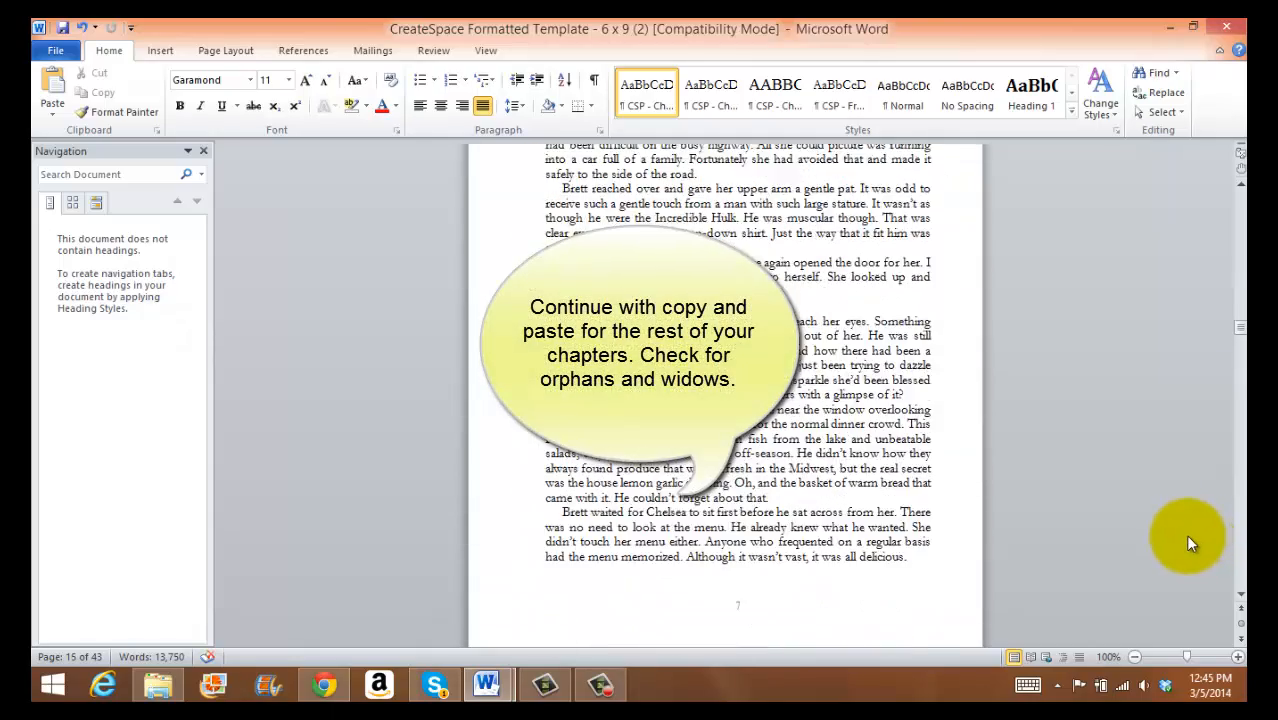
{"action": "scroll", "coordinate": [1184, 538], "scroll_direction": "up", "scroll_amount": 20}
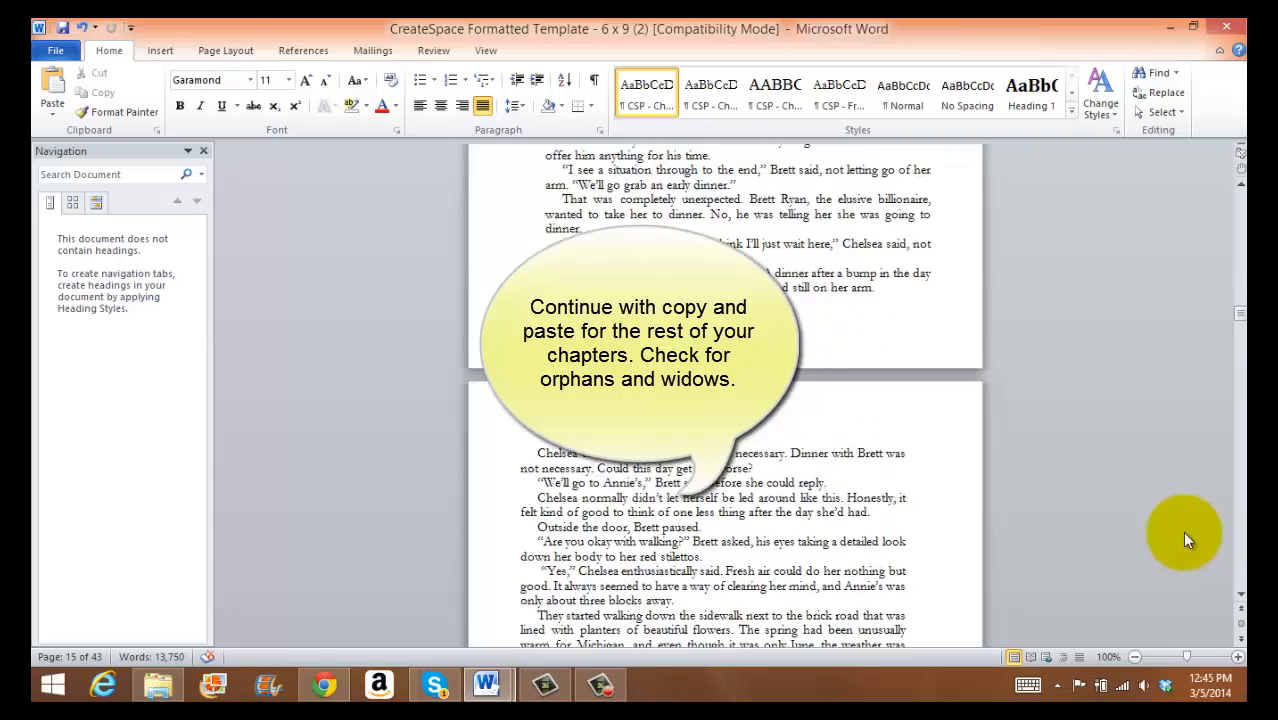
{"action": "scroll", "coordinate": [1180, 537], "scroll_direction": "up", "scroll_amount": 20}
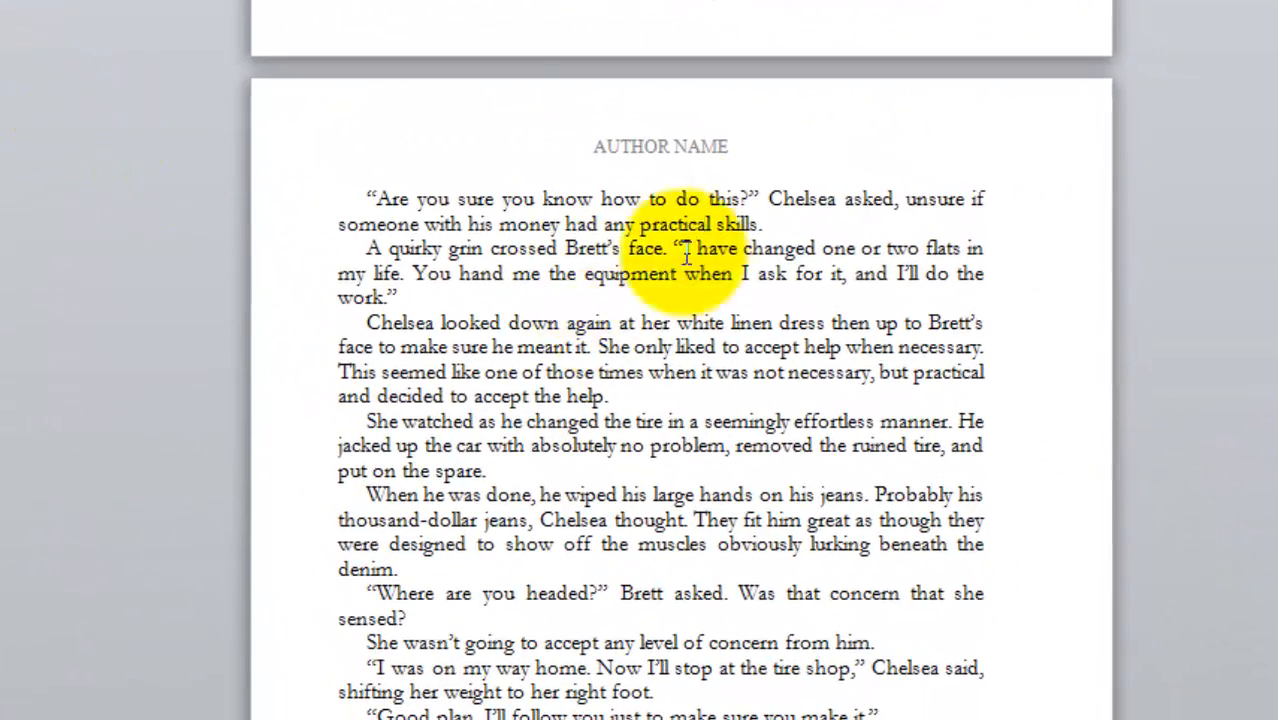
{"action": "scroll", "coordinate": [842, 190], "scroll_direction": "up", "scroll_amount": 15}
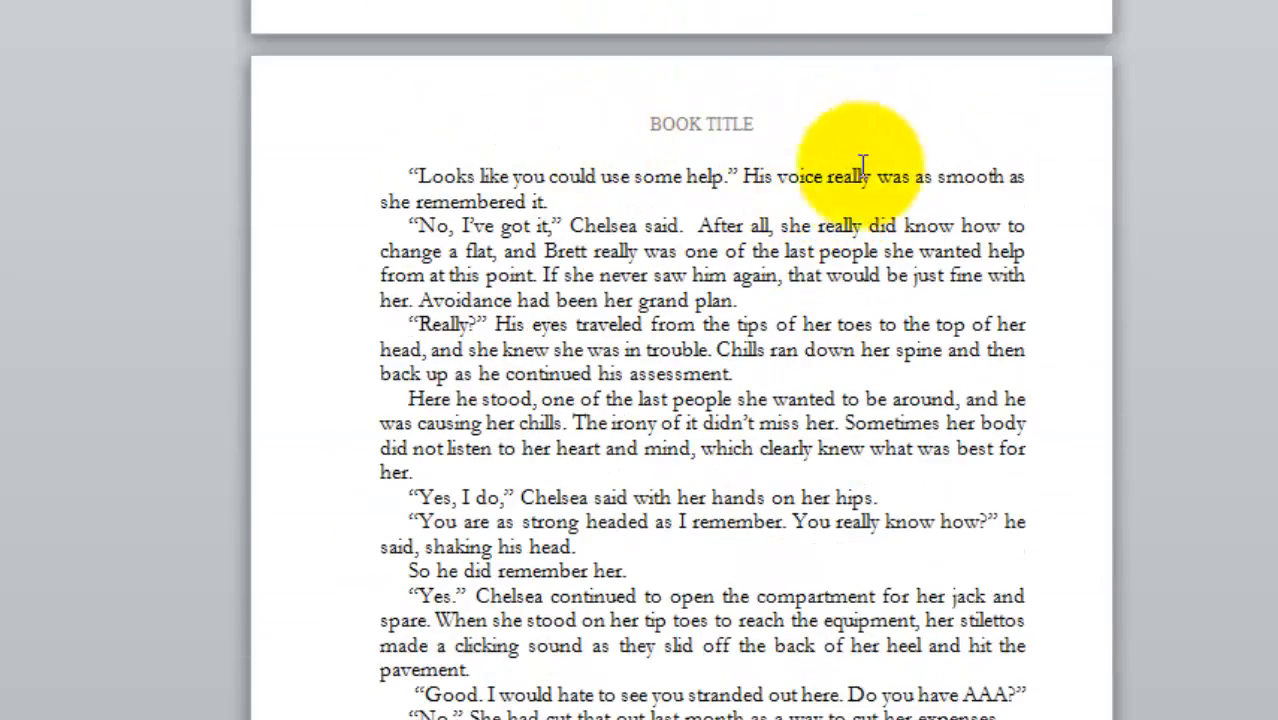
{"action": "scroll", "coordinate": [799, 157], "scroll_direction": "up", "scroll_amount": 15}
{"action": "scroll", "coordinate": [799, 157], "scroll_direction": "up", "scroll_amount": 15}
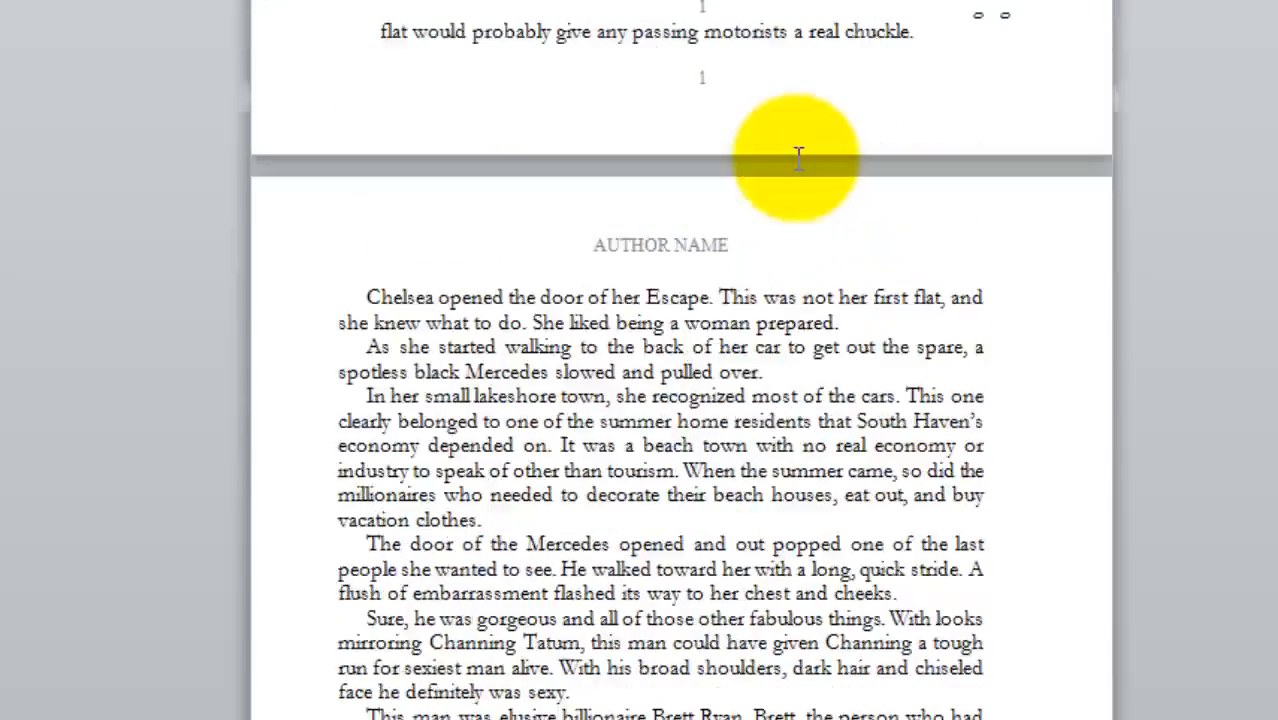
{"action": "scroll", "coordinate": [799, 160], "scroll_direction": "up", "scroll_amount": 1}
{"action": "scroll", "coordinate": [795, 165], "scroll_direction": "down", "scroll_amount": 12}
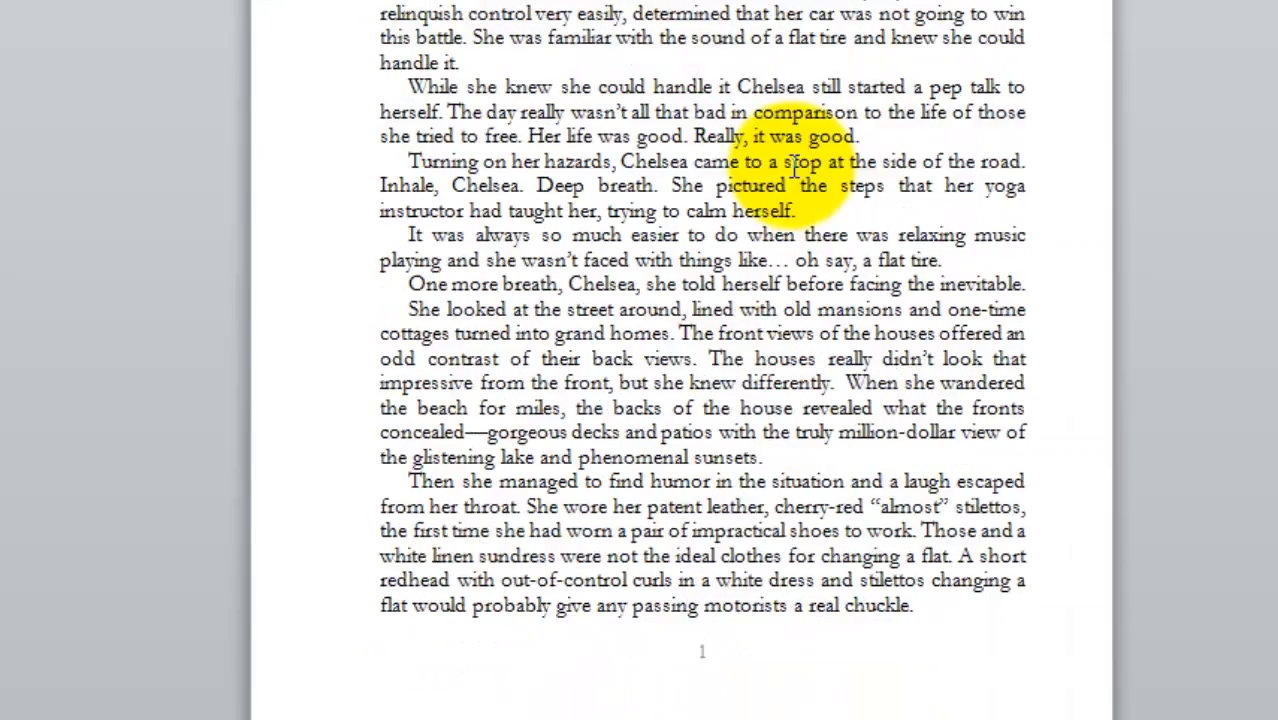
{"action": "scroll", "coordinate": [777, 180], "scroll_direction": "down", "scroll_amount": 4}
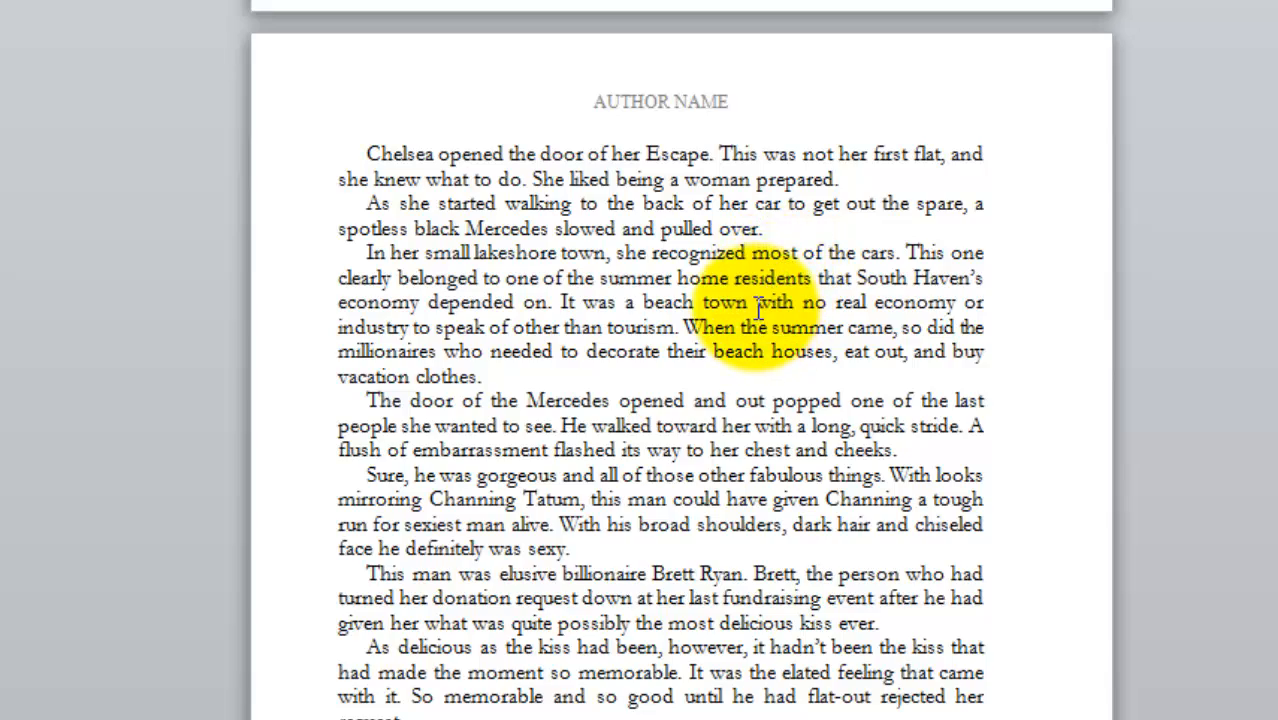
{"action": "scroll", "coordinate": [758, 308], "scroll_direction": "down", "scroll_amount": 9}
Replace the "BOOK TITLE" placeholder in the odd-page header with "Begging Billionaire" and return to the body text.
{"action": "scroll", "coordinate": [675, 265], "scroll_direction": "up", "scroll_amount": 8}
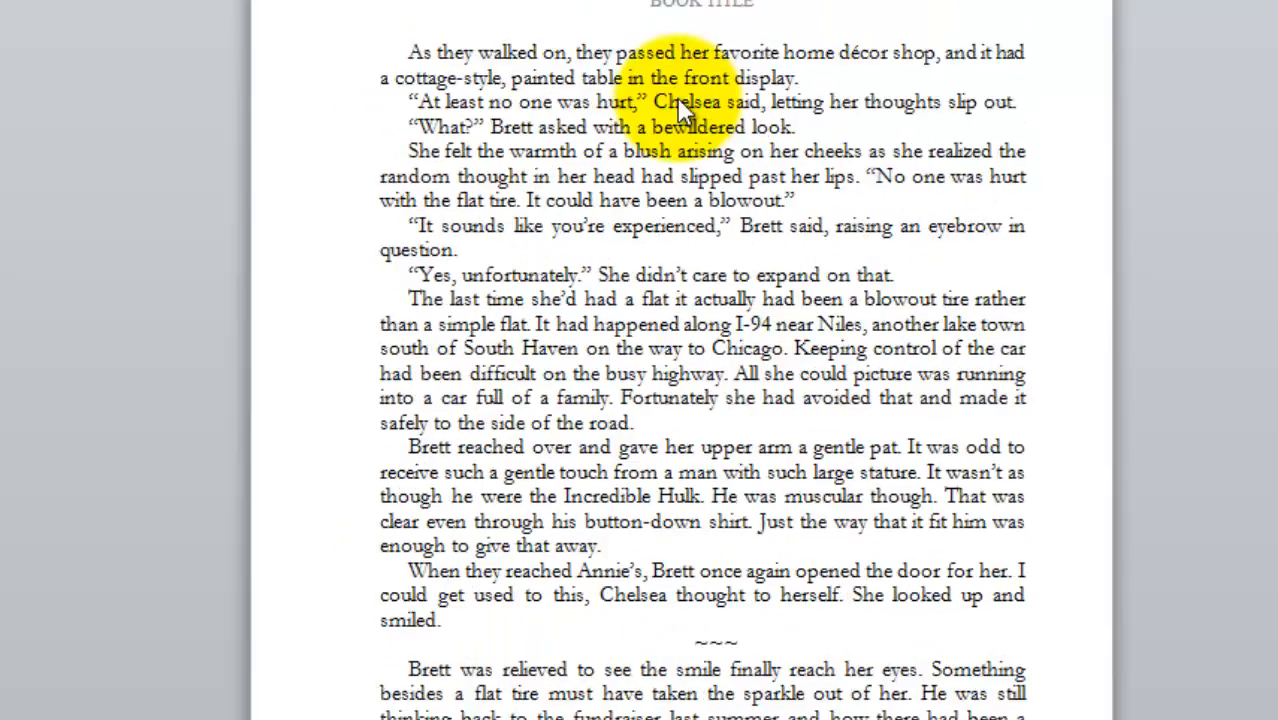
{"action": "scroll", "coordinate": [670, 128], "scroll_direction": "up", "scroll_amount": 2}
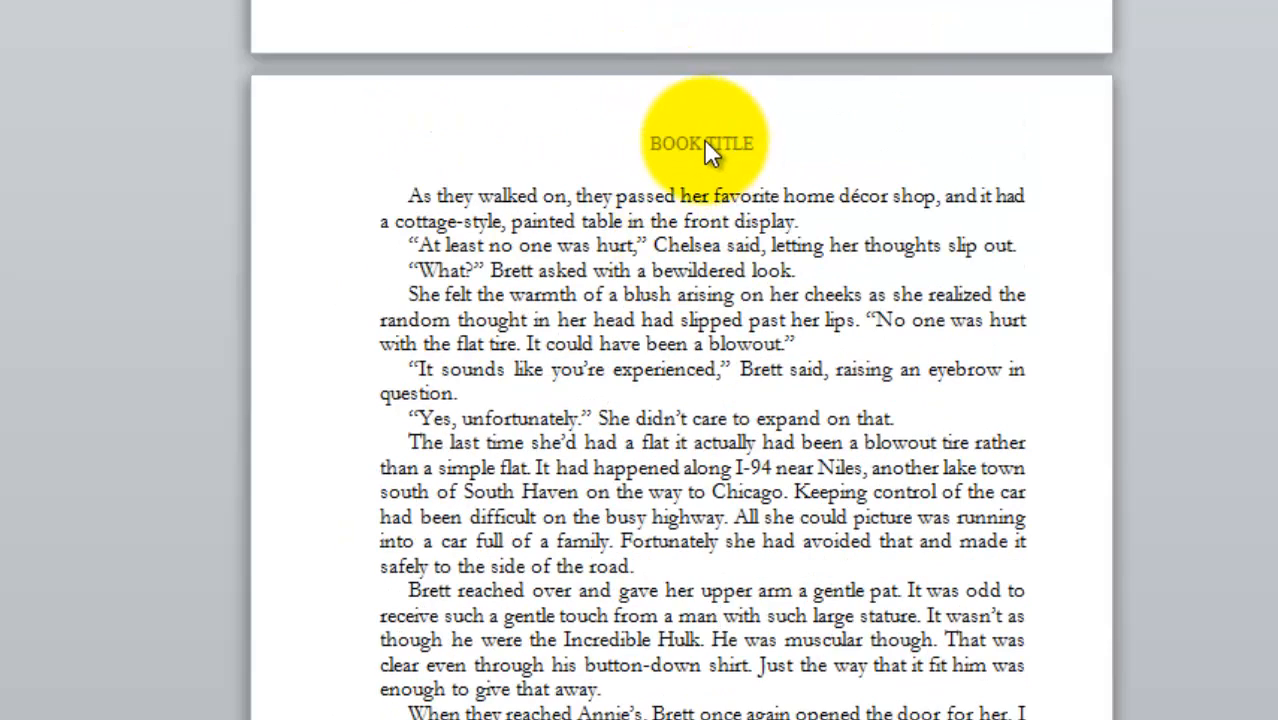
{"action": "double_click", "coordinate": [704, 141]}
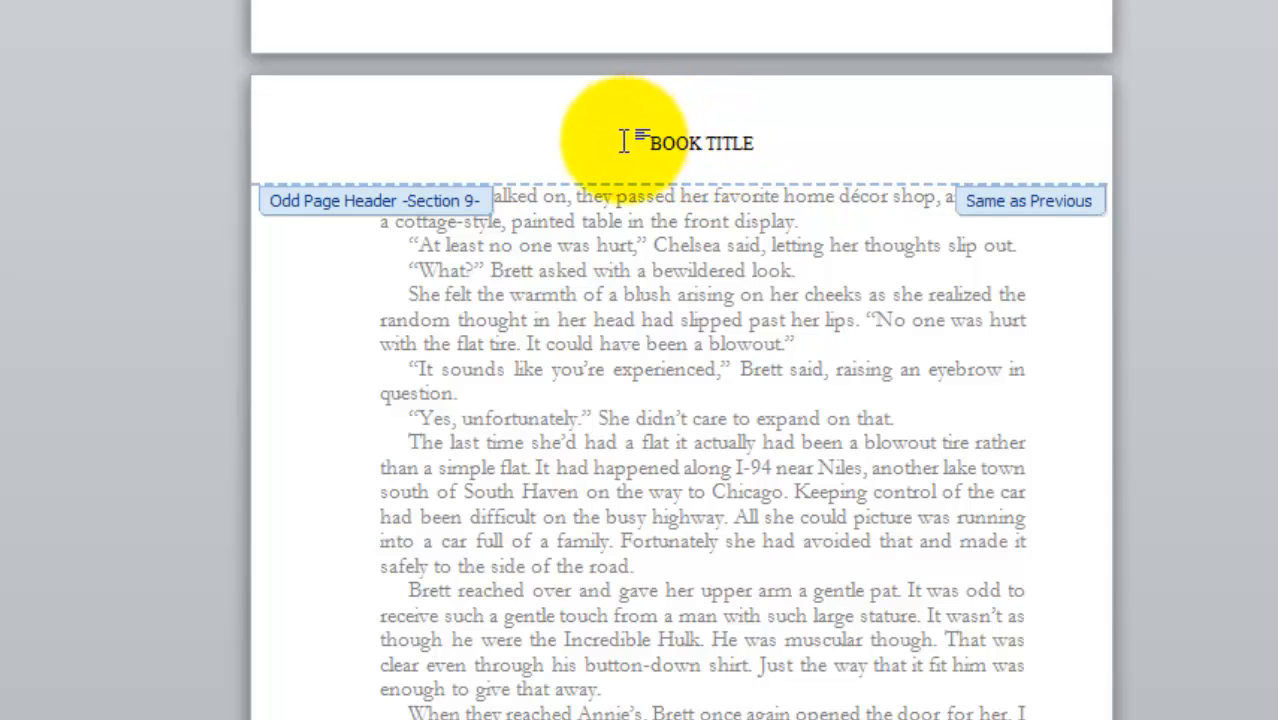
{"action": "left_click_drag", "start_coordinate": [651, 143], "coordinate": [740, 145]}
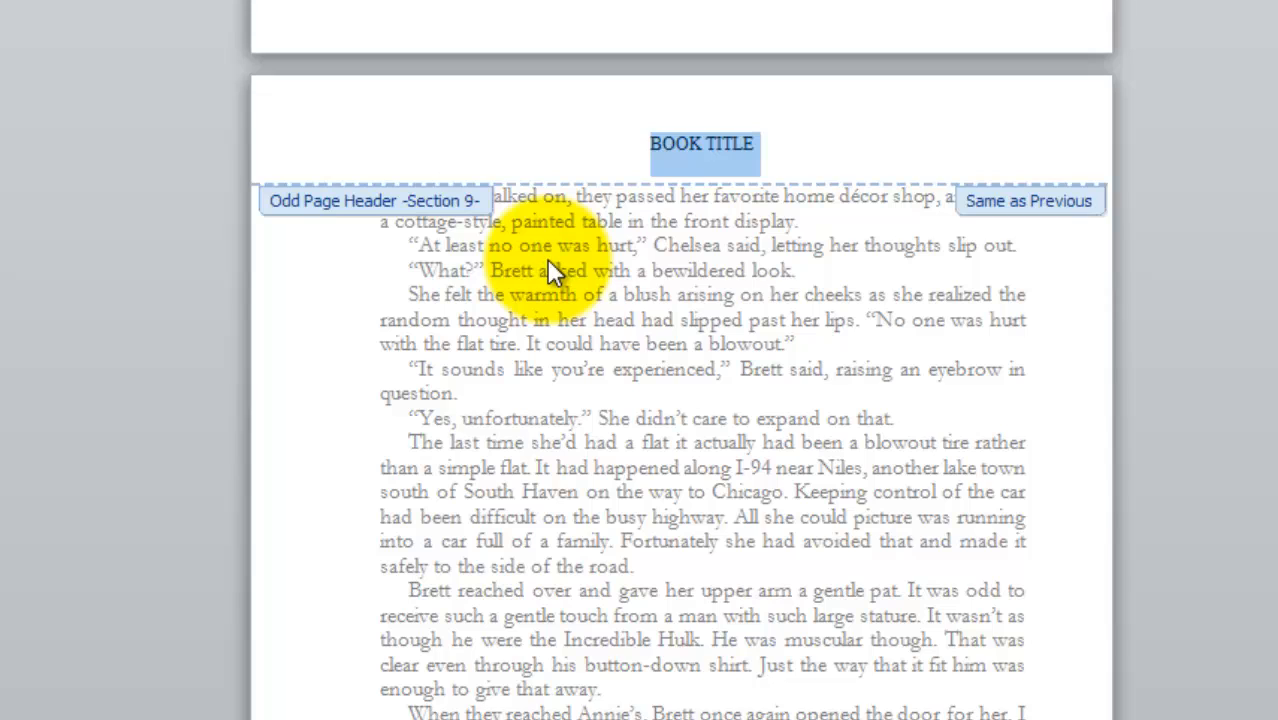
{"action": "type", "text": "Begging"}
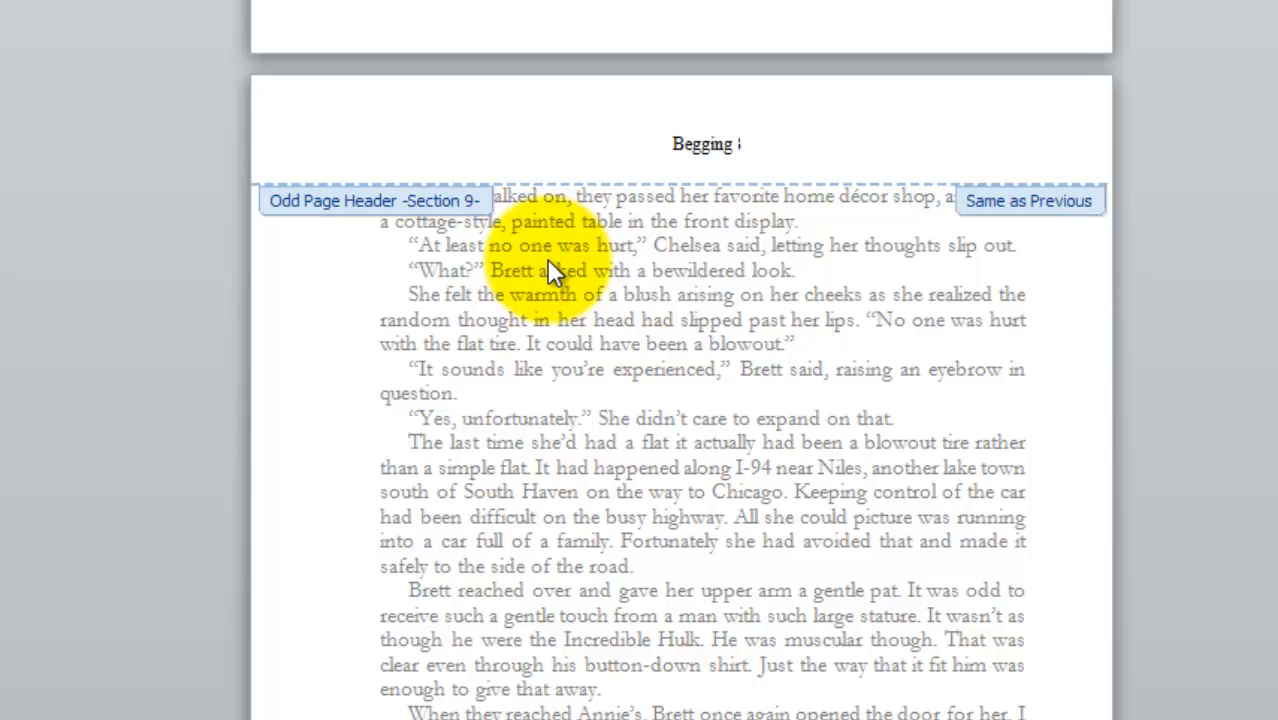
{"action": "type", "text": " Billionaire"}
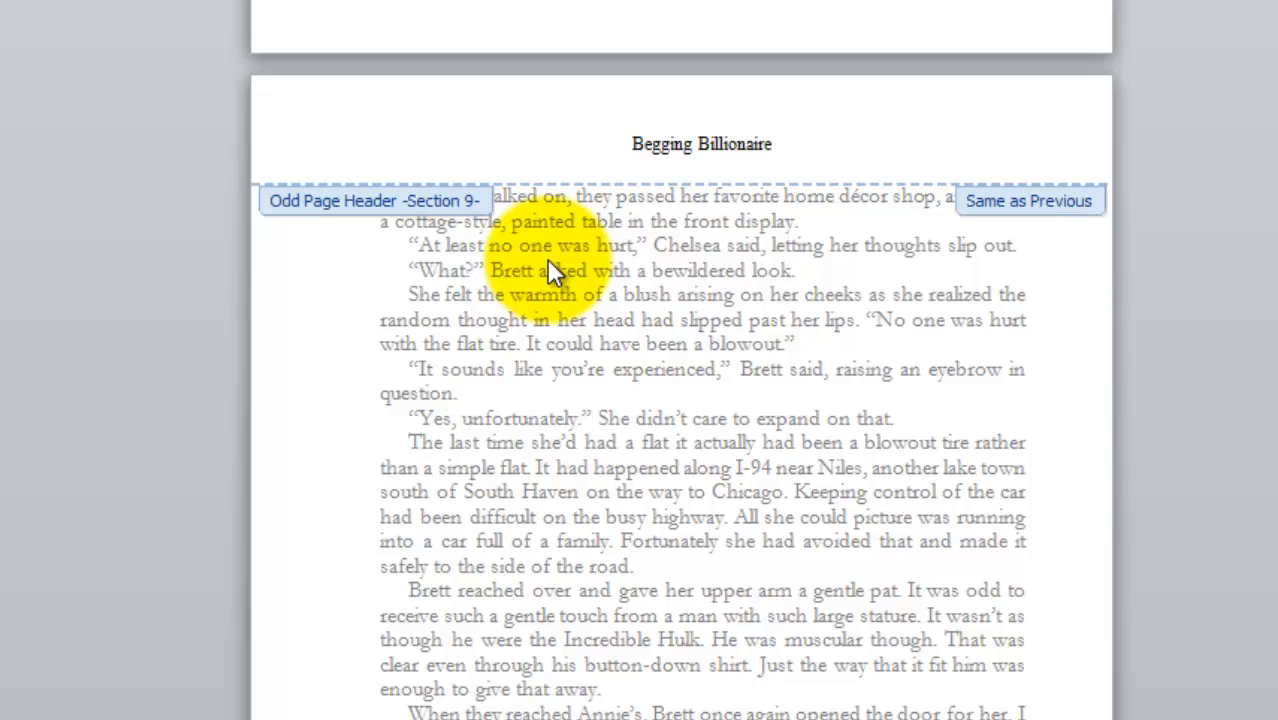
{"action": "double_click", "coordinate": [599, 292]}
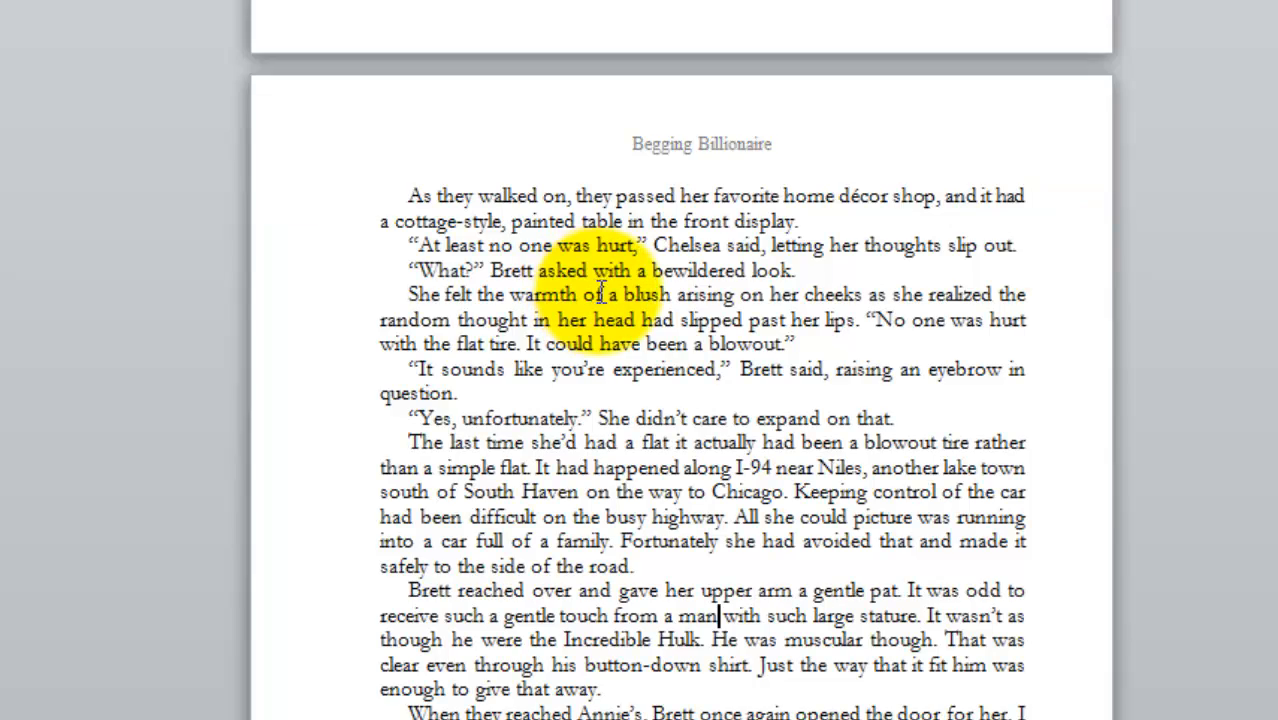
Replace the "AUTHOR NAME" placeholder in the even-page header with the author's full name and return to the body text.
{"action": "scroll", "coordinate": [528, 357], "scroll_direction": "up", "scroll_amount": 15}
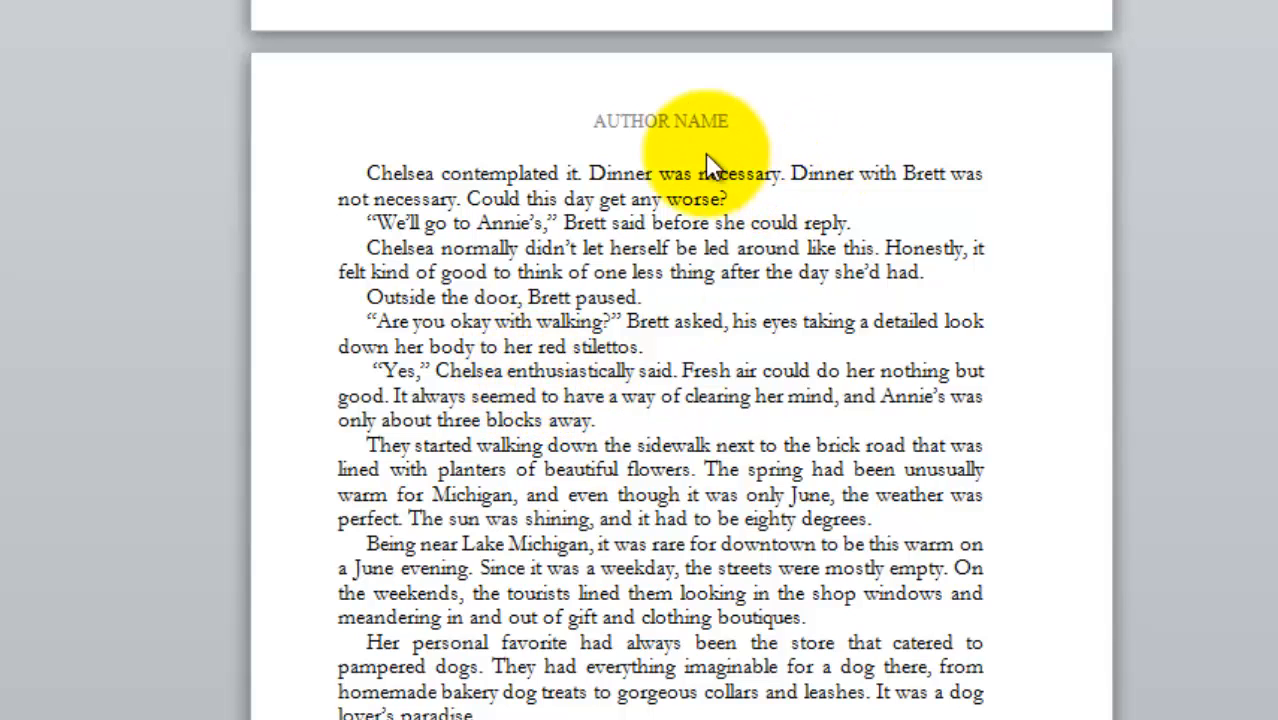
{"action": "double_click", "coordinate": [690, 122]}
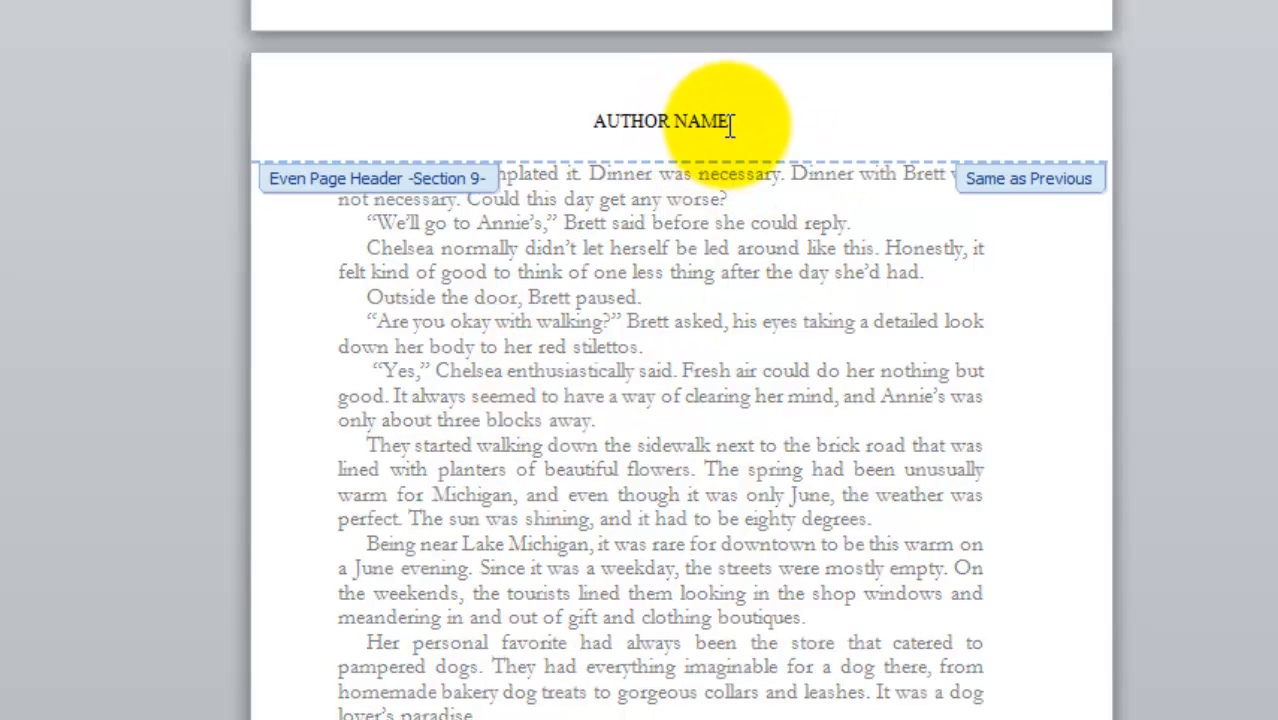
{"action": "left_click_drag", "start_coordinate": [731, 125], "coordinate": [593, 121]}
{"action": "type", "text": "K"}
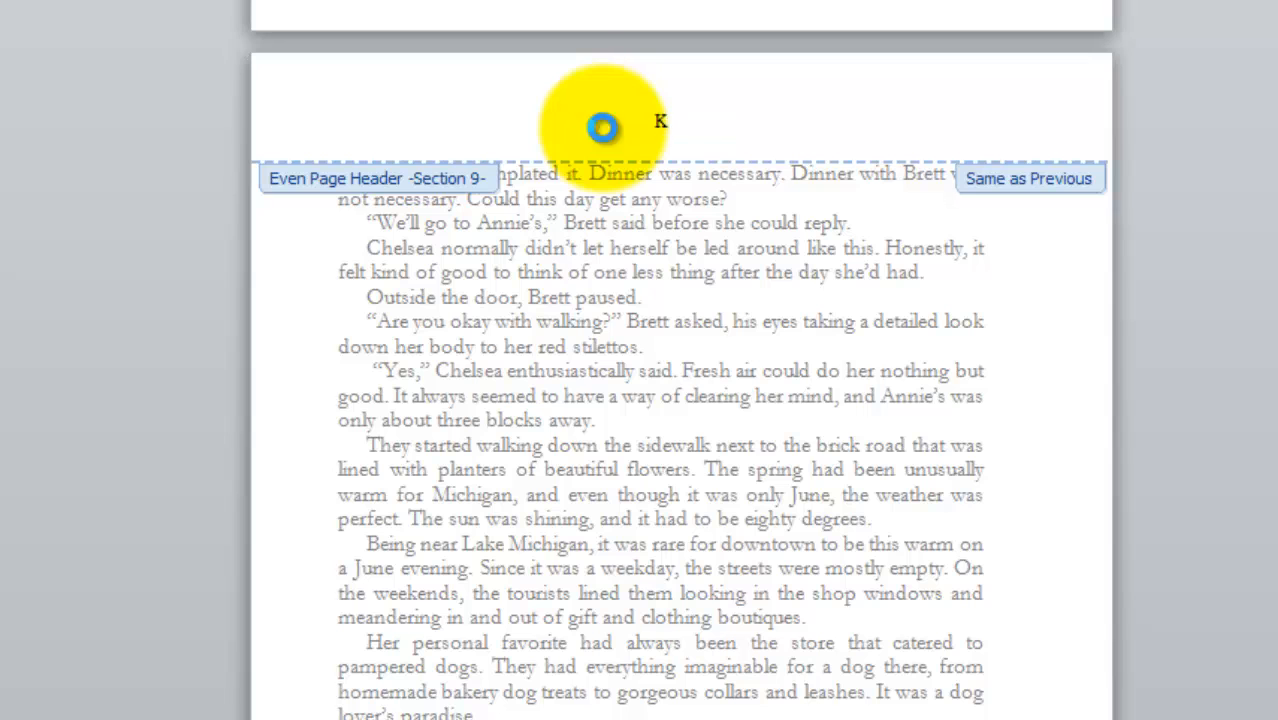
{"action": "type", "text": "athy Miles"}
{"action": "key", "text": "Escape"}
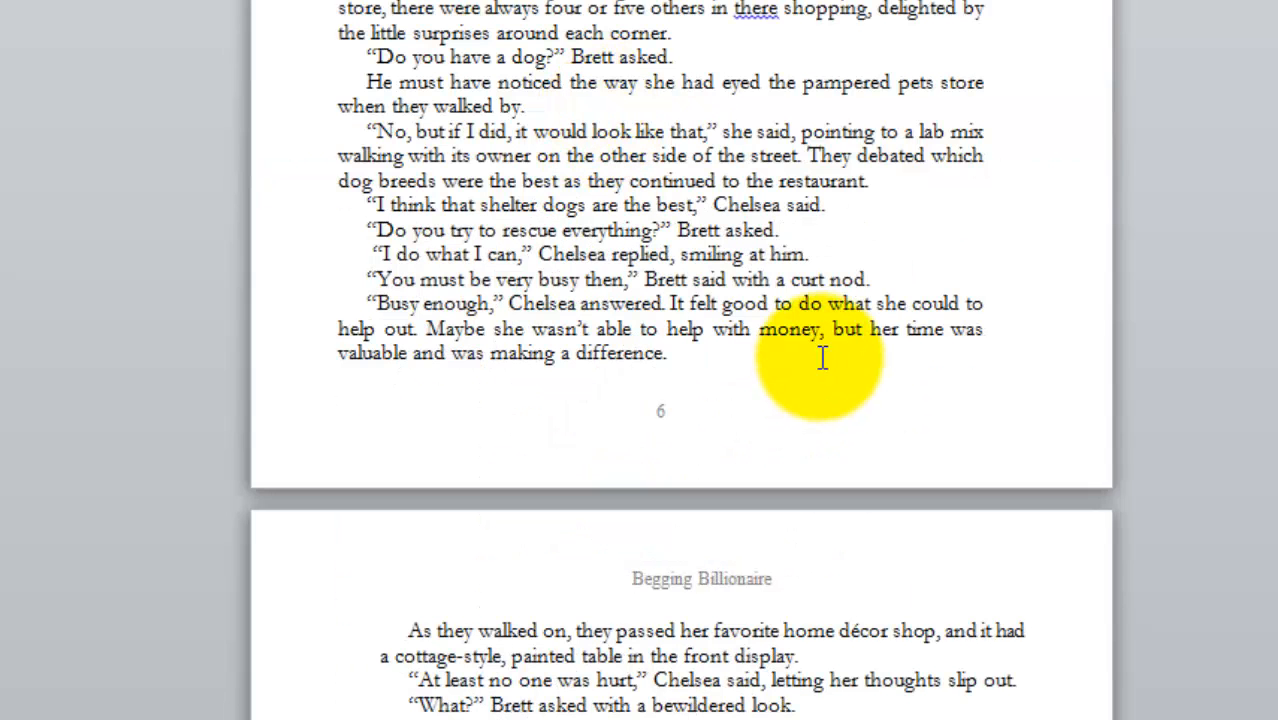
Show page thumbnails for navigation and display the manuscript two pages at a time.
{"action": "scroll", "coordinate": [830, 350], "scroll_direction": "up", "scroll_amount": 20}
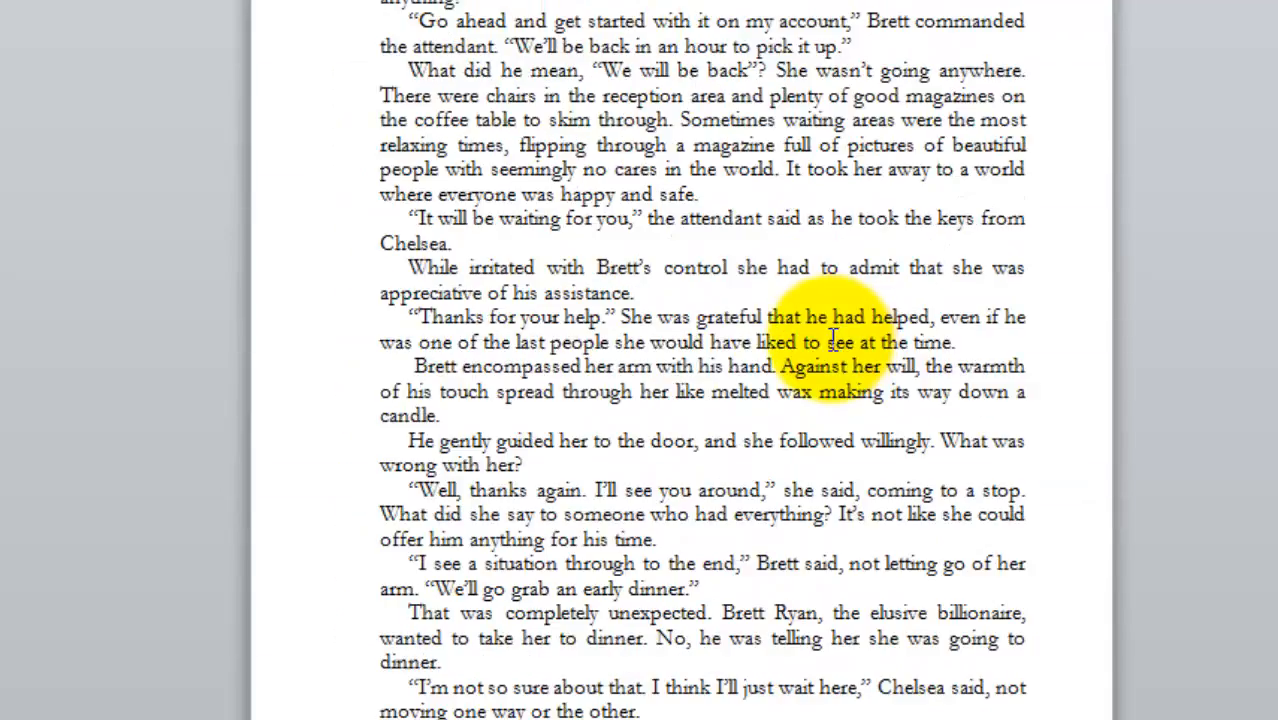
{"action": "scroll", "coordinate": [832, 338], "scroll_direction": "up", "scroll_amount": 1}
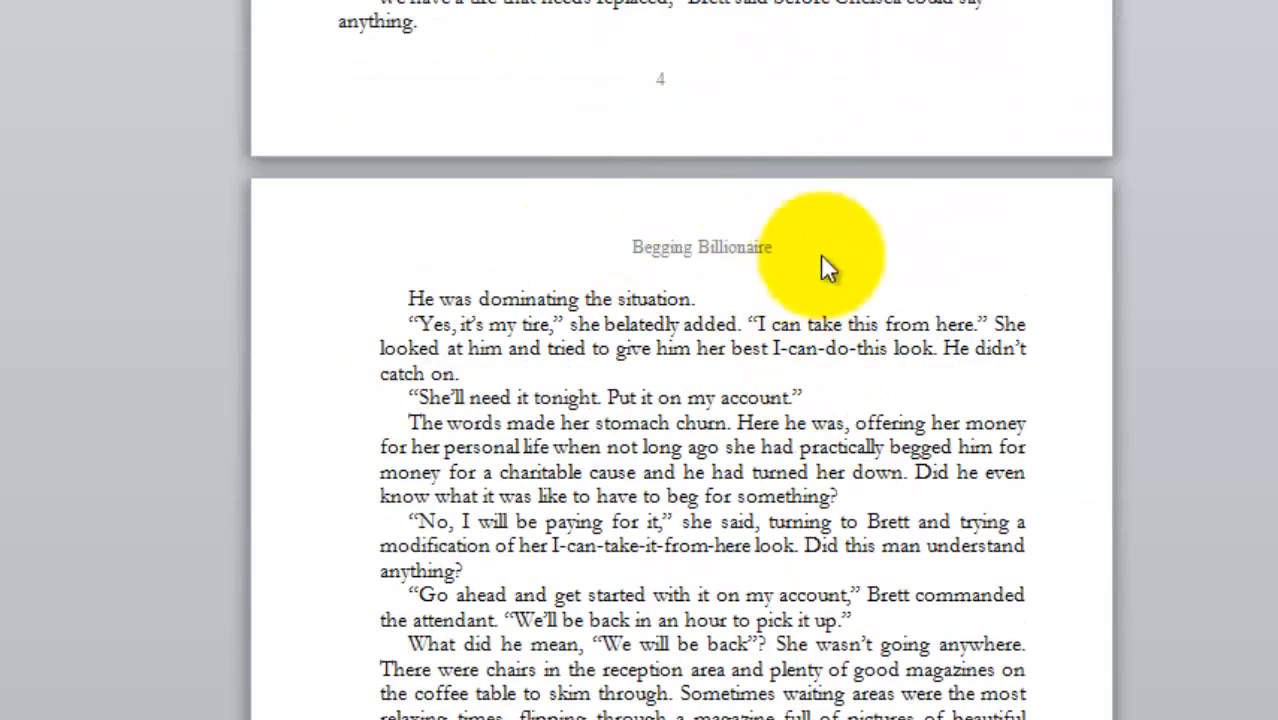
{"action": "scroll", "coordinate": [943, 362], "scroll_direction": "up", "scroll_amount": 15}
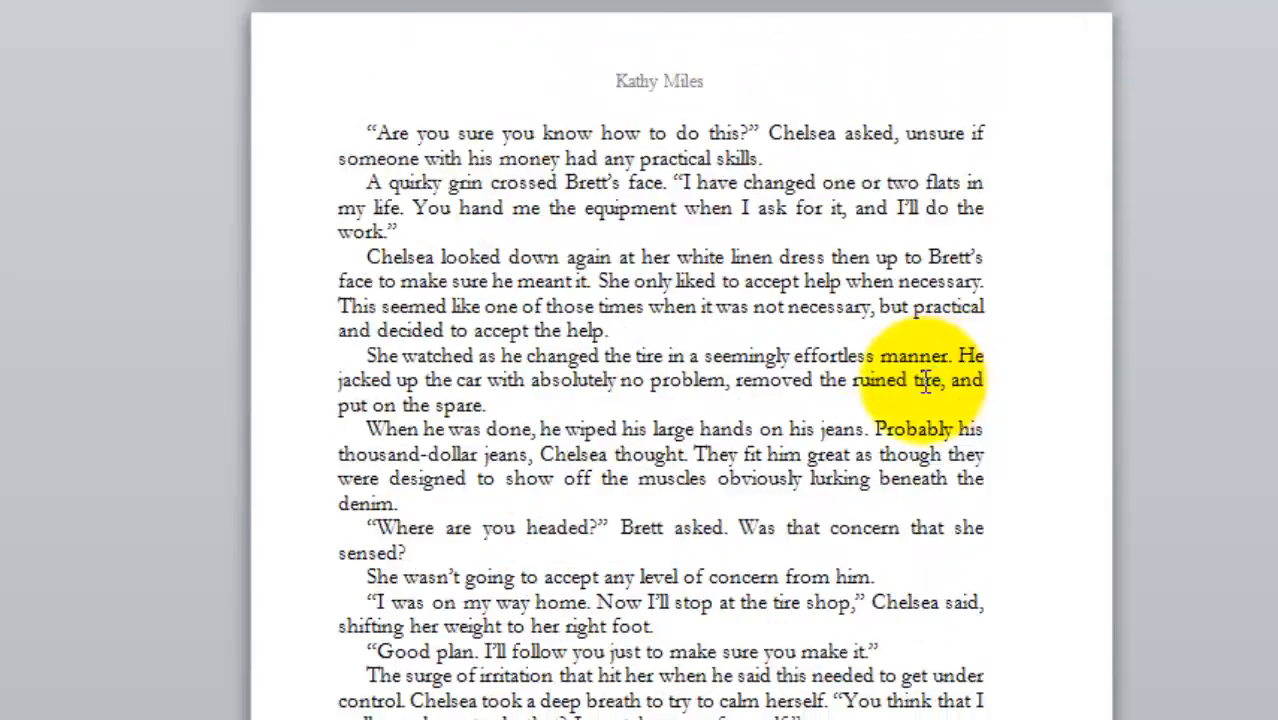
{"action": "scroll", "coordinate": [918, 390], "scroll_direction": "up", "scroll_amount": 15}
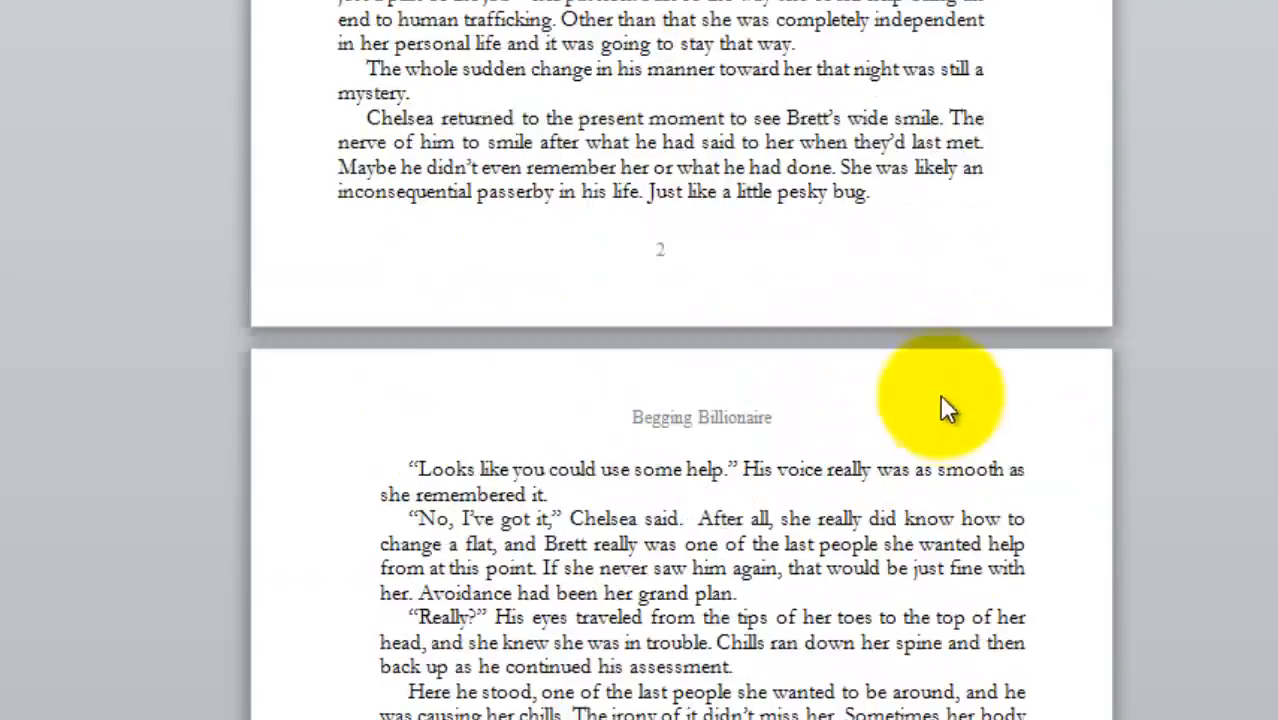
{"action": "scroll", "coordinate": [945, 405], "scroll_direction": "up", "scroll_amount": 8}
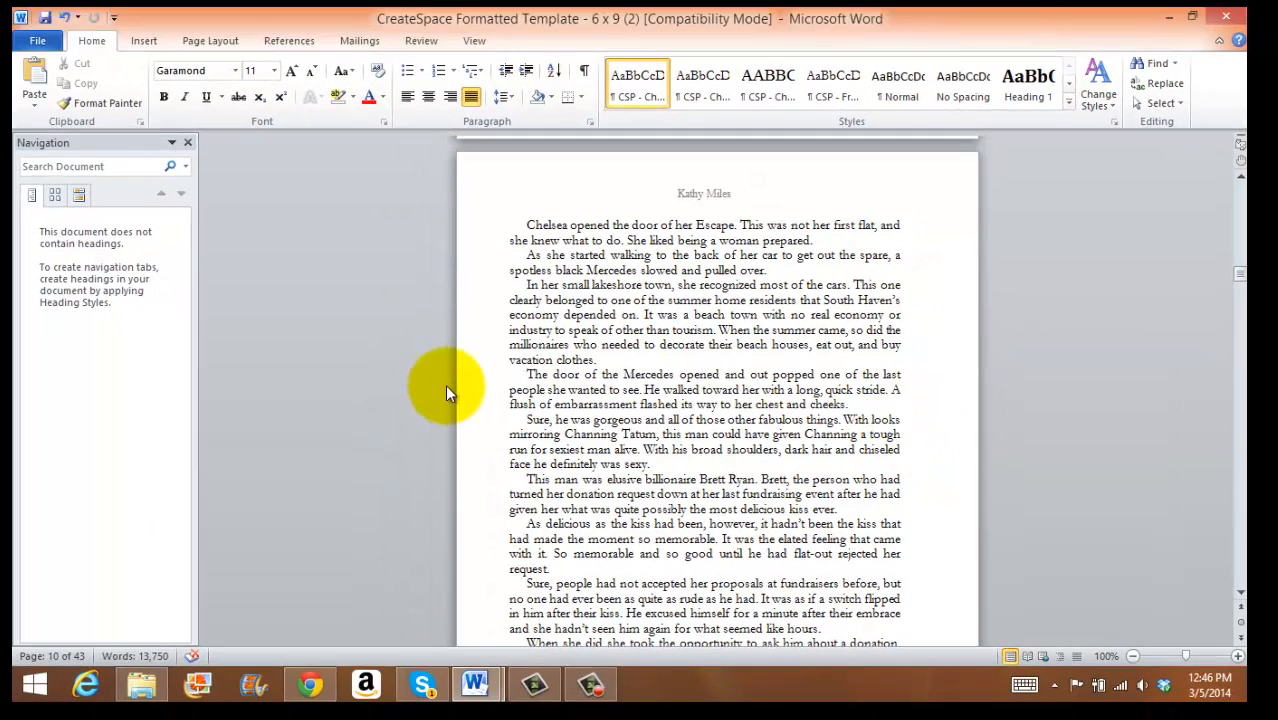
{"action": "left_click", "coordinate": [54, 196]}
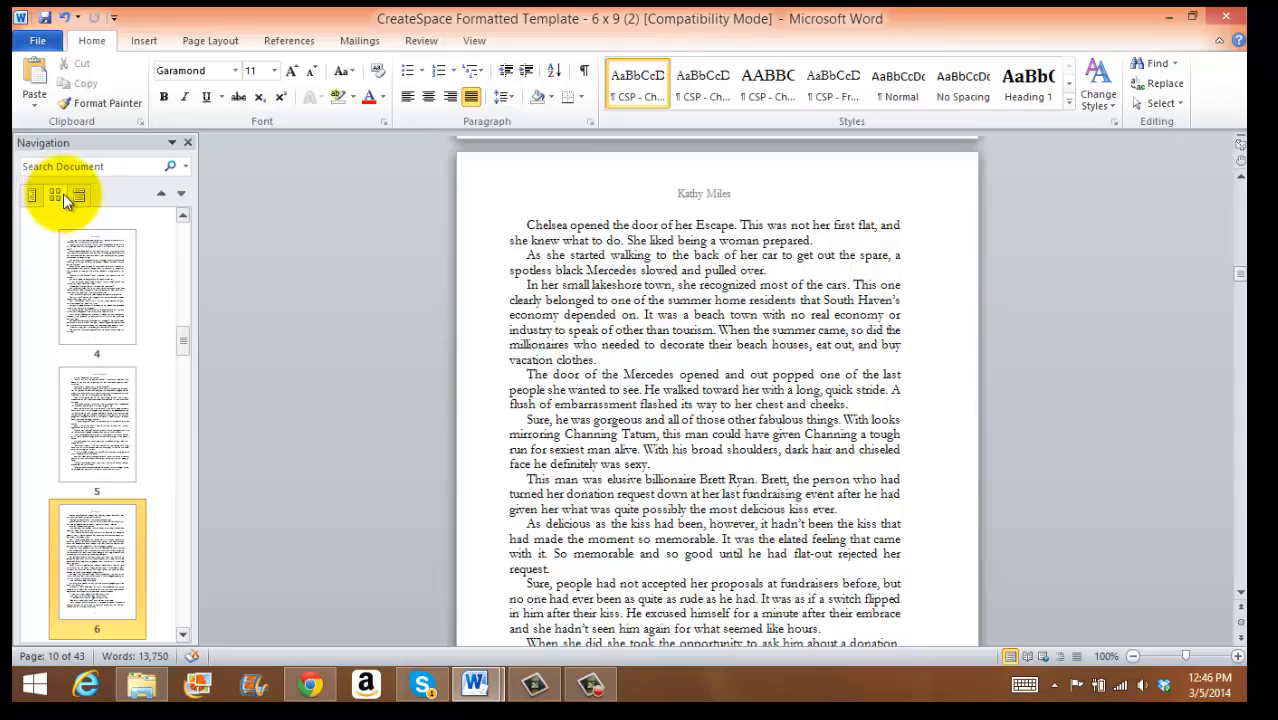
{"action": "left_click", "coordinate": [477, 41]}
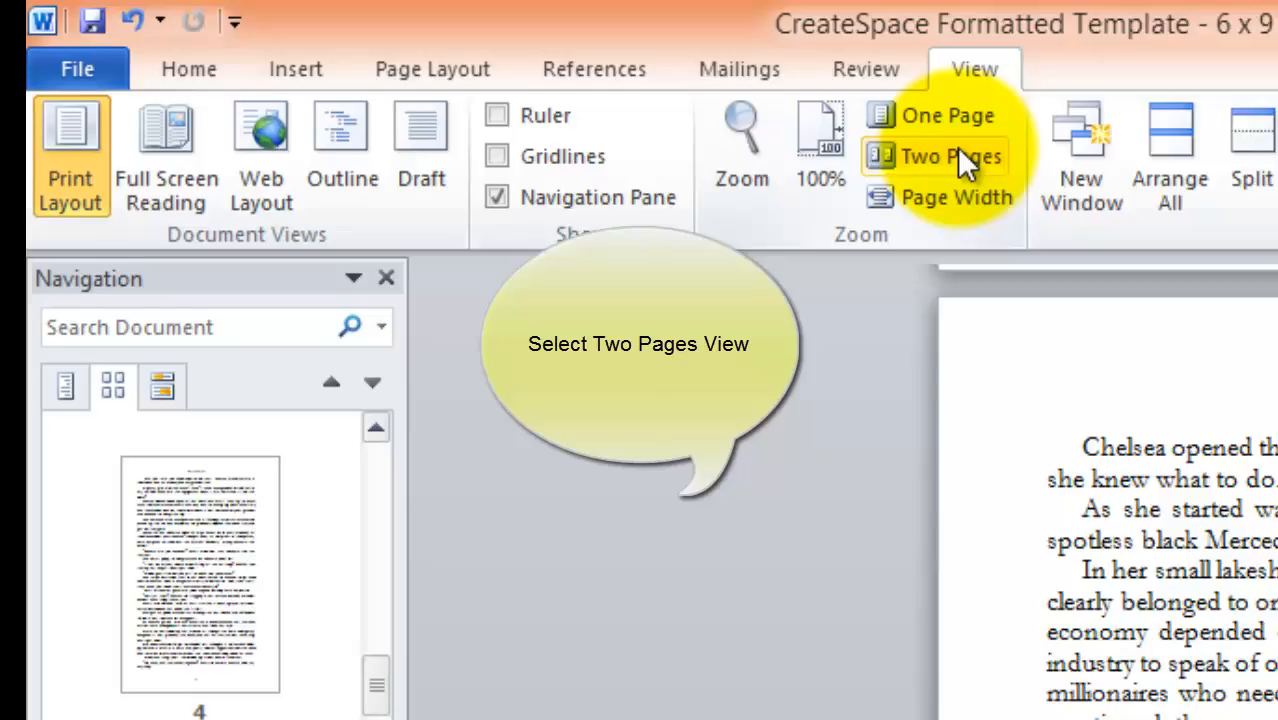
{"action": "left_click", "coordinate": [1072, 176]}
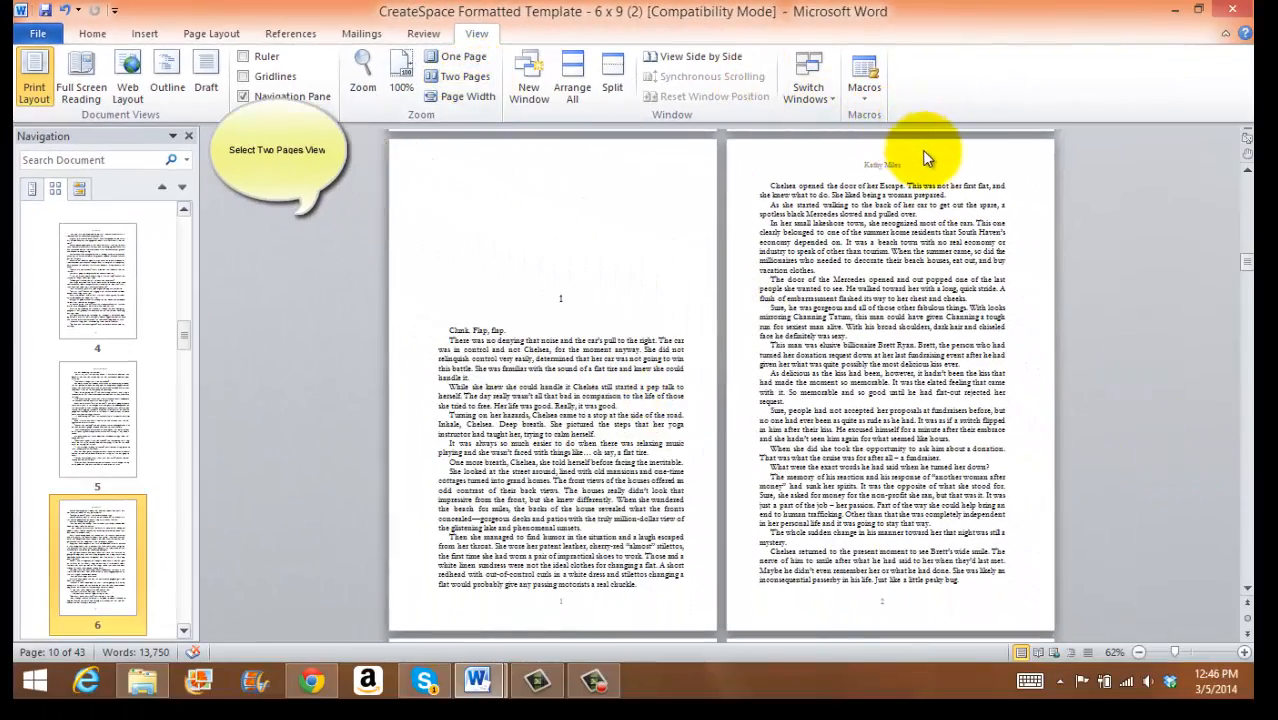
Delete the DEDICATION heading and its placeholder text from front-matter page iii.
{"action": "left_click", "coordinate": [1247, 590]}
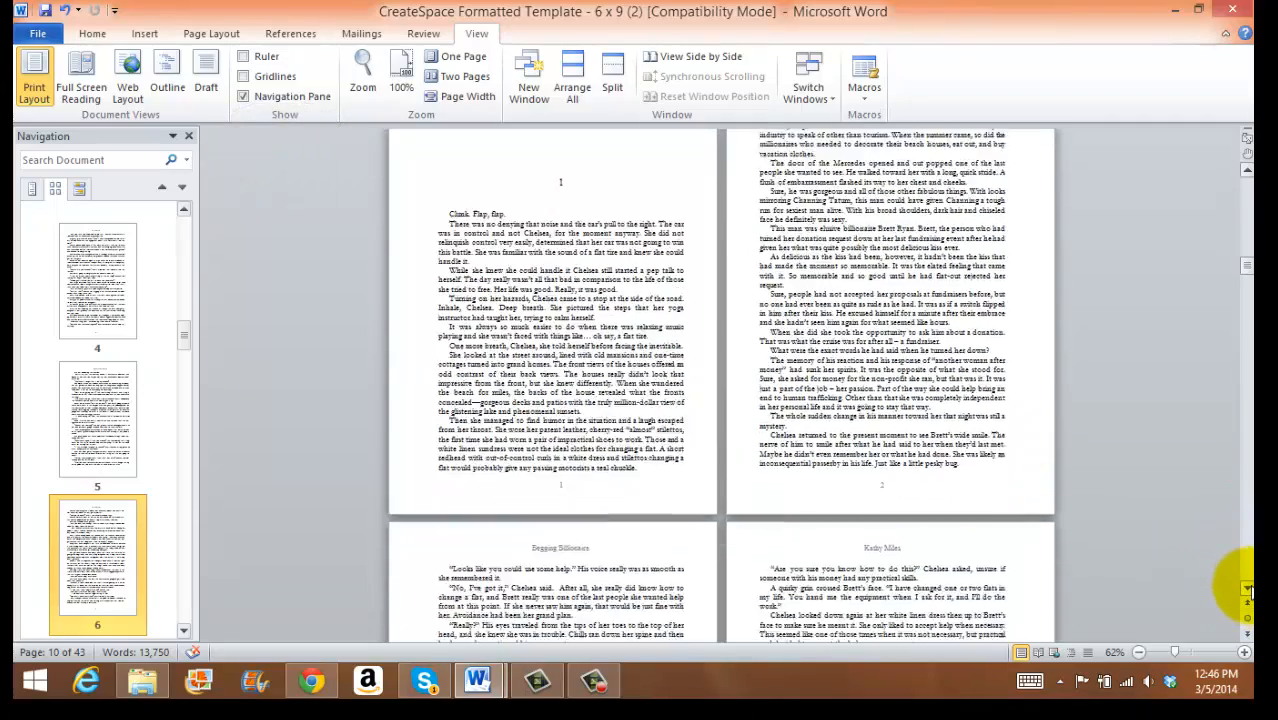
{"action": "left_click", "coordinate": [1248, 590]}
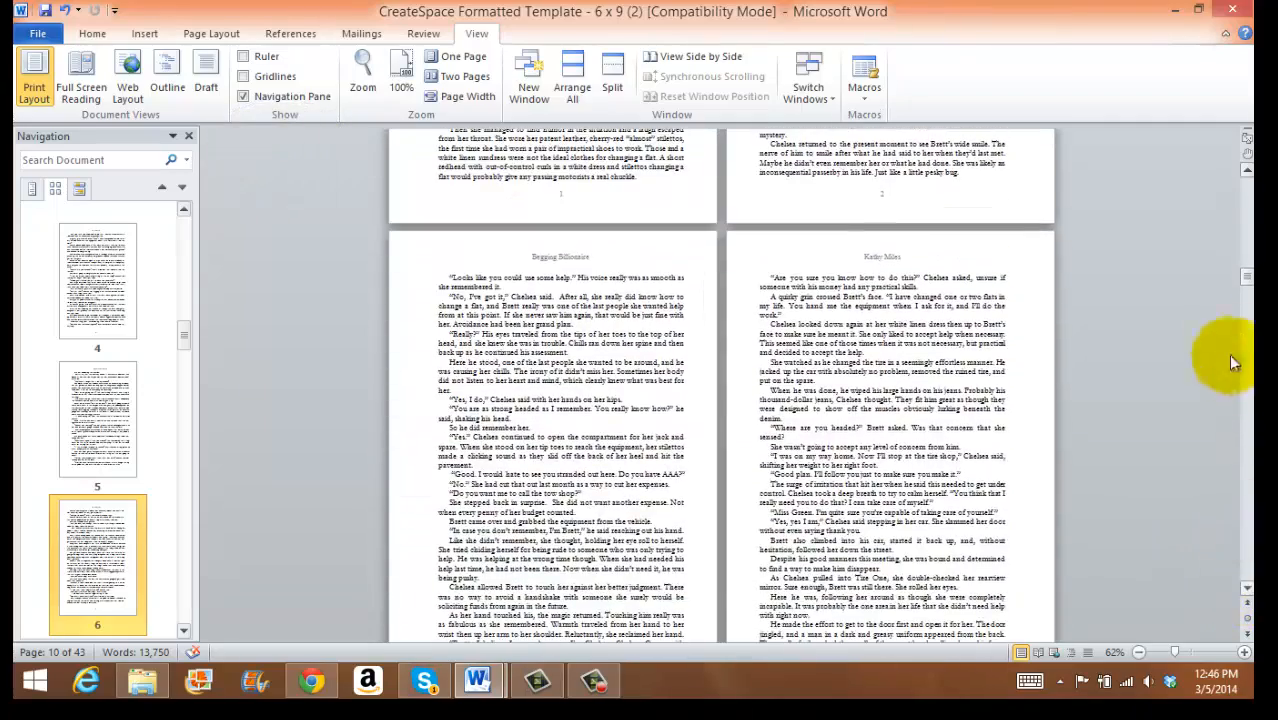
{"action": "left_click_drag", "start_coordinate": [1247, 258], "coordinate": [1247, 180]}
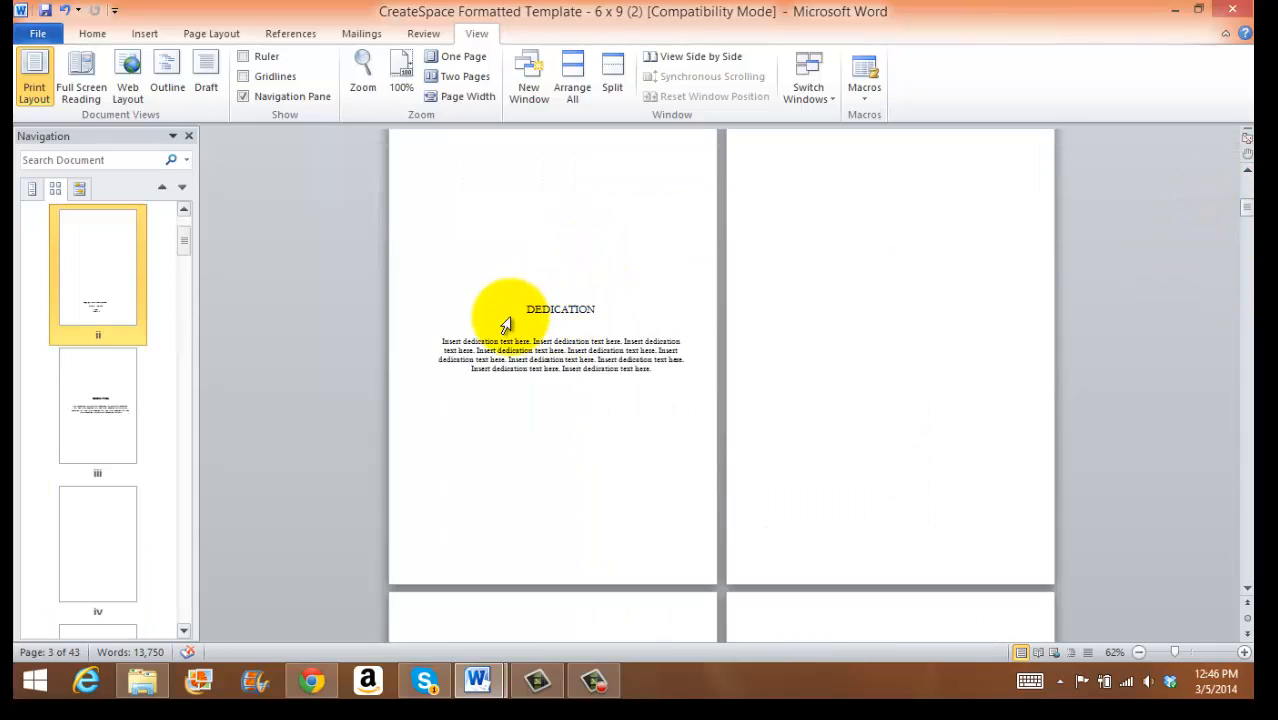
{"action": "left_click", "coordinate": [563, 368]}
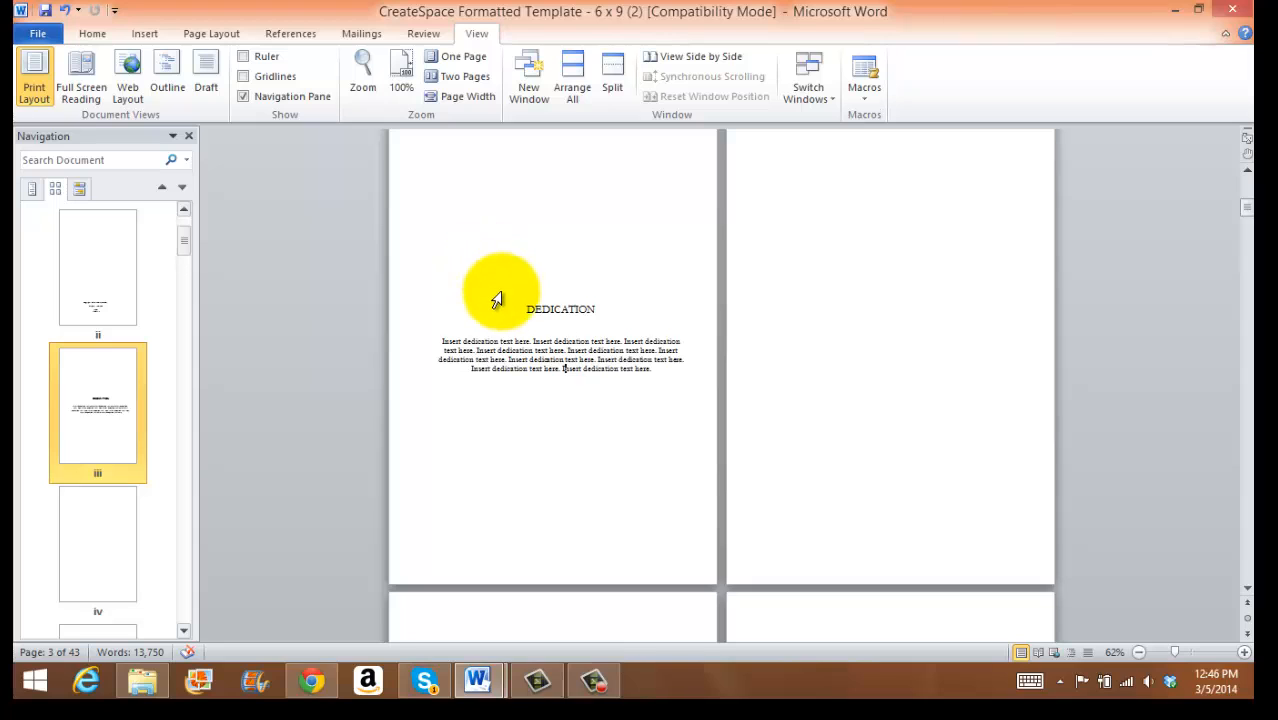
{"action": "left_click_drag", "start_coordinate": [511, 313], "coordinate": [699, 365]}
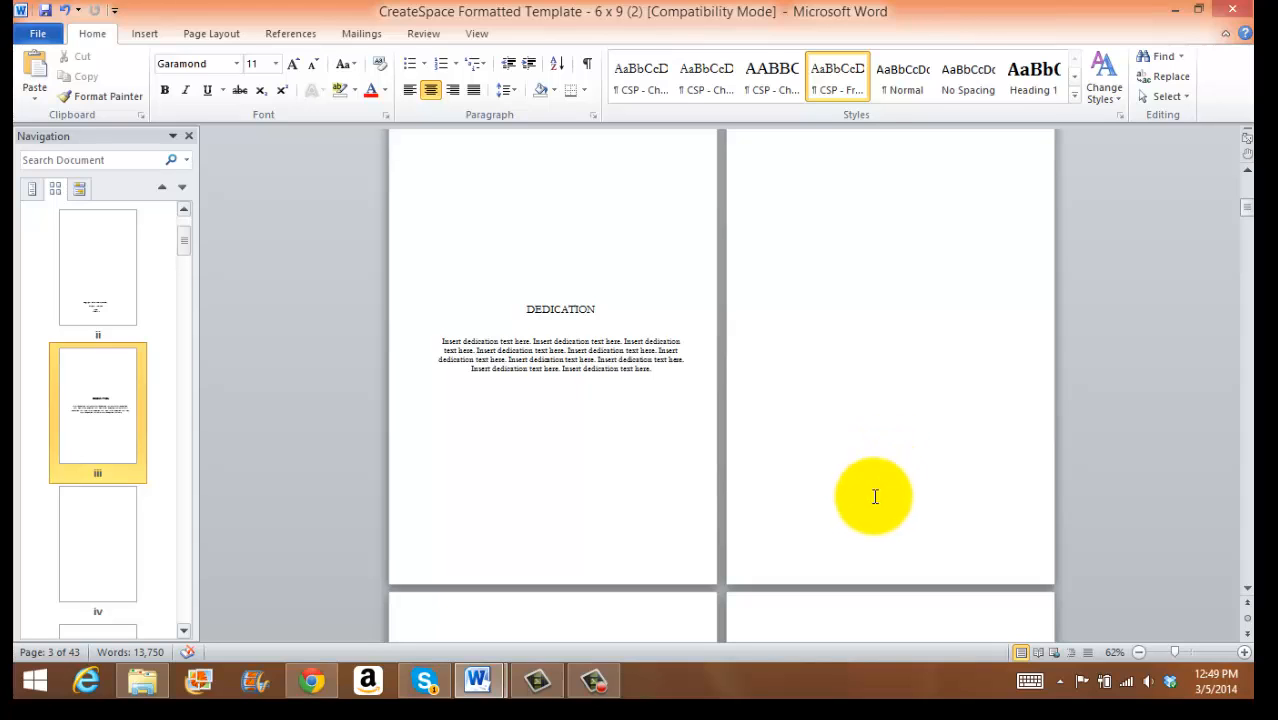
{"action": "left_click_drag", "start_coordinate": [650, 370], "coordinate": [414, 265]}
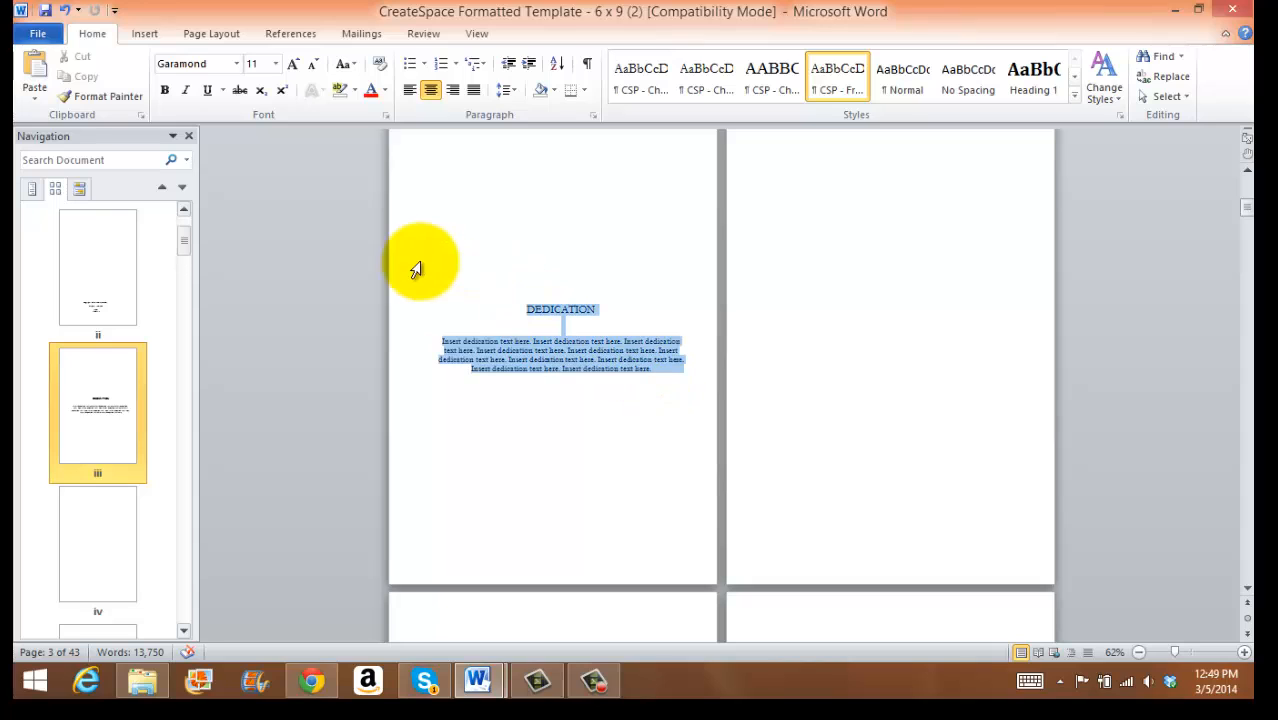
{"action": "key", "text": "Delete"}
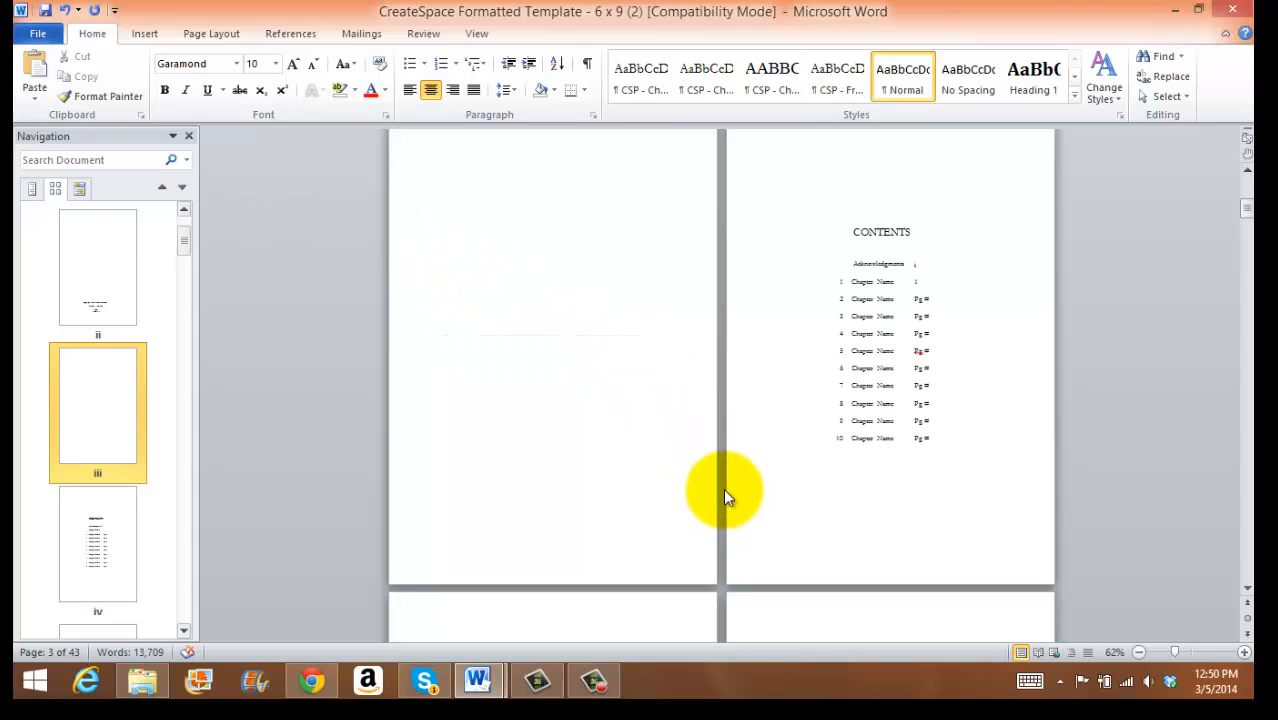
{"action": "scroll", "coordinate": [723, 490], "scroll_direction": "down", "scroll_amount": 3}
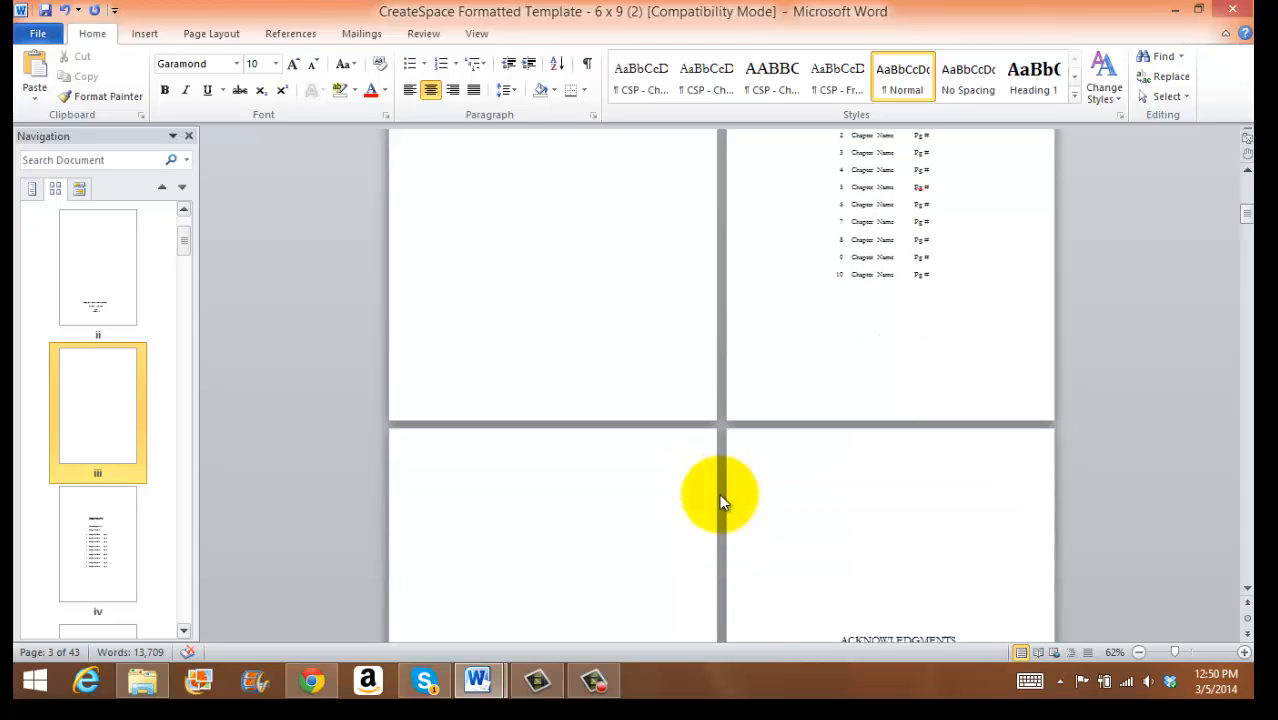
{"action": "scroll", "coordinate": [723, 496], "scroll_direction": "down", "scroll_amount": 5}
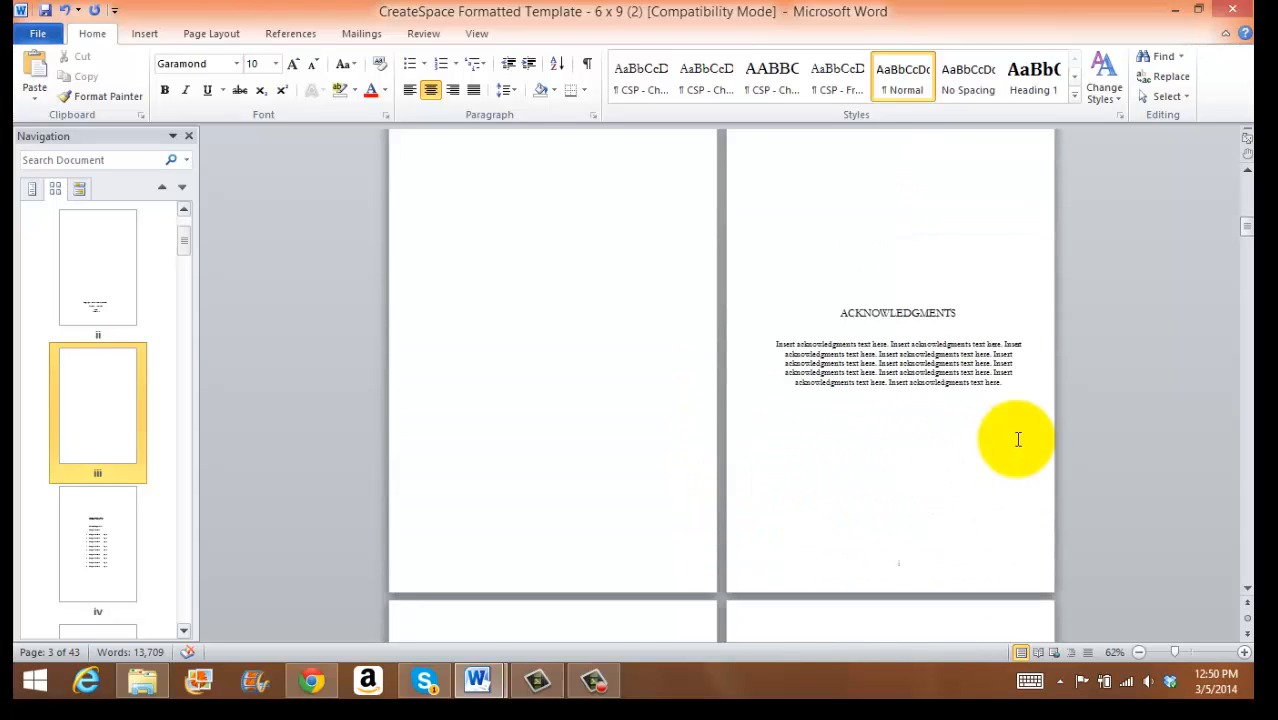
Delete the ACKNOWLEDGMENTS heading and its placeholder text from the front matter.
{"action": "key", "text": "Delete"}
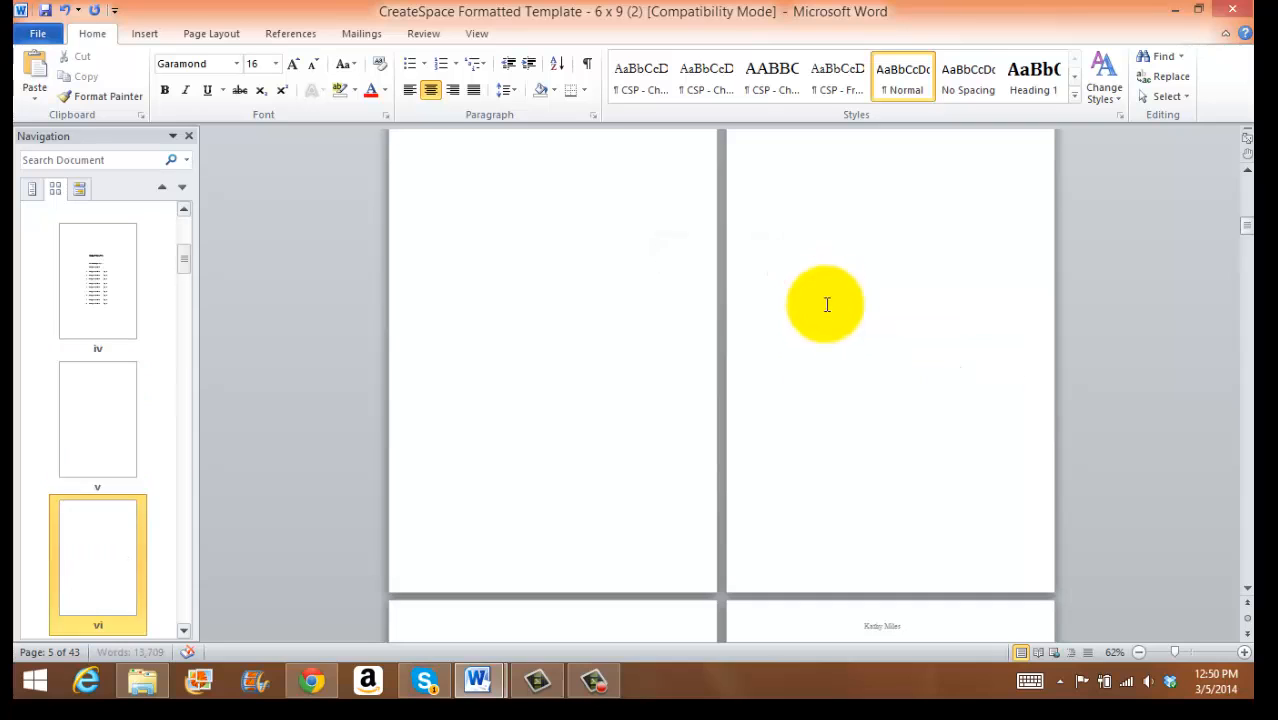
{"action": "scroll", "coordinate": [918, 382], "scroll_direction": "down", "scroll_amount": 5}
{"action": "scroll", "coordinate": [942, 385], "scroll_direction": "up", "scroll_amount": 10}
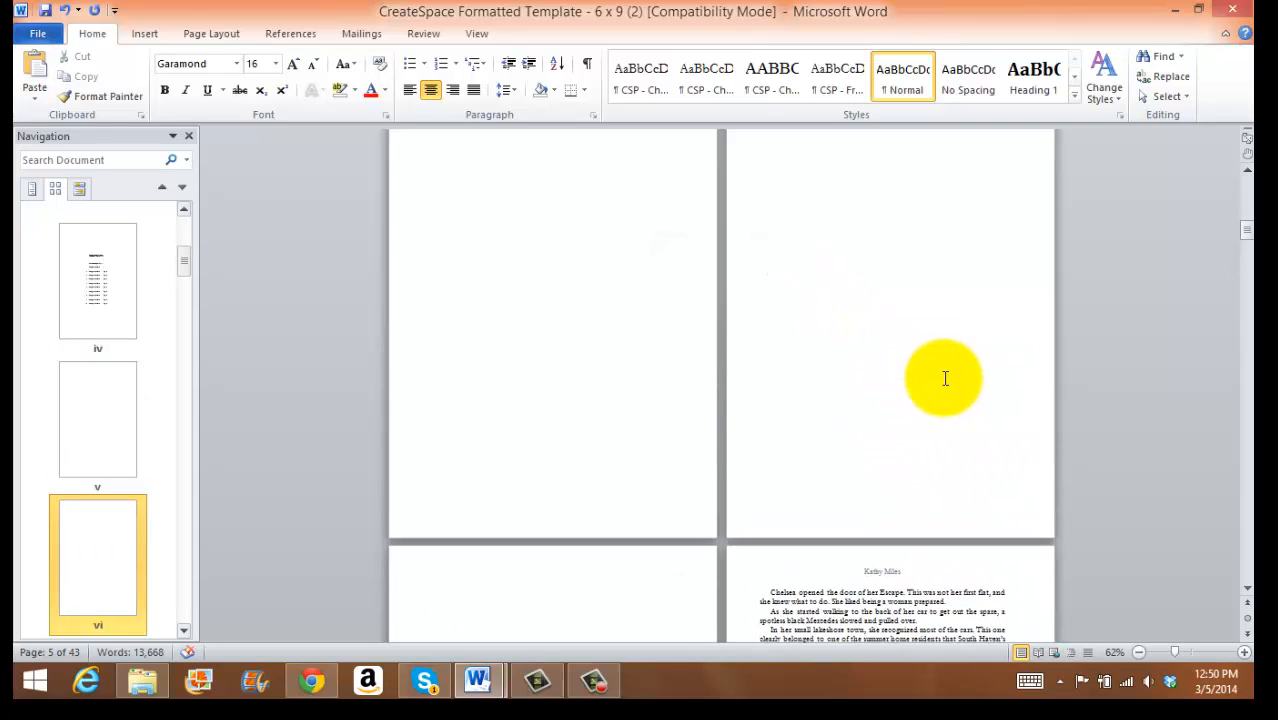
{"action": "scroll", "coordinate": [963, 372], "scroll_direction": "up", "scroll_amount": 3}
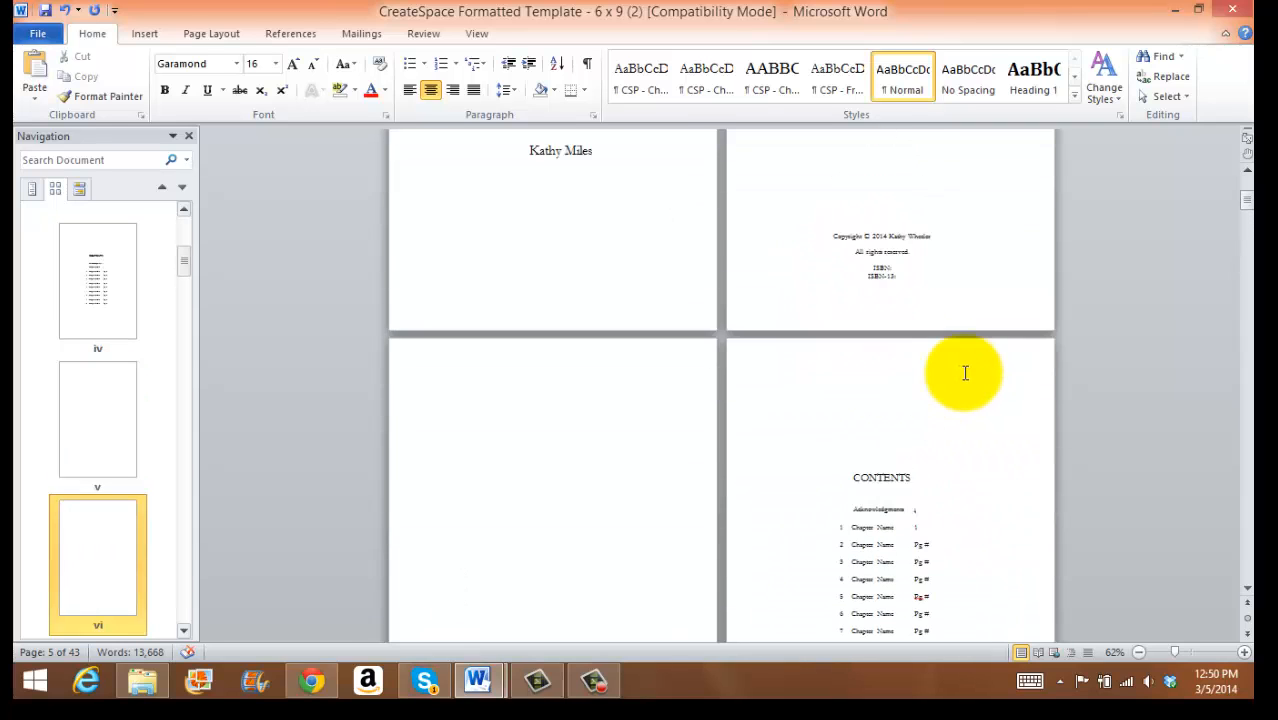
Show formatting marks and delete the next-page section breaks on the two blank pages before chapter 1.
{"action": "scroll", "coordinate": [967, 373], "scroll_direction": "down", "scroll_amount": 5}
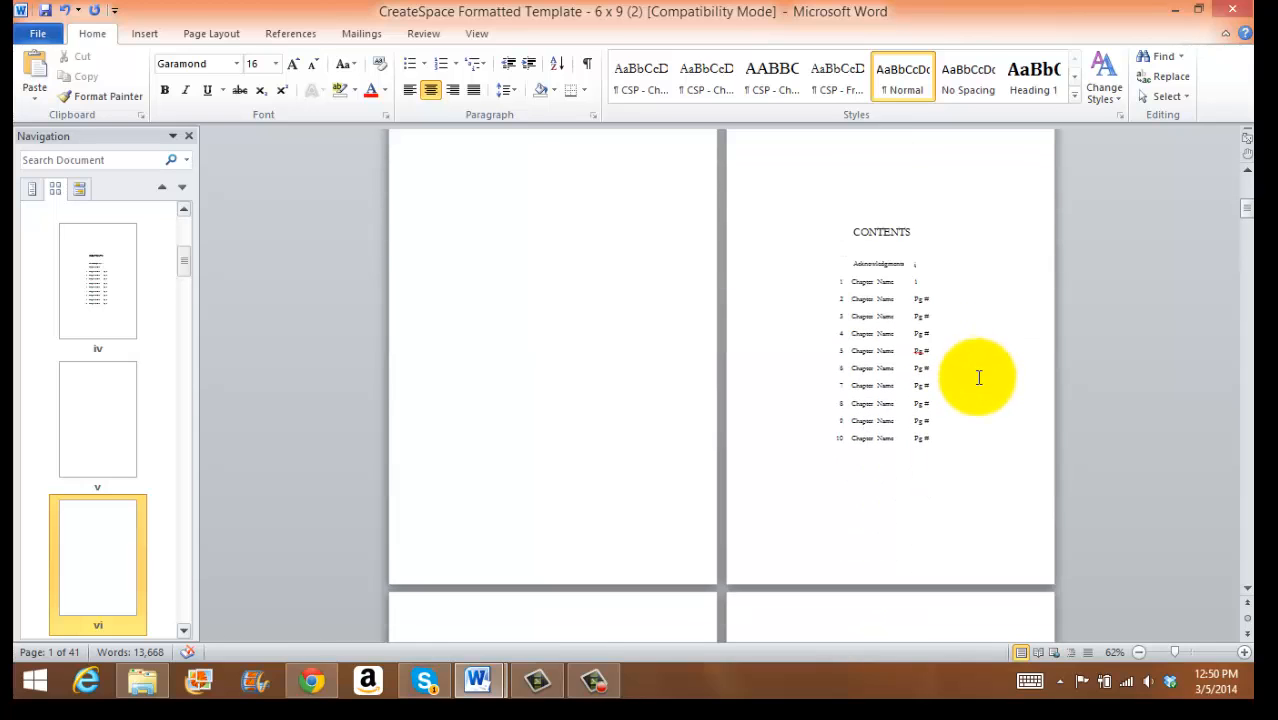
{"action": "scroll", "coordinate": [975, 365], "scroll_direction": "down", "scroll_amount": 2}
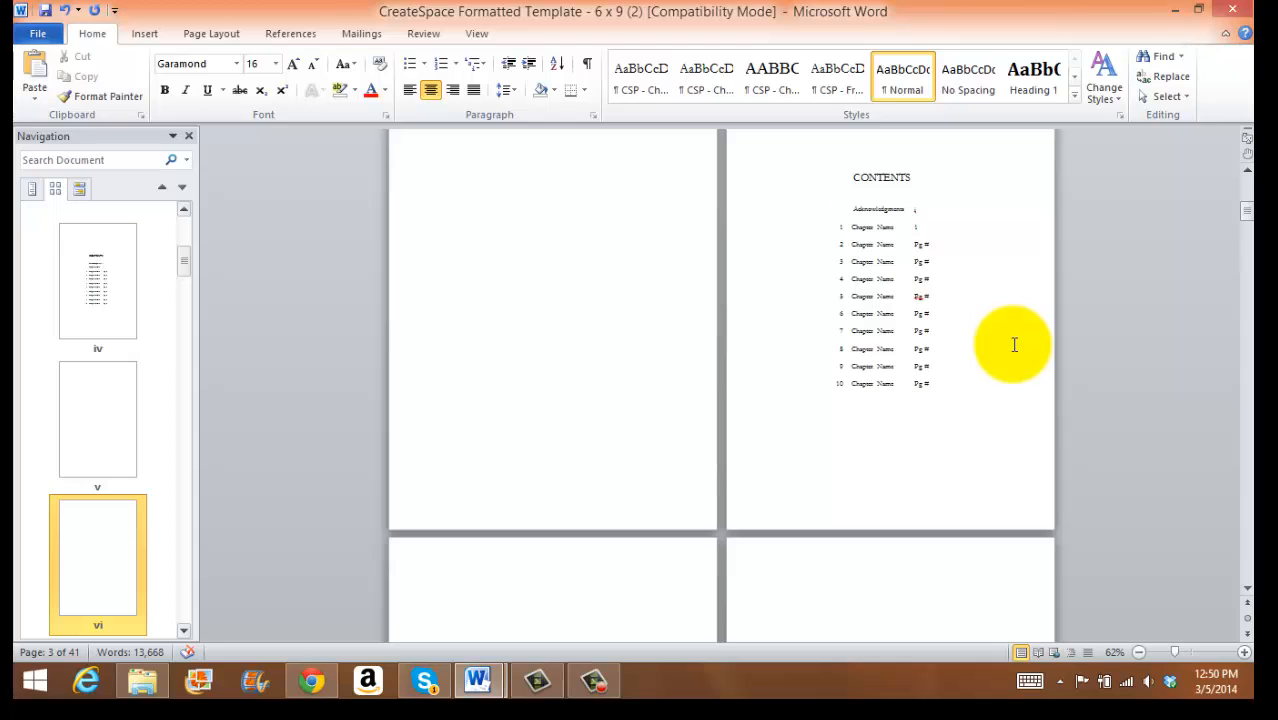
{"action": "scroll", "coordinate": [1013, 344], "scroll_direction": "down", "scroll_amount": 8}
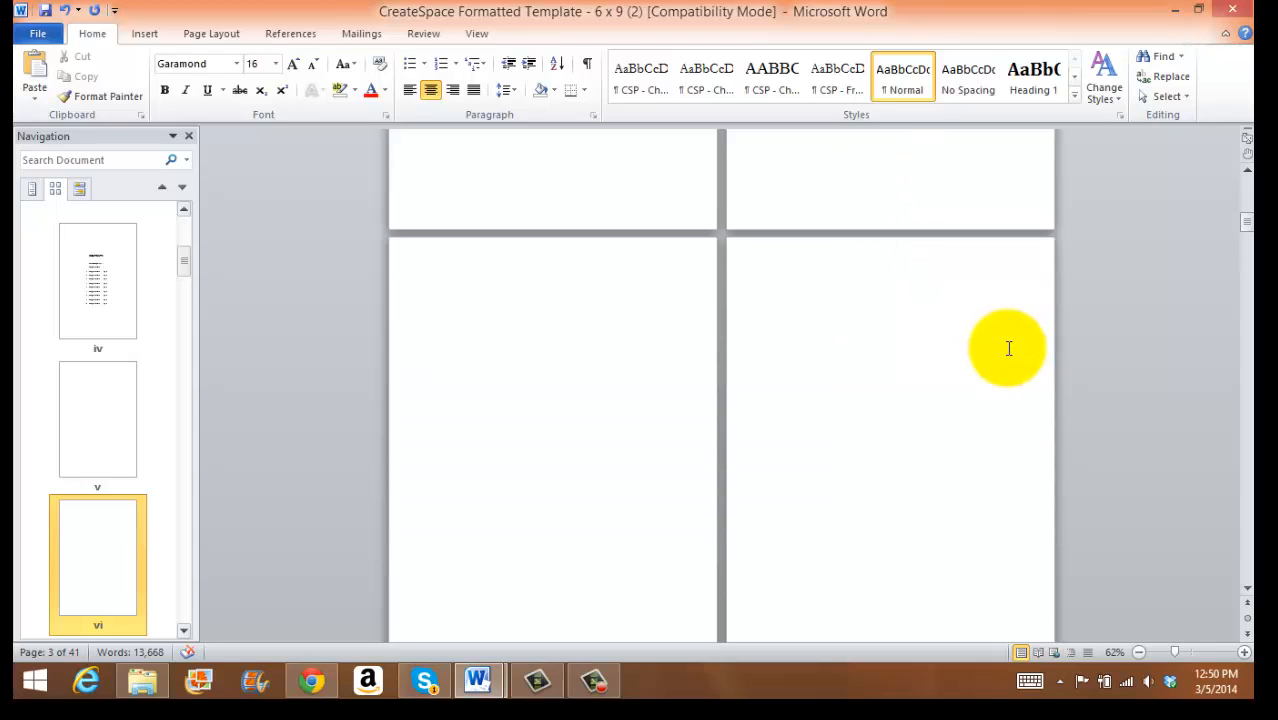
{"action": "scroll", "coordinate": [1005, 350], "scroll_direction": "down", "scroll_amount": 2}
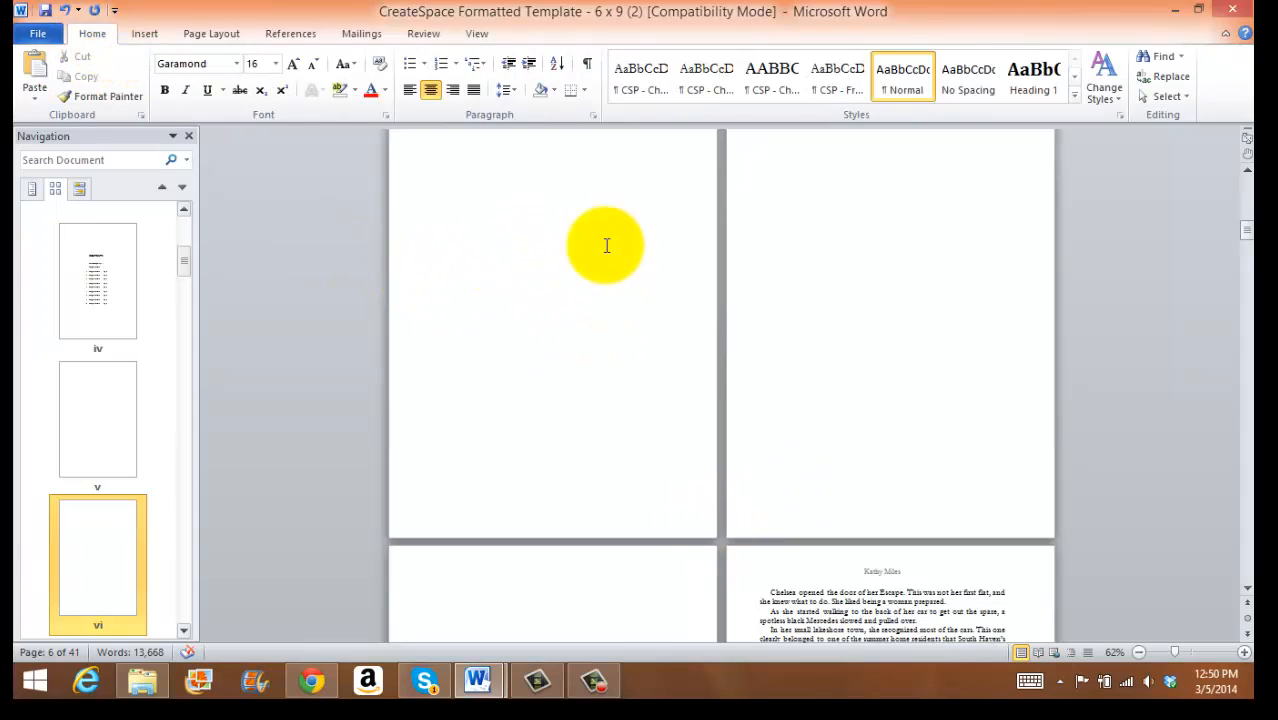
{"action": "left_click", "coordinate": [590, 67]}
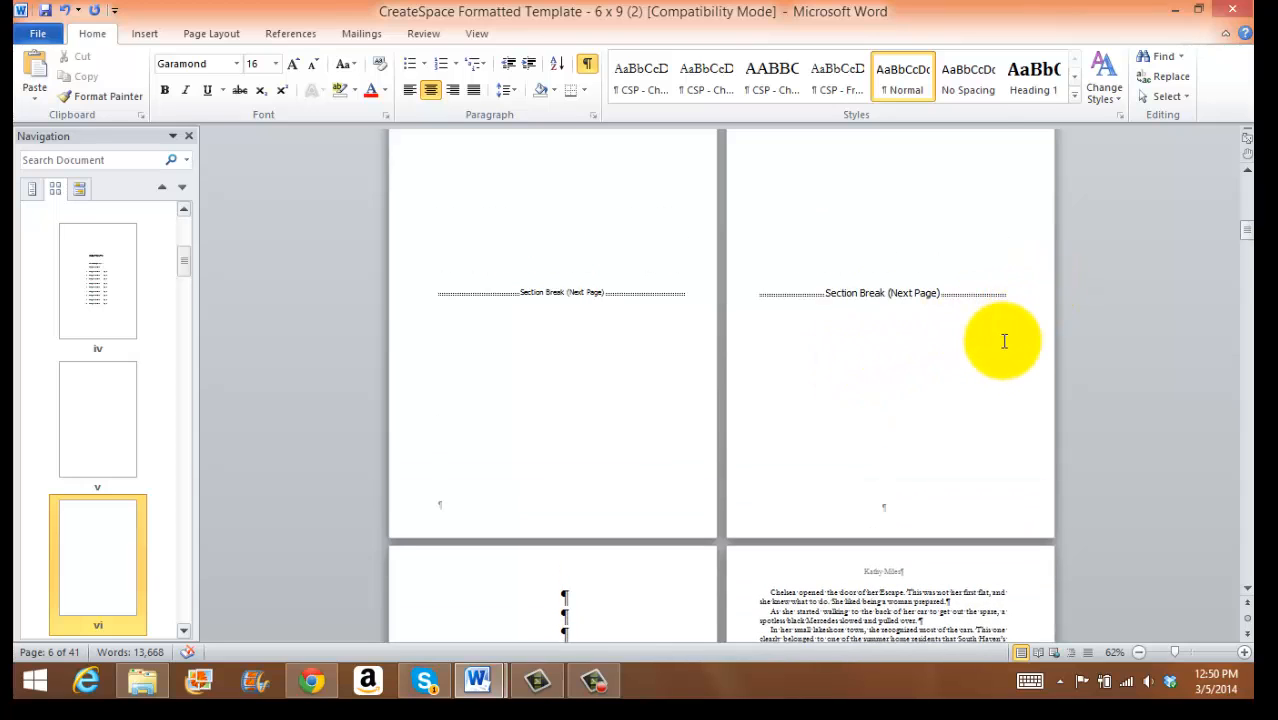
{"action": "key", "text": "Down"}
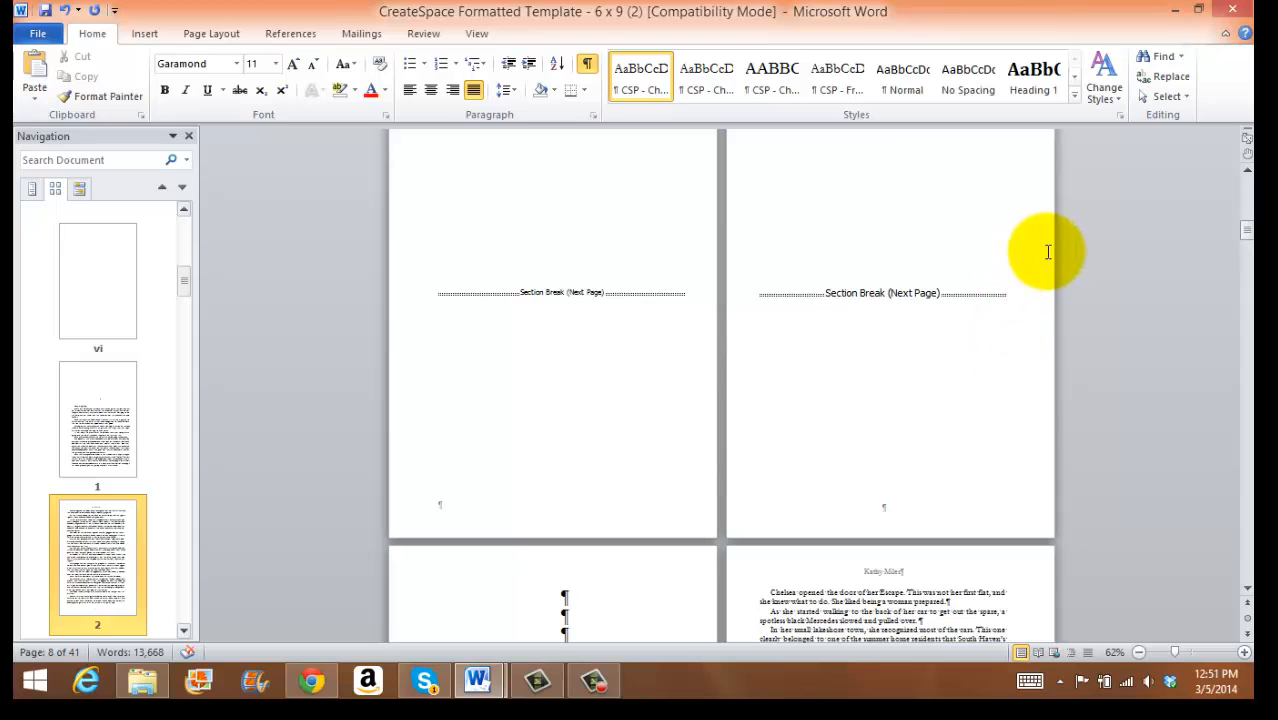
{"action": "left_click", "coordinate": [955, 294]}
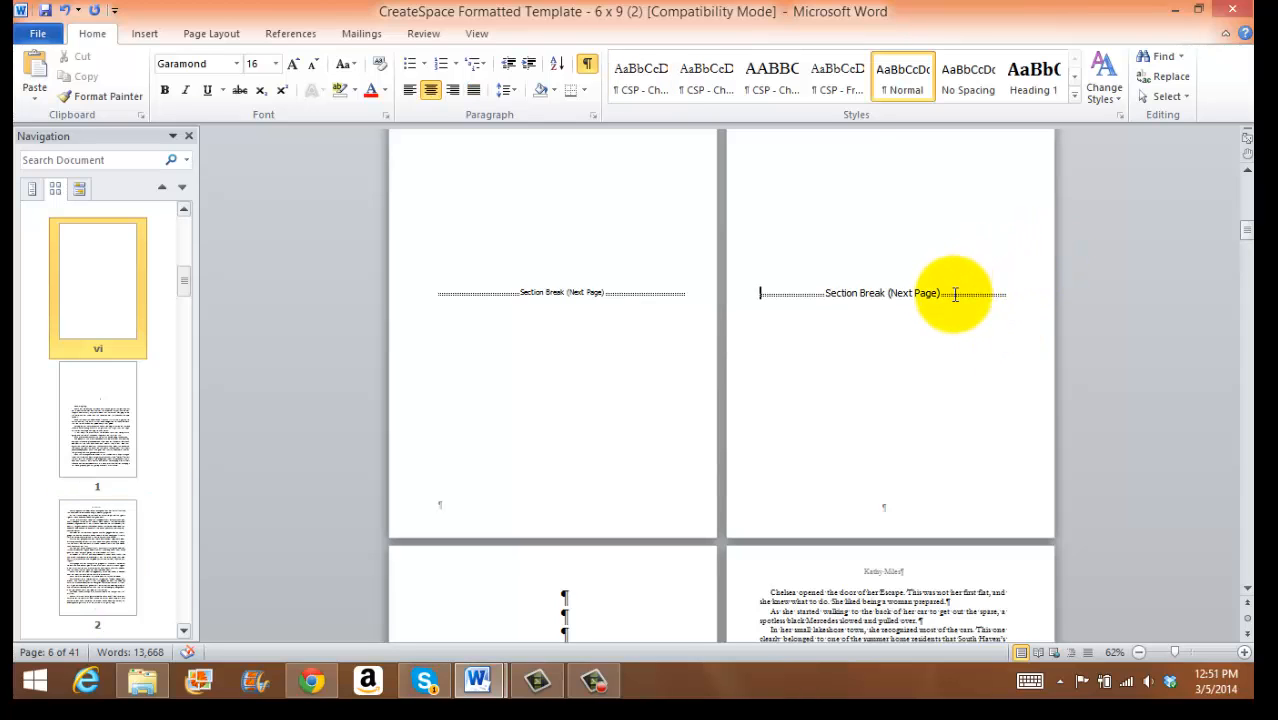
{"action": "key", "text": "Delete"}
{"action": "left_click", "coordinate": [514, 350]}
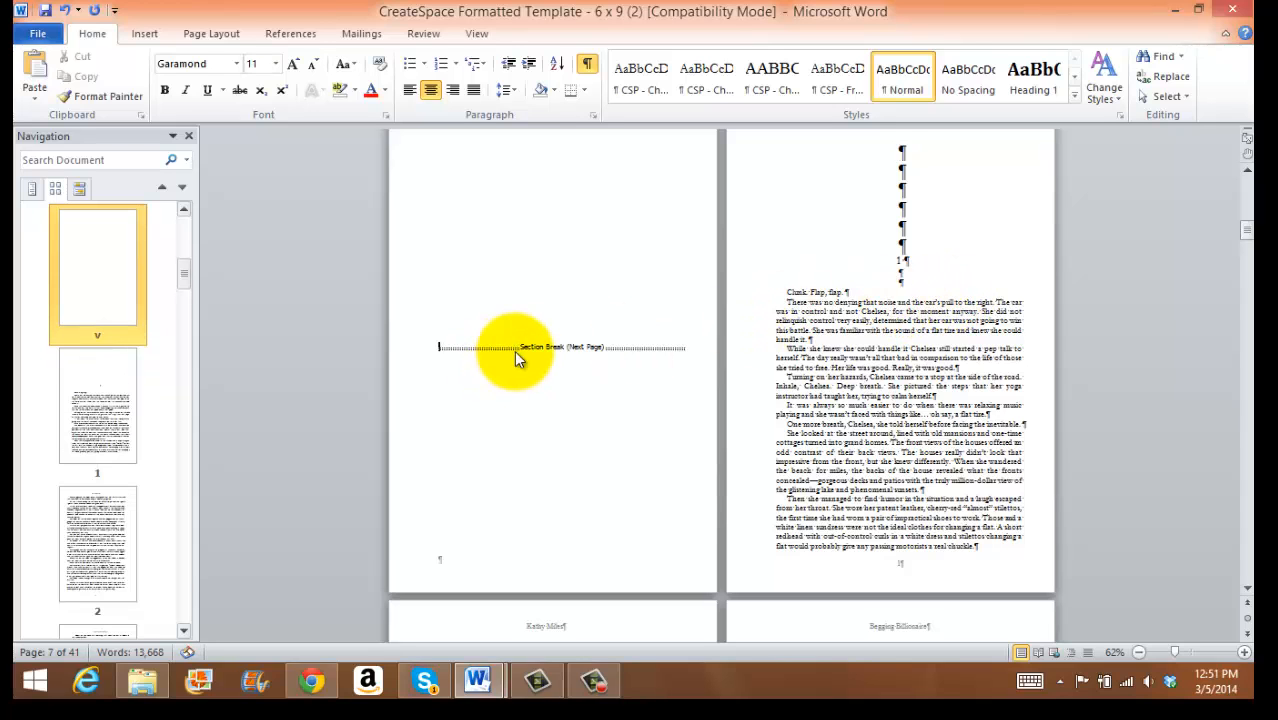
{"action": "key", "text": "Delete"}
Check the page sequence of the front matter from the title page through the contents page to the start of chapter 1.
{"action": "scroll", "coordinate": [600, 365], "scroll_direction": "up", "scroll_amount": 2}
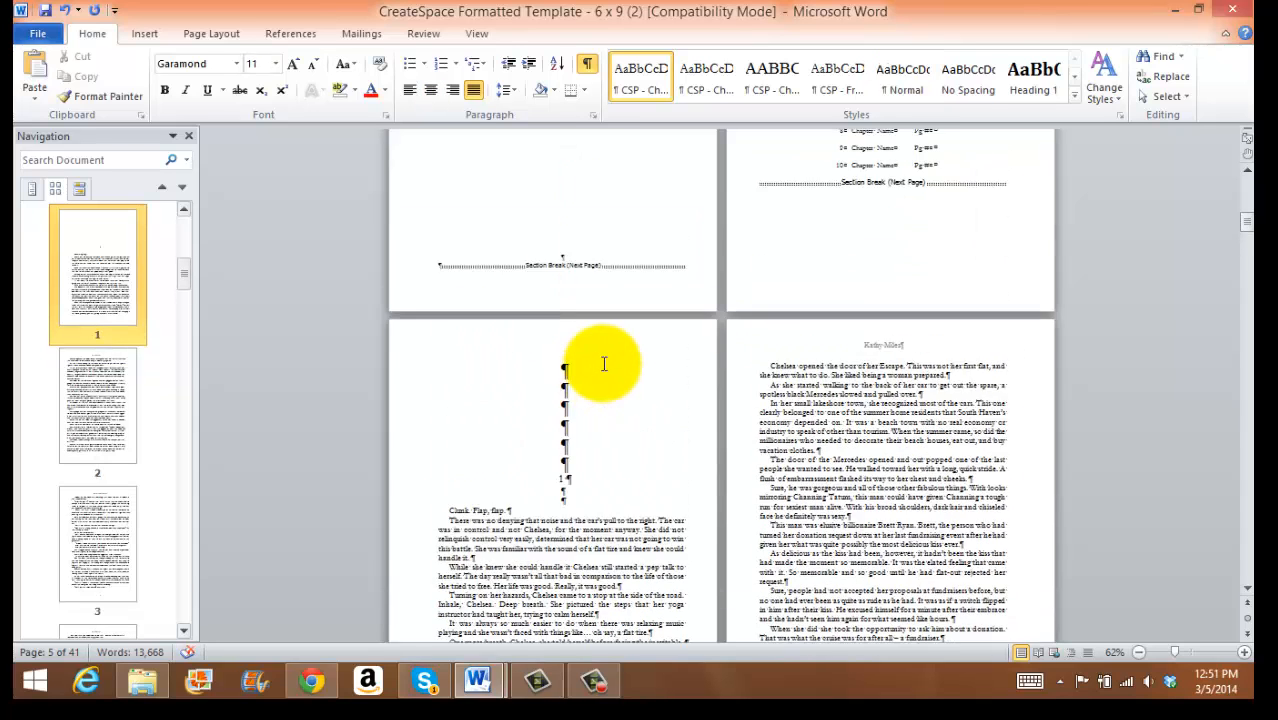
{"action": "scroll", "coordinate": [615, 360], "scroll_direction": "up", "scroll_amount": 3}
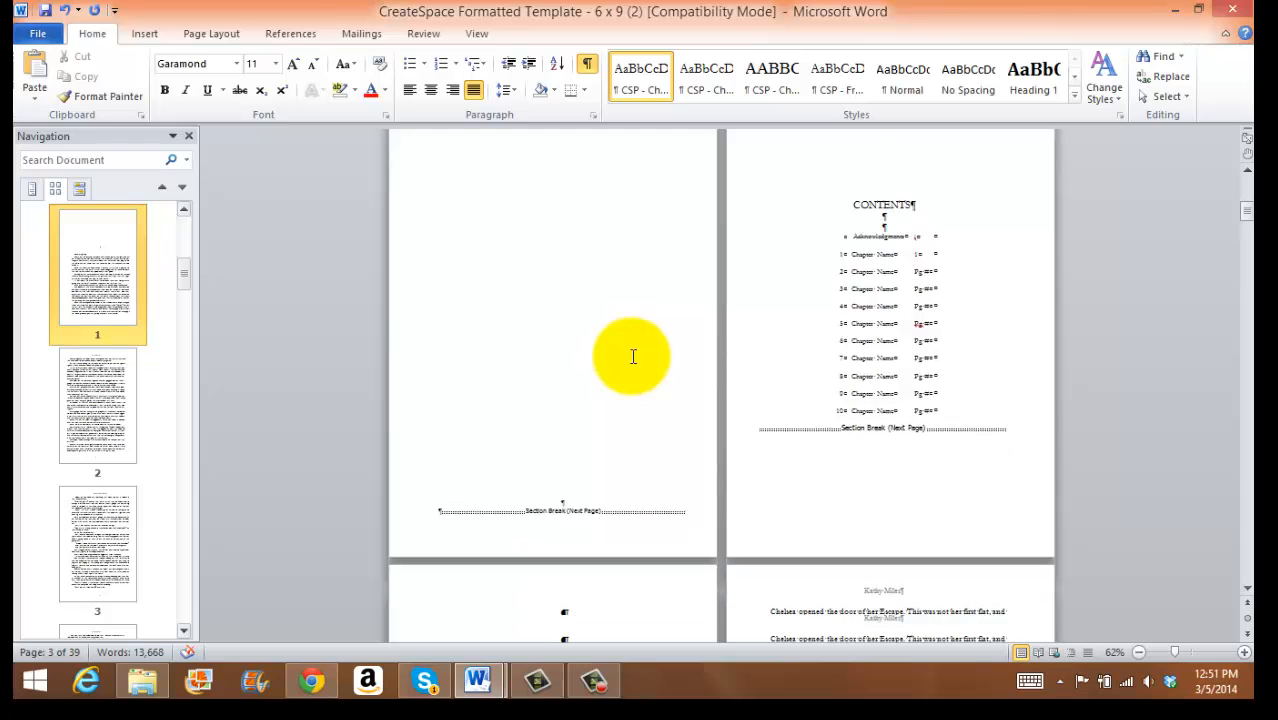
{"action": "scroll", "coordinate": [633, 356], "scroll_direction": "down", "scroll_amount": 5}
{"action": "scroll", "coordinate": [645, 365], "scroll_direction": "up", "scroll_amount": 3}
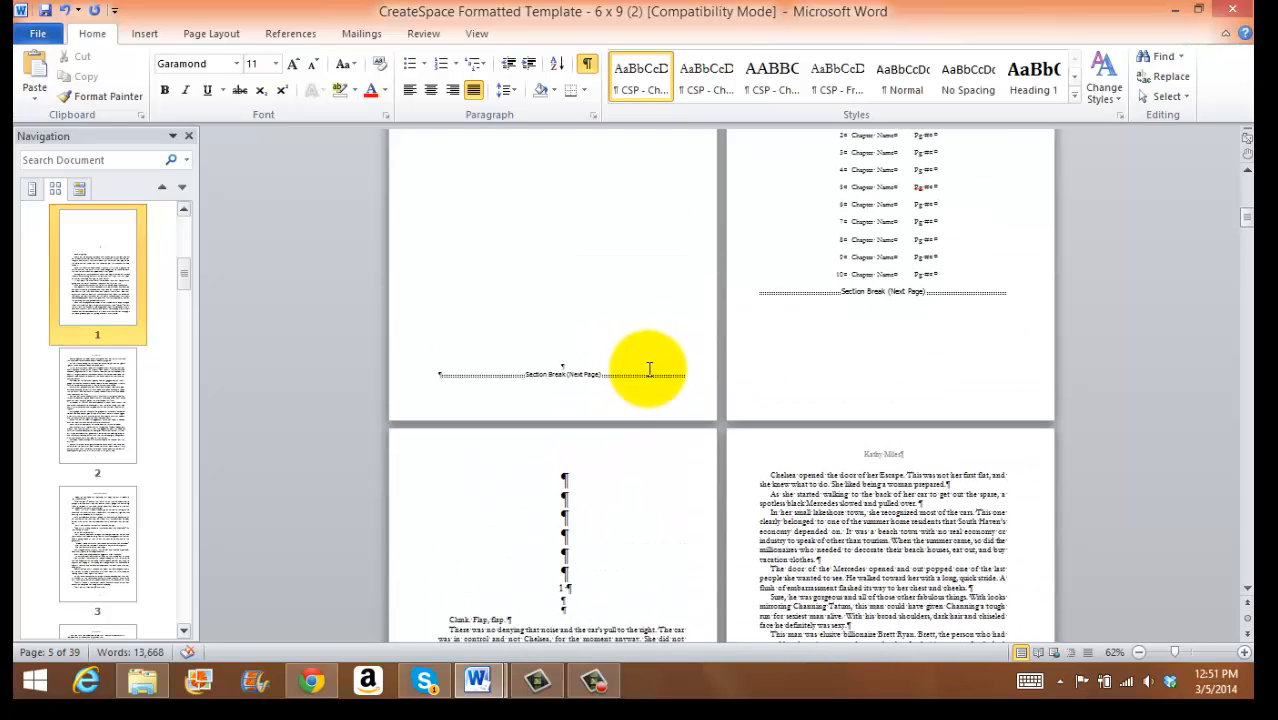
{"action": "scroll", "coordinate": [649, 370], "scroll_direction": "up", "scroll_amount": 6}
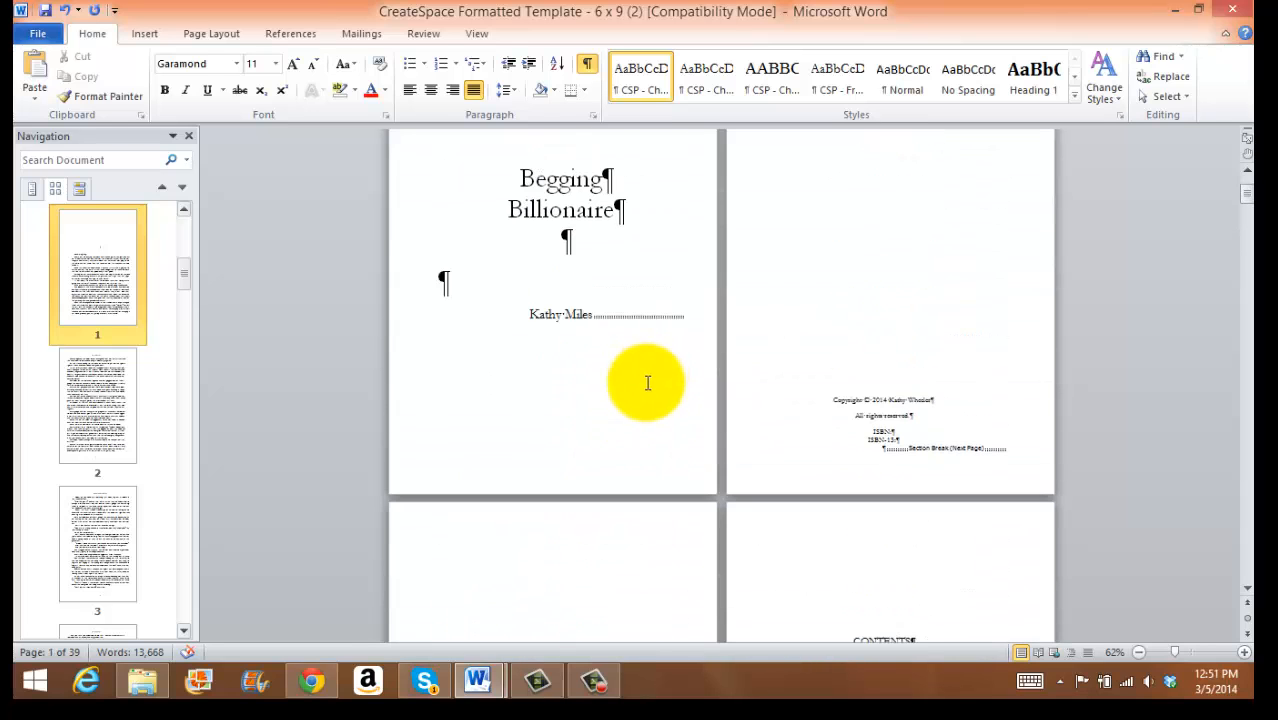
{"action": "scroll", "coordinate": [647, 383], "scroll_direction": "down", "scroll_amount": 3}
{"action": "scroll", "coordinate": [653, 374], "scroll_direction": "up", "scroll_amount": 2}
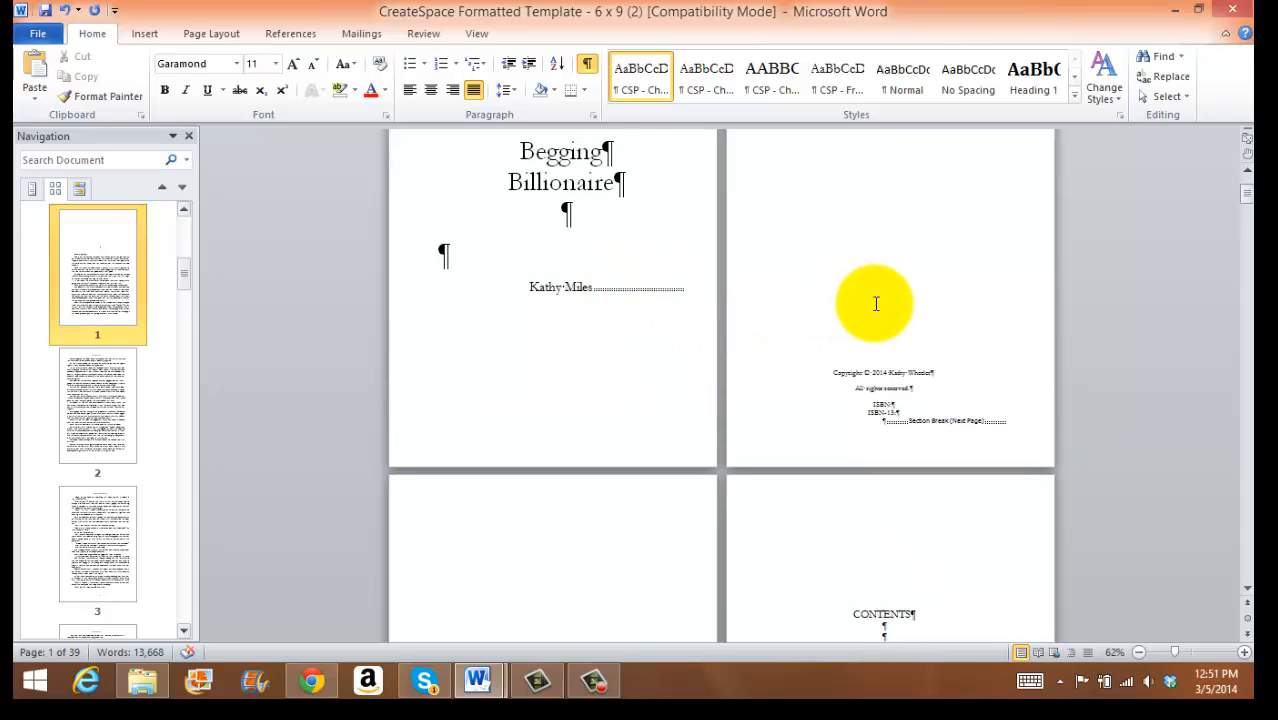
{"action": "scroll", "coordinate": [651, 516], "scroll_direction": "down", "scroll_amount": 3}
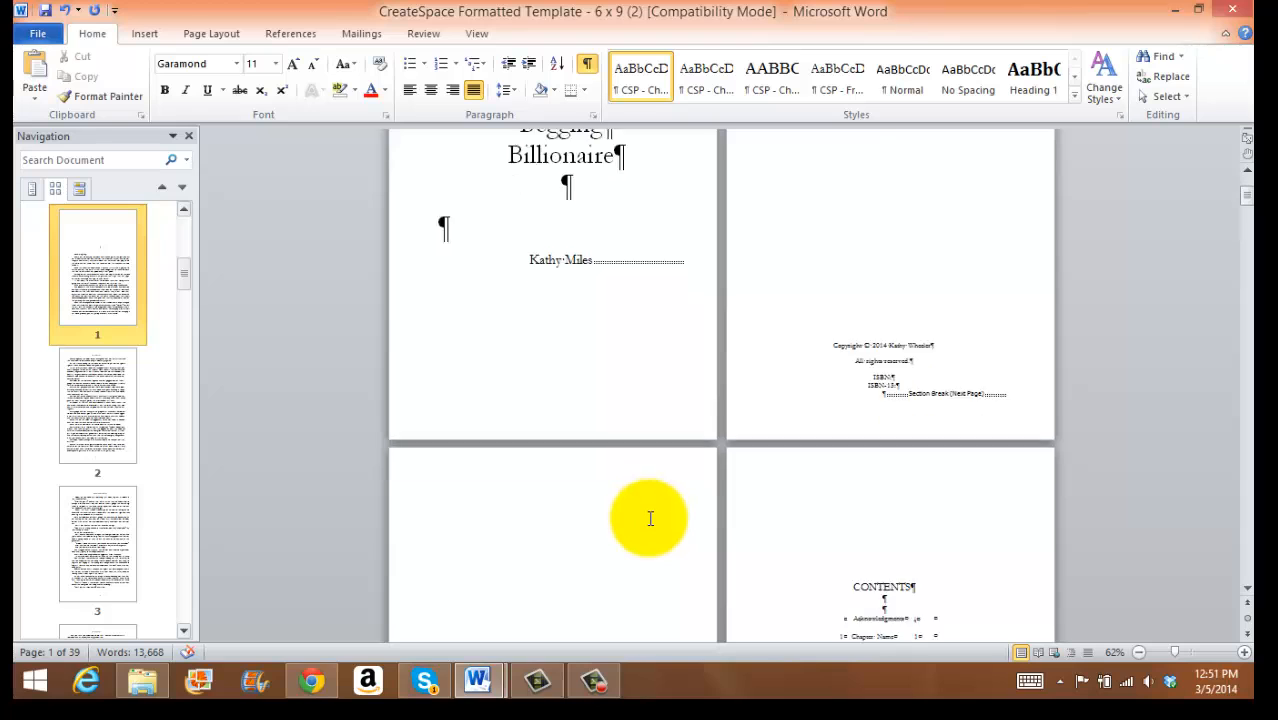
{"action": "scroll", "coordinate": [651, 516], "scroll_direction": "down", "scroll_amount": 6}
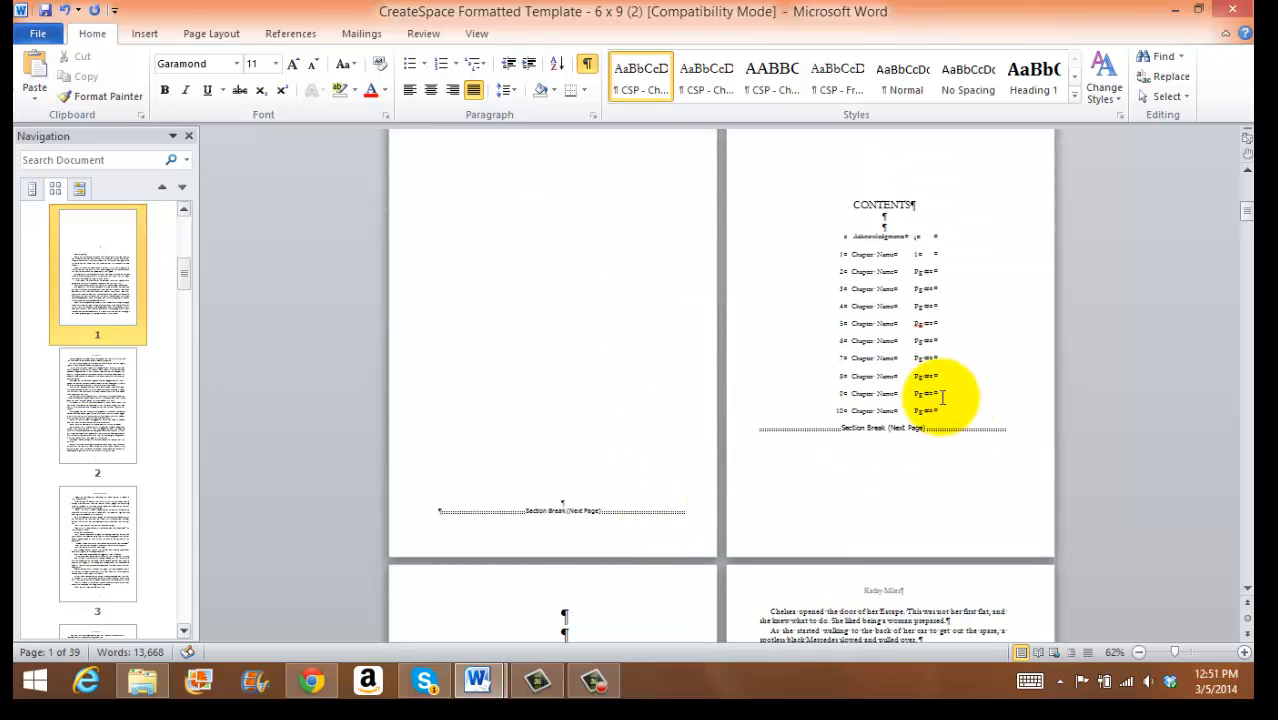
Display the contents page in single-page view and enlarge it to 148% zoom.
{"action": "left_click", "coordinate": [929, 395]}
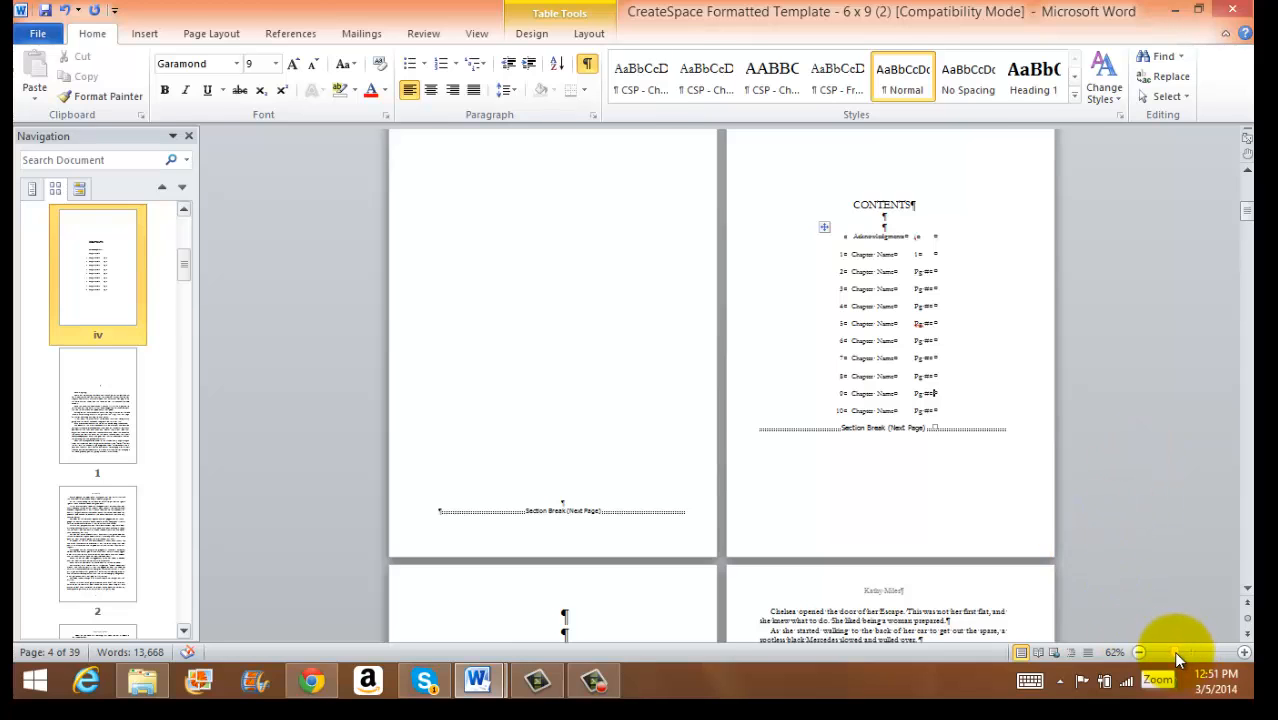
{"action": "left_click", "coordinate": [477, 33]}
{"action": "left_click", "coordinate": [463, 57]}
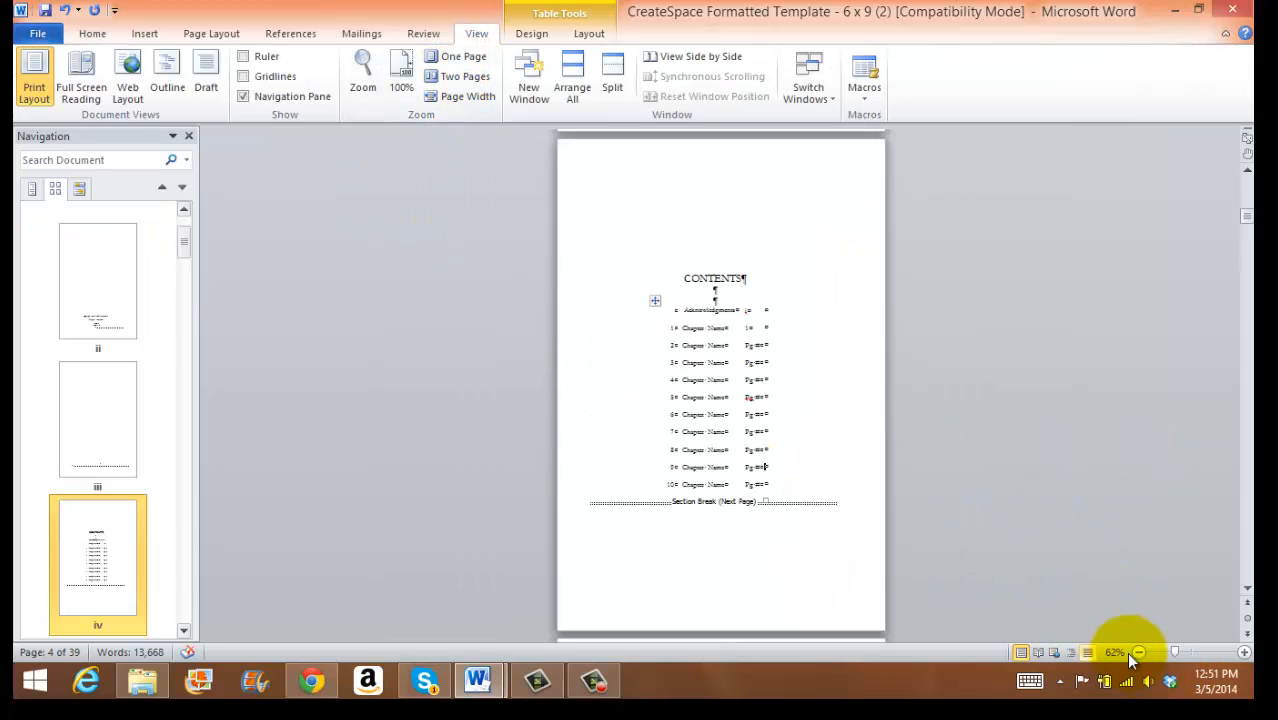
{"action": "left_click_drag", "start_coordinate": [1171, 654], "coordinate": [1188, 651]}
{"action": "left_click", "coordinate": [825, 338]}
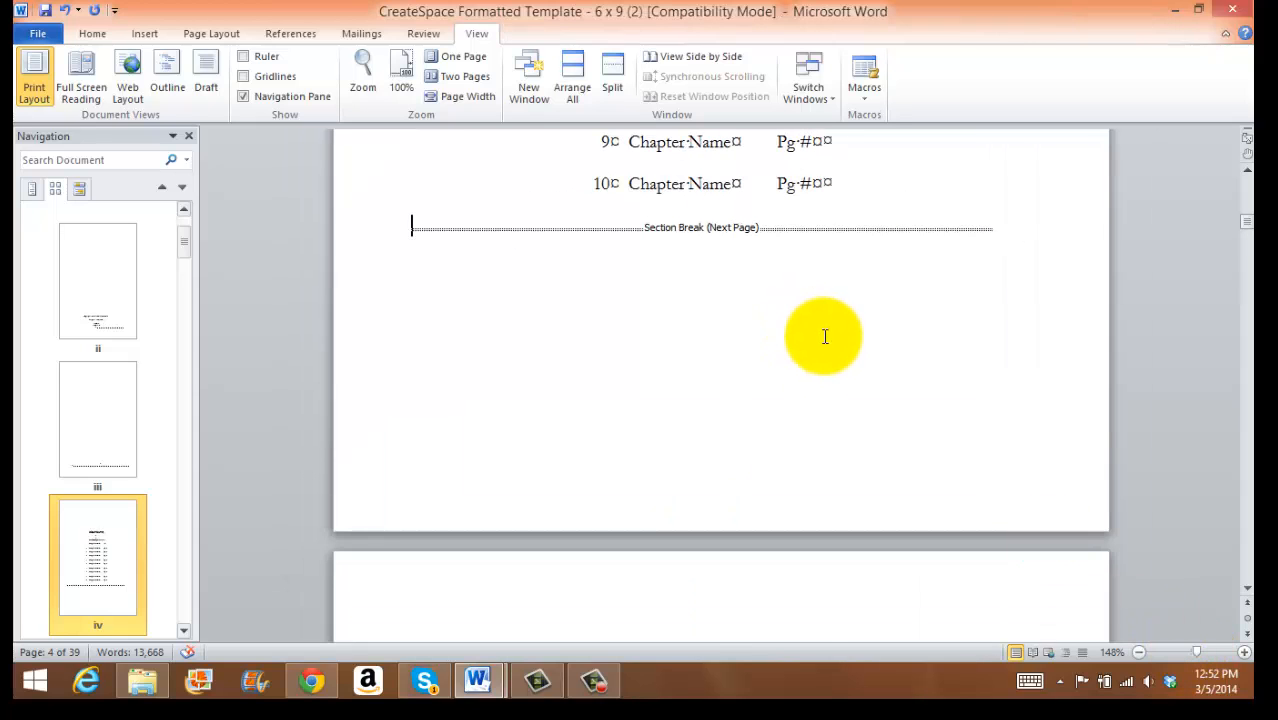
{"action": "scroll", "coordinate": [826, 335], "scroll_direction": "up", "scroll_amount": 3}
{"action": "scroll", "coordinate": [826, 332], "scroll_direction": "up", "scroll_amount": 4}
{"action": "scroll", "coordinate": [603, 272], "scroll_direction": "down", "scroll_amount": 2}
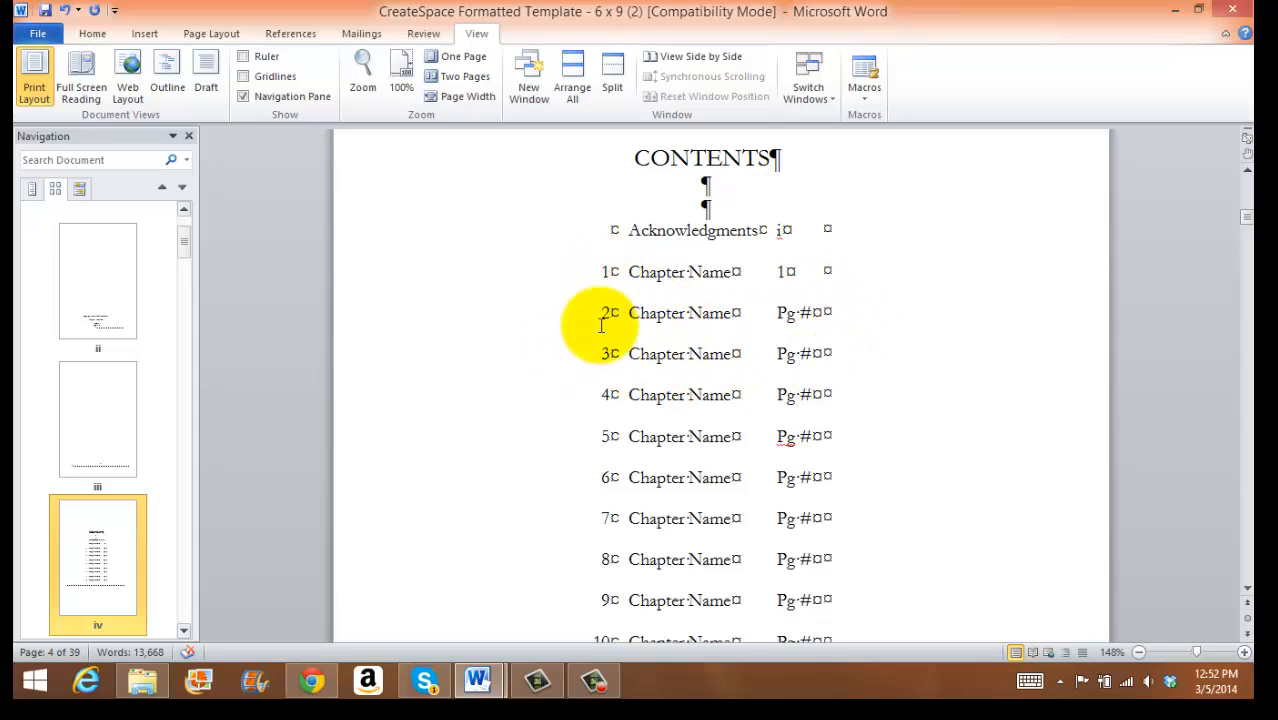
Clear the Acknowledgments entry and its page number from the contents table.
{"action": "left_click", "coordinate": [638, 230]}
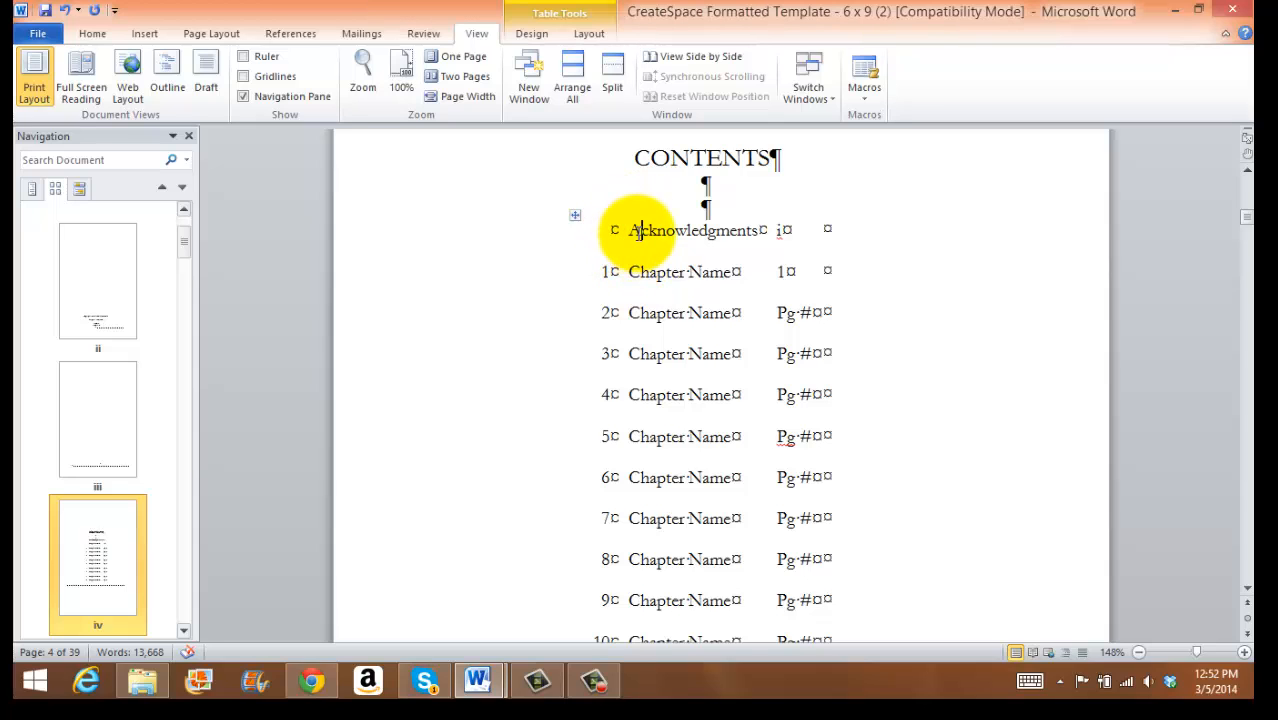
{"action": "right_click", "coordinate": [638, 231]}
{"action": "key", "text": "Escape"}
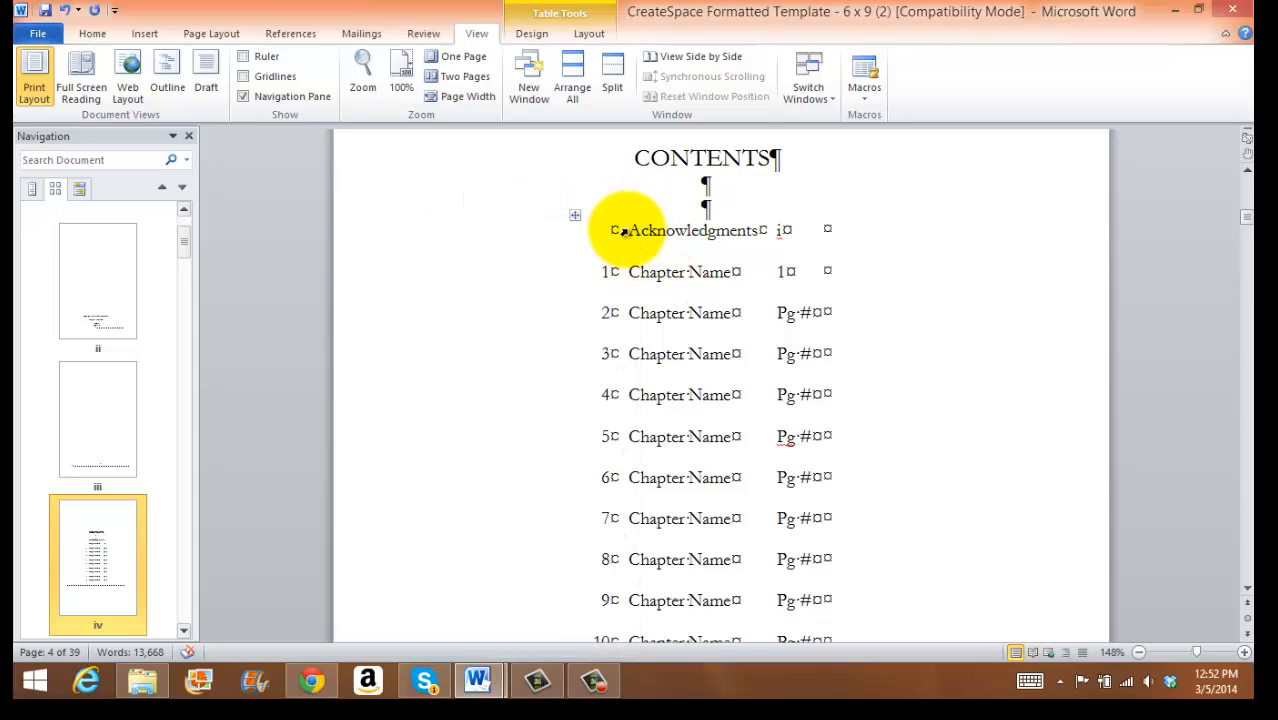
{"action": "left_click_drag", "start_coordinate": [638, 231], "coordinate": [849, 236]}
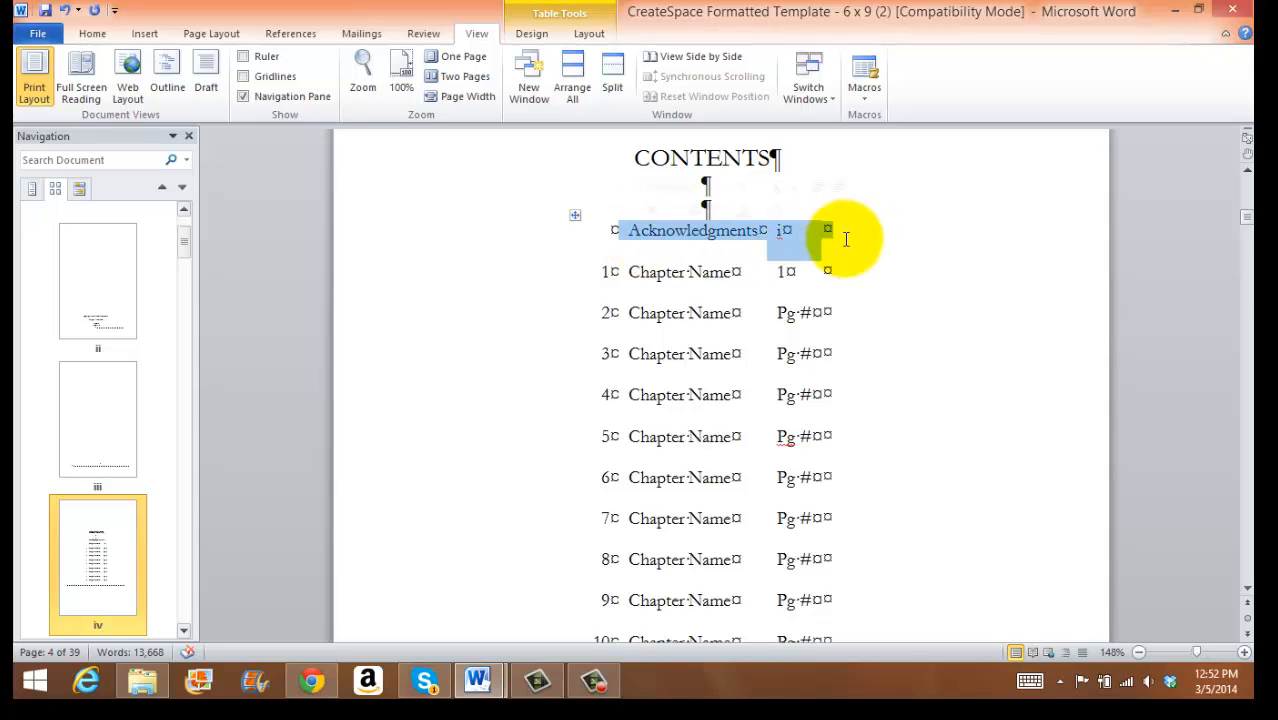
{"action": "key", "text": "Delete"}
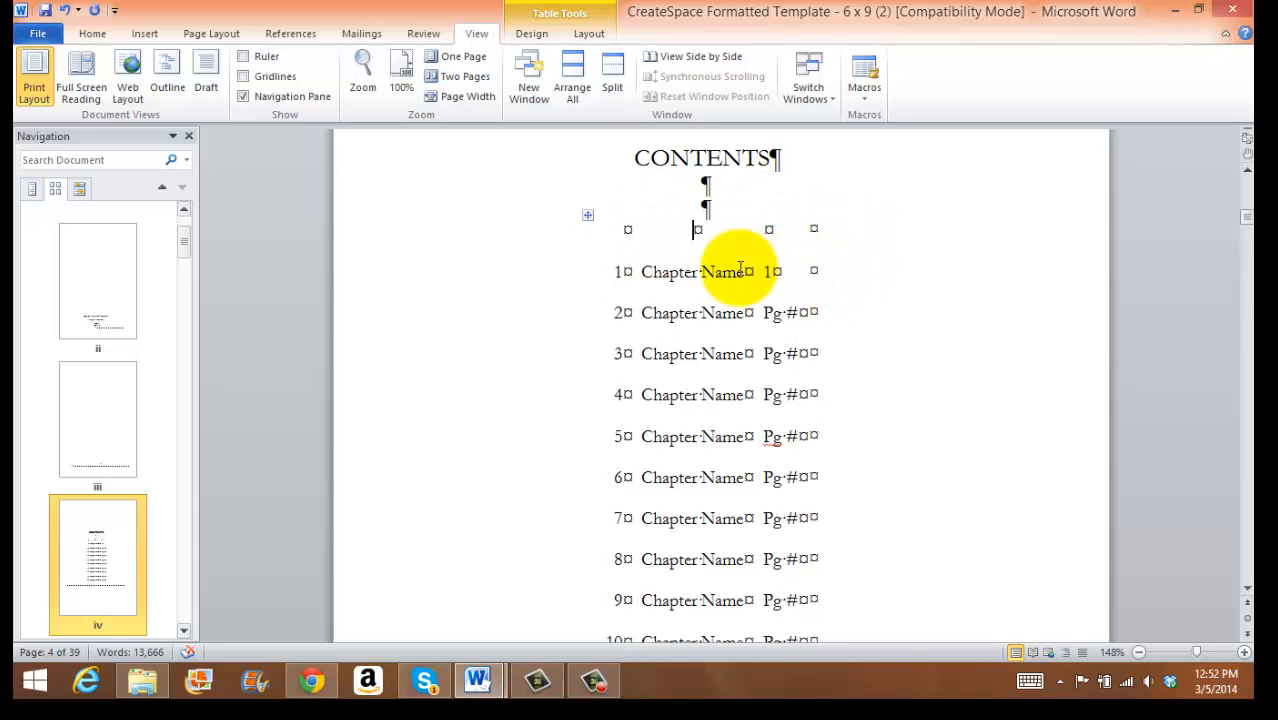
Delete the empty first row of the contents table above chapter 1.
{"action": "left_click_drag", "start_coordinate": [627, 230], "coordinate": [824, 238]}
{"action": "key", "text": "Delete"}
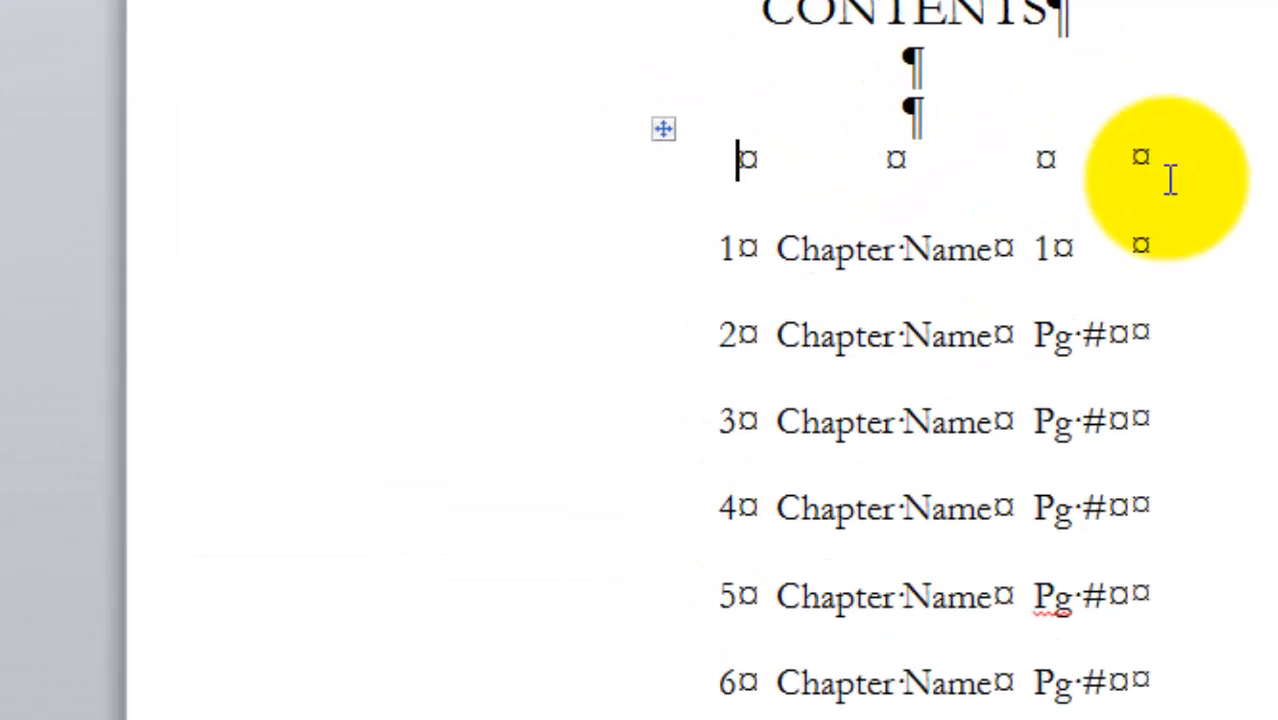
{"action": "left_click_drag", "start_coordinate": [979, 213], "coordinate": [746, 206]}
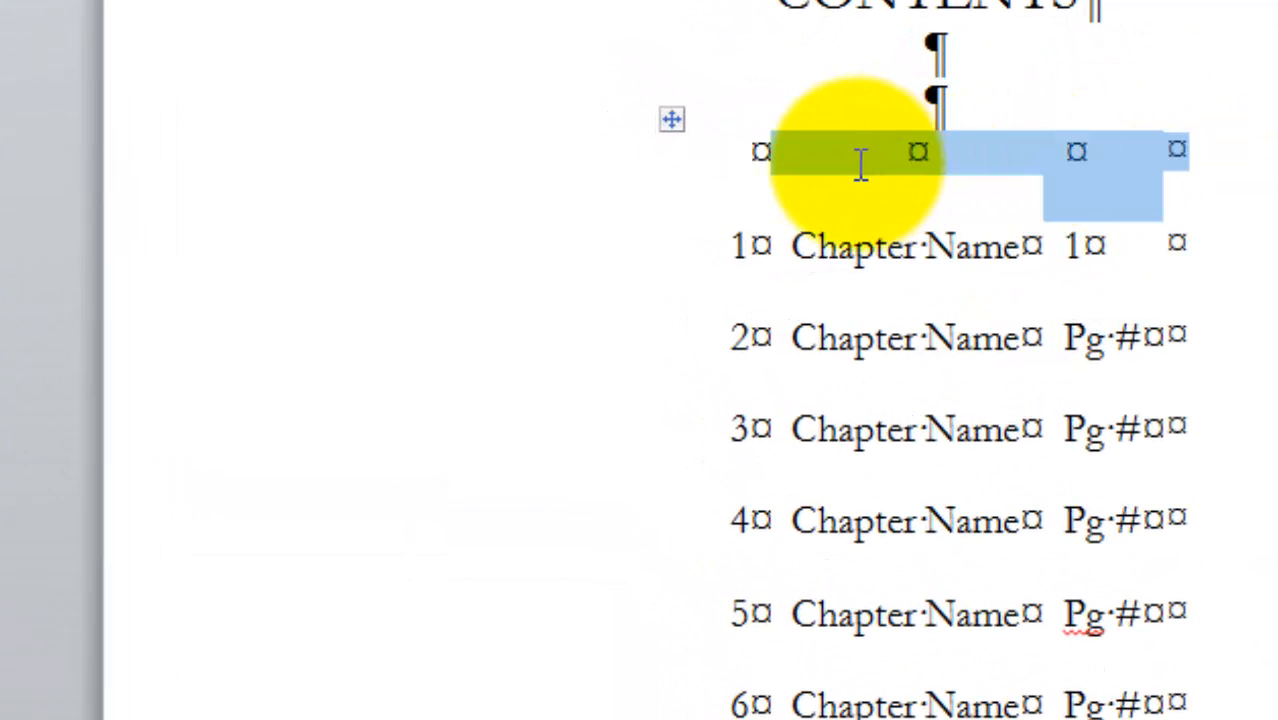
{"action": "right_click", "coordinate": [762, 153]}
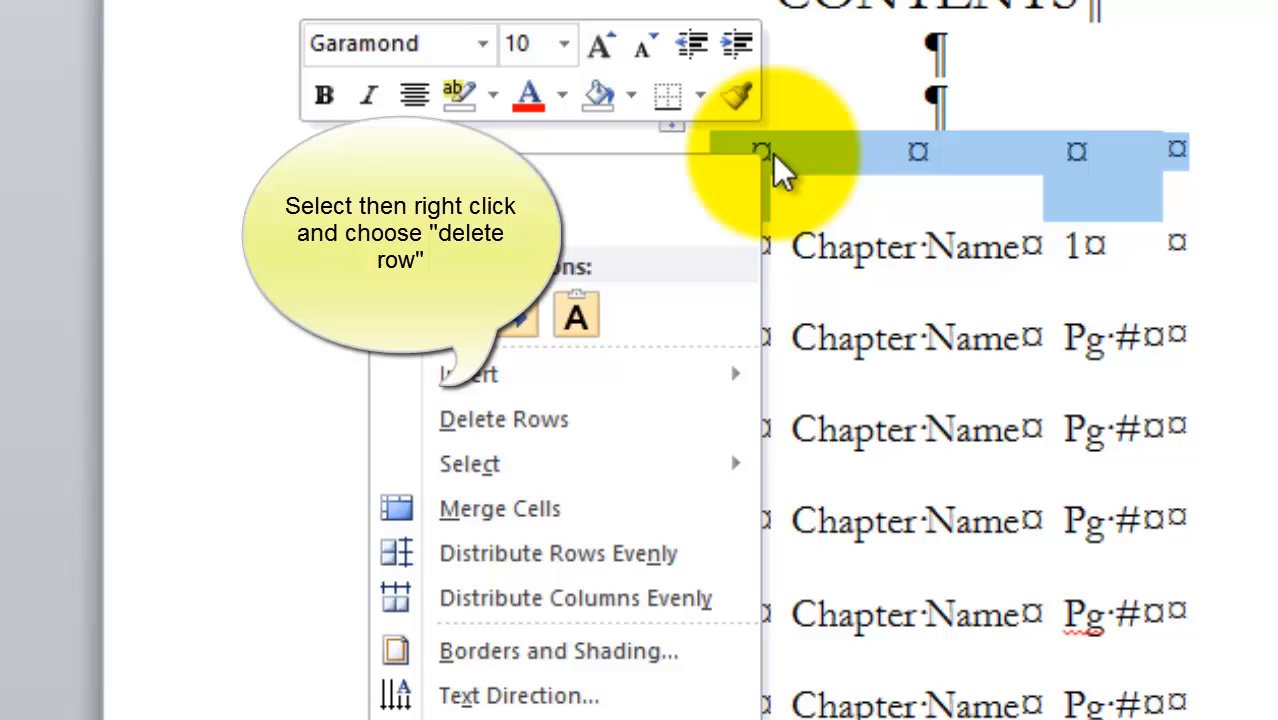
{"action": "left_click", "coordinate": [557, 428]}
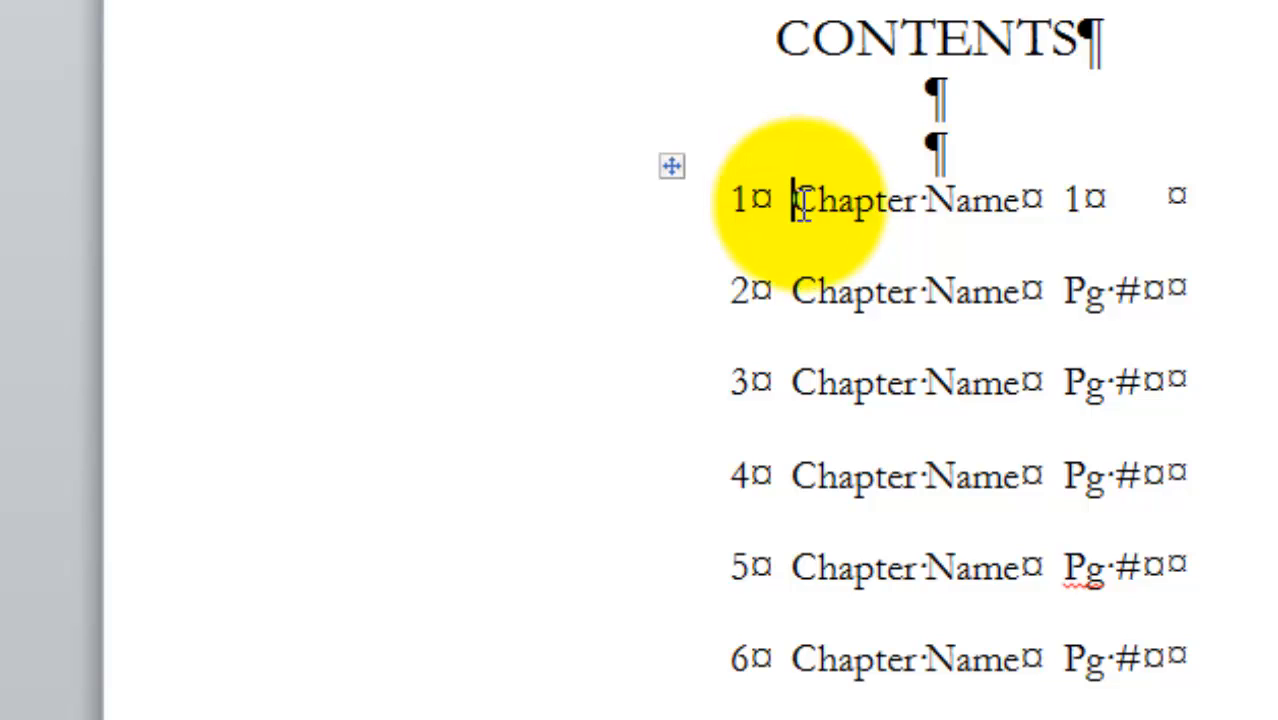
Delete the Chapter Name column from the contents table.
{"action": "left_click_drag", "start_coordinate": [795, 200], "coordinate": [956, 719]}
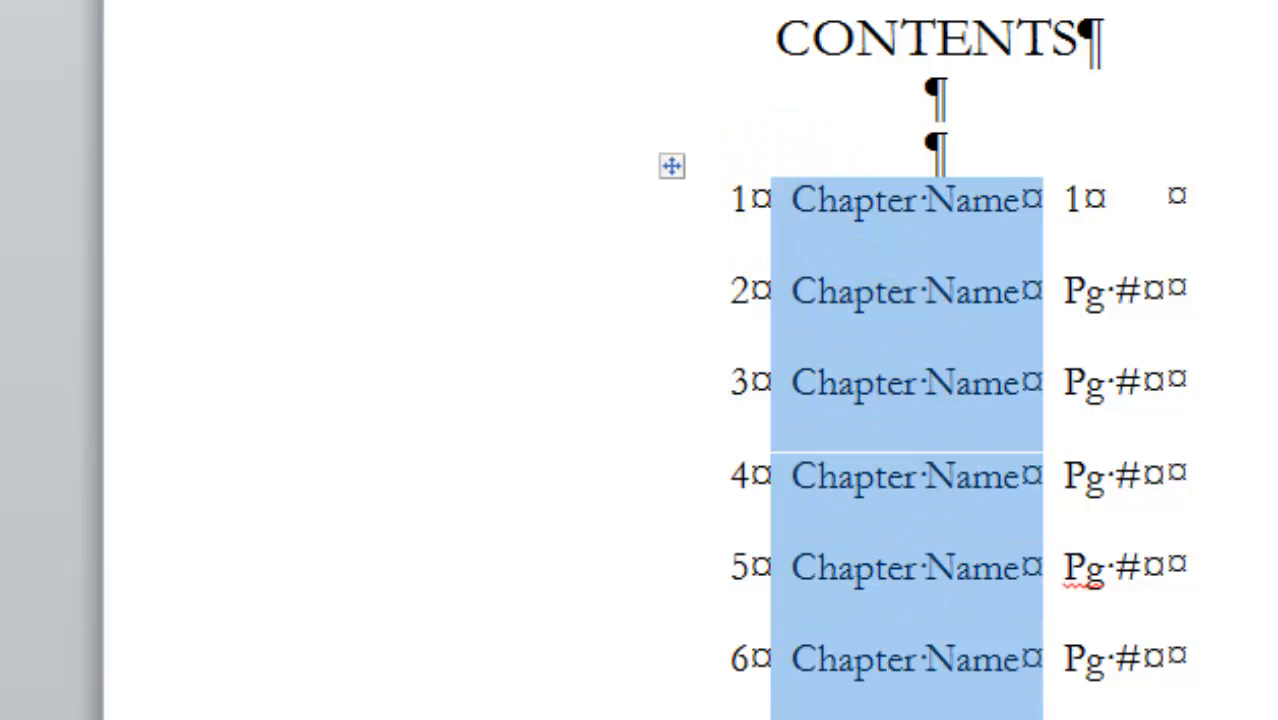
{"action": "right_click", "coordinate": [942, 700]}
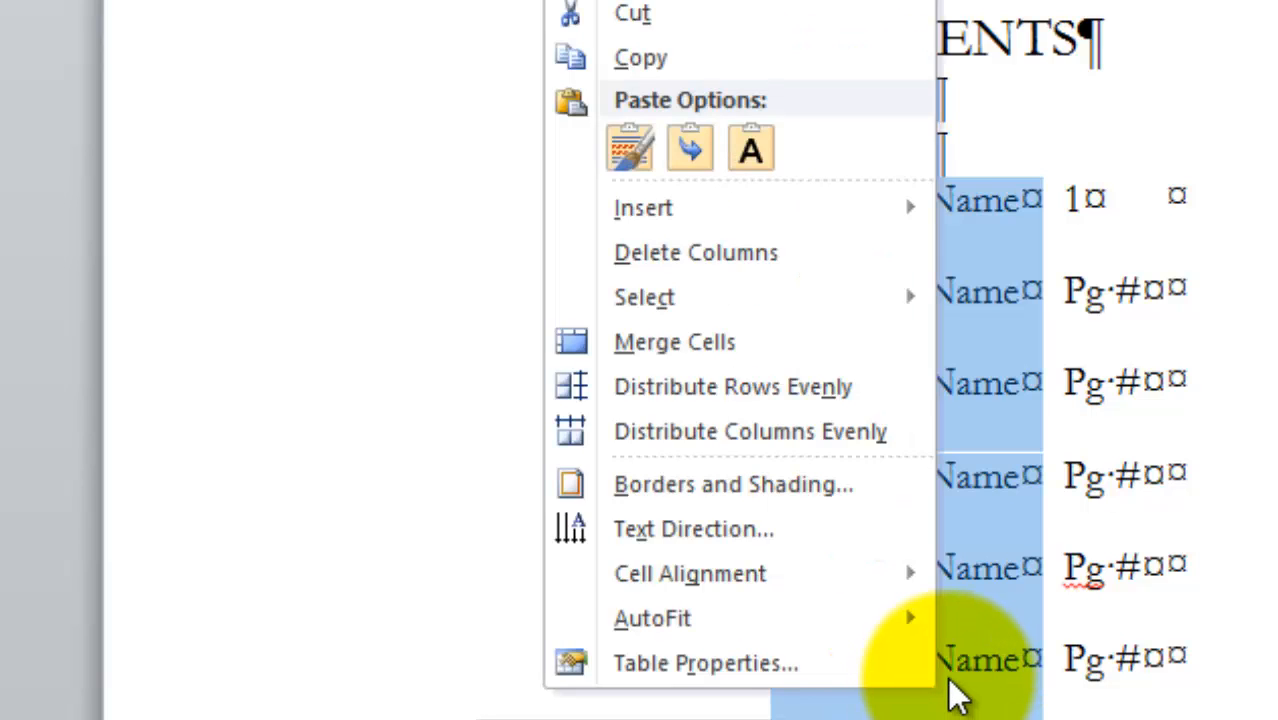
{"action": "left_click", "coordinate": [752, 259]}
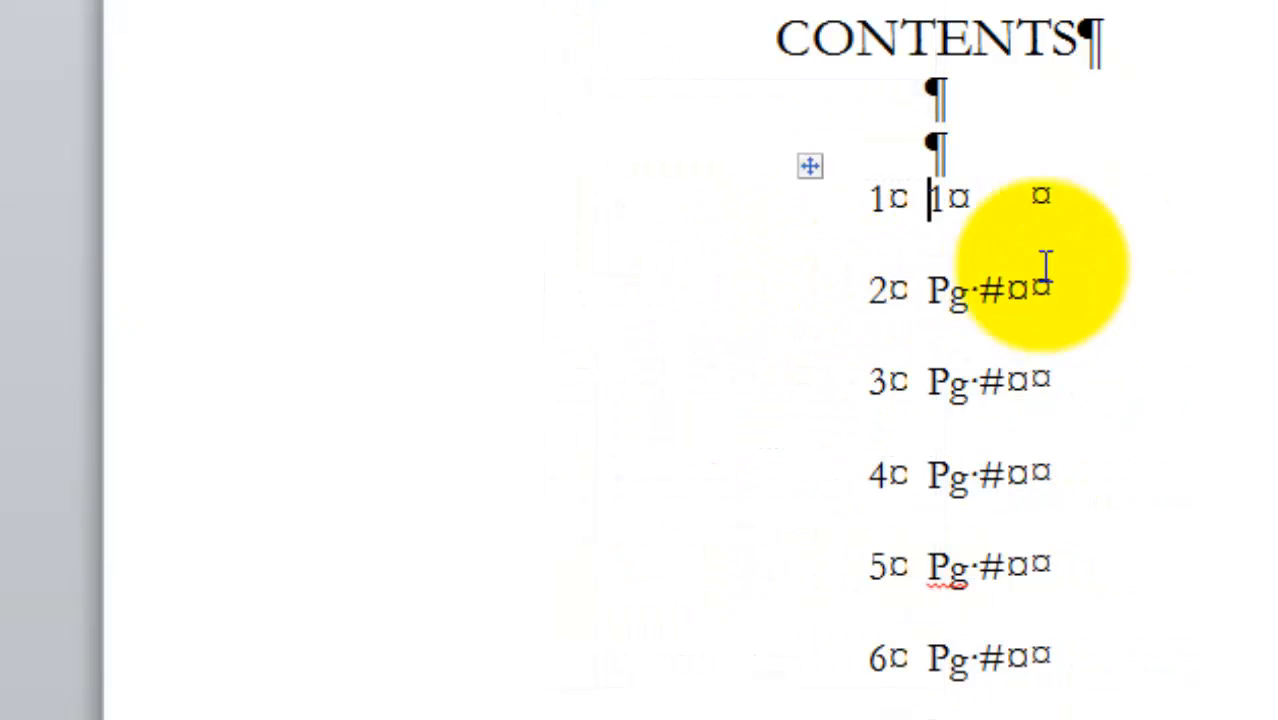
Replace chapter 1's page entry in the contents table with the "Pg #" placeholder copied from the chapter 2 row.
{"action": "left_click", "coordinate": [1045, 265]}
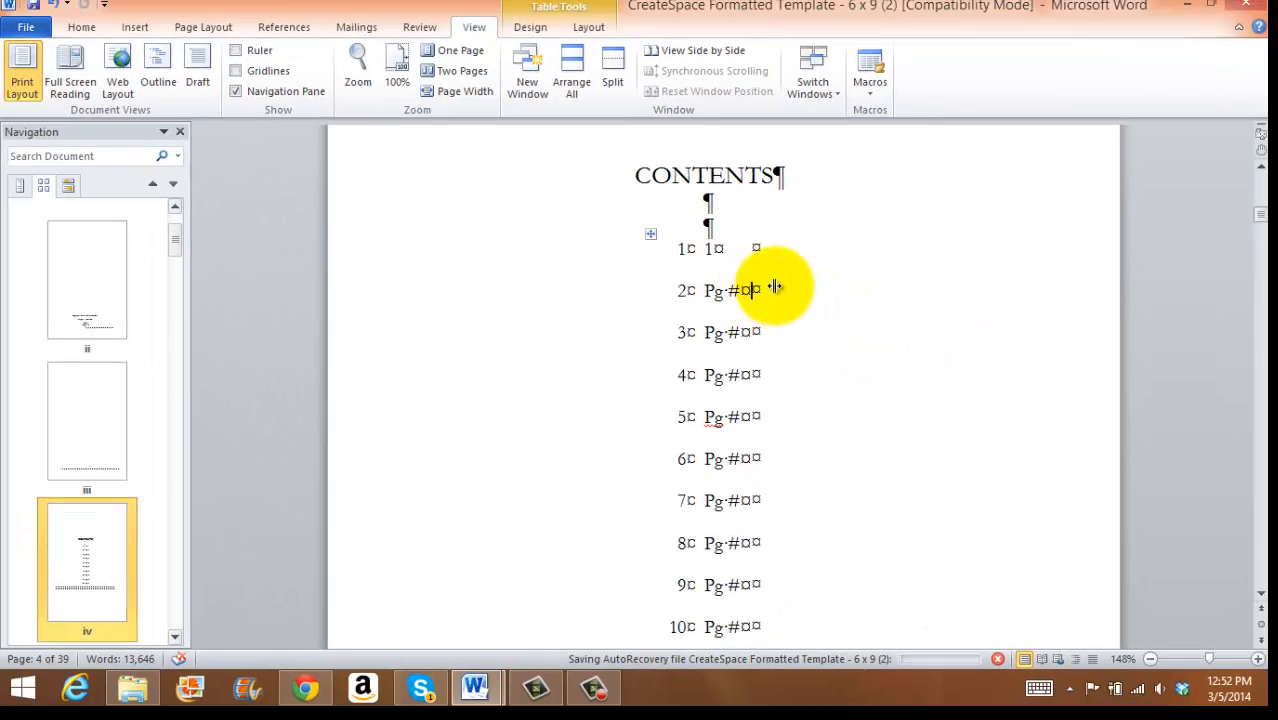
{"action": "left_click_drag", "start_coordinate": [745, 290], "coordinate": [707, 250]}
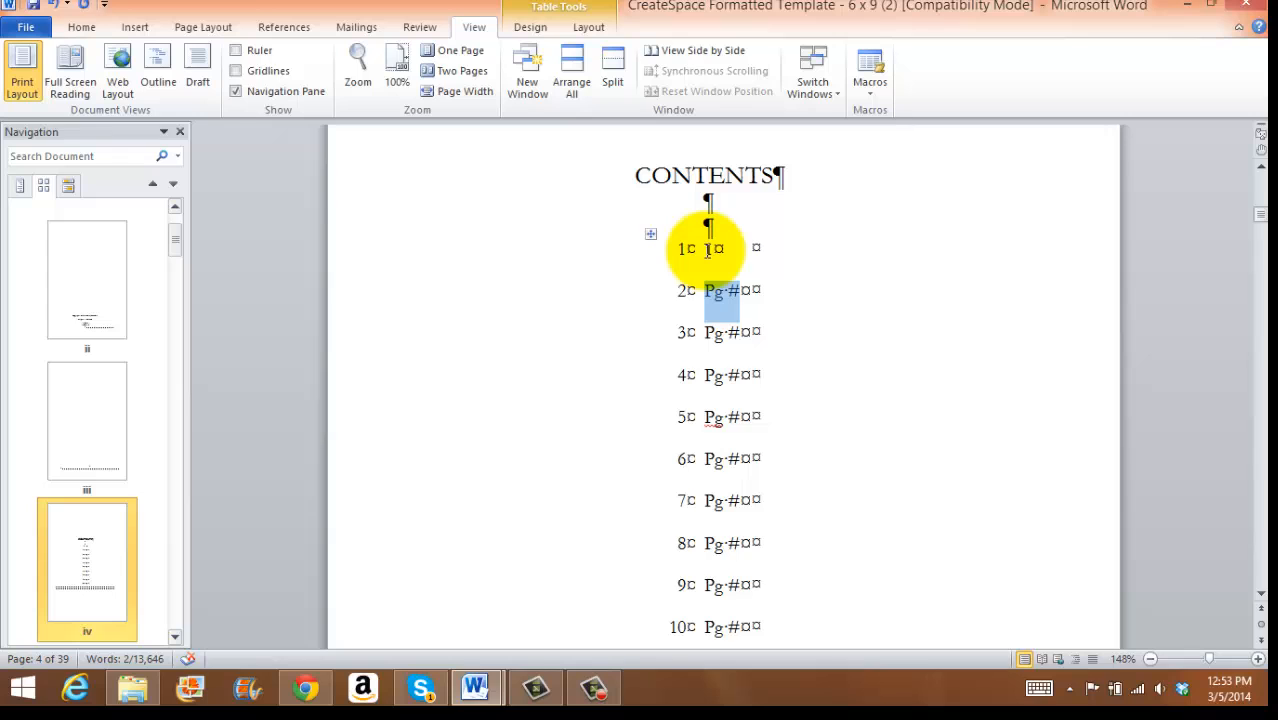
{"action": "type", "text": "Pg #"}
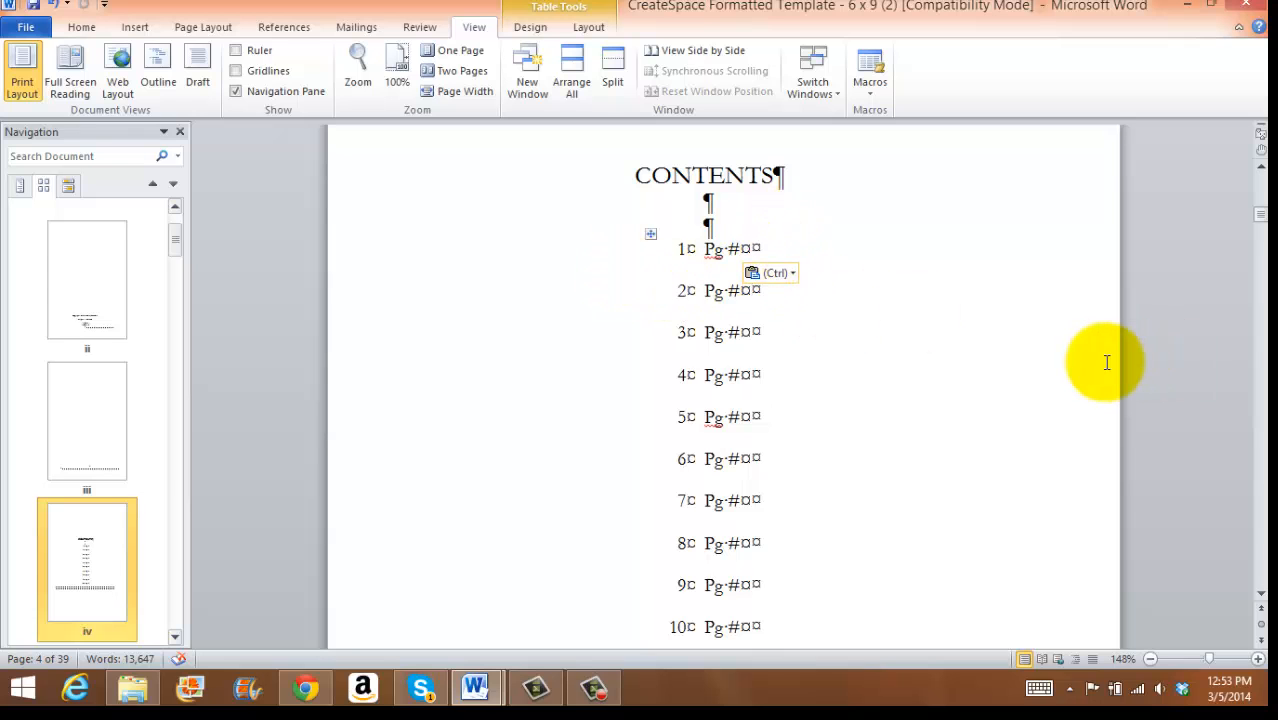
Check the page on which chapter 1 starts and add page number 1 after "Pg #" in its contents row.
{"action": "scroll", "coordinate": [1062, 347], "scroll_direction": "down", "scroll_amount": 4}
{"action": "scroll", "coordinate": [1062, 347], "scroll_direction": "down", "scroll_amount": 6}
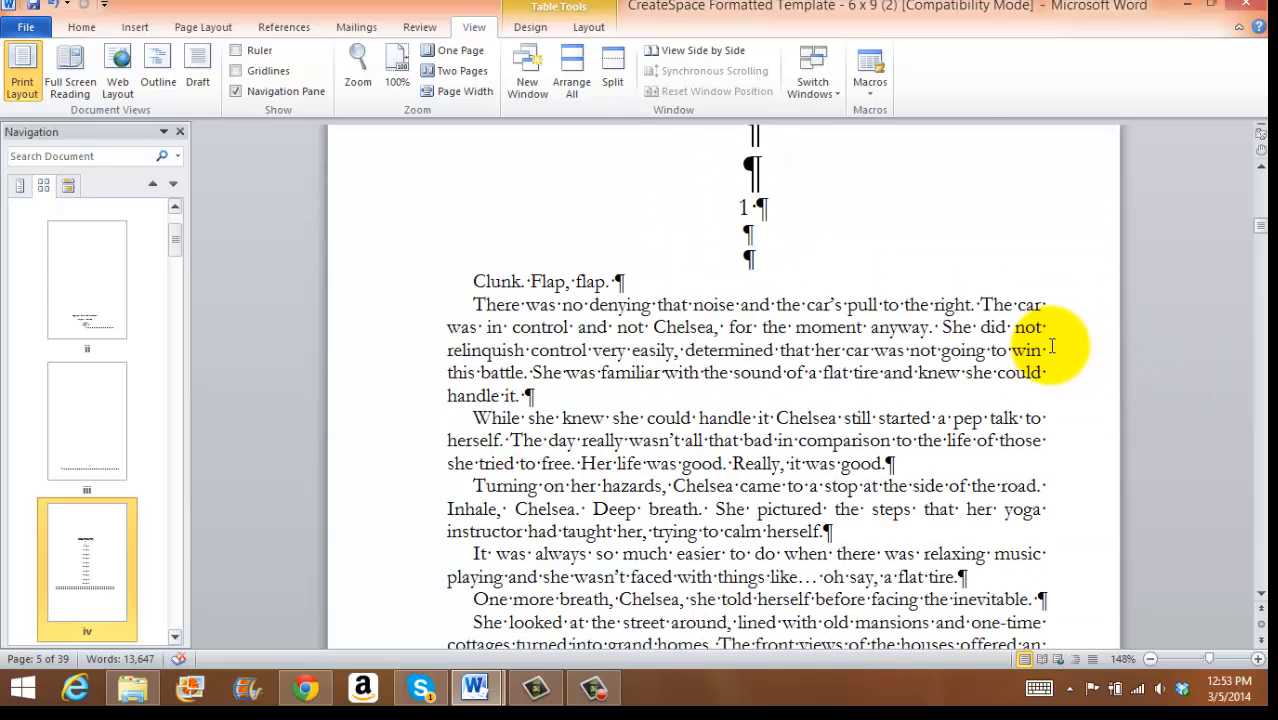
{"action": "scroll", "coordinate": [1052, 346], "scroll_direction": "up", "scroll_amount": 1}
{"action": "scroll", "coordinate": [1052, 346], "scroll_direction": "down", "scroll_amount": 6}
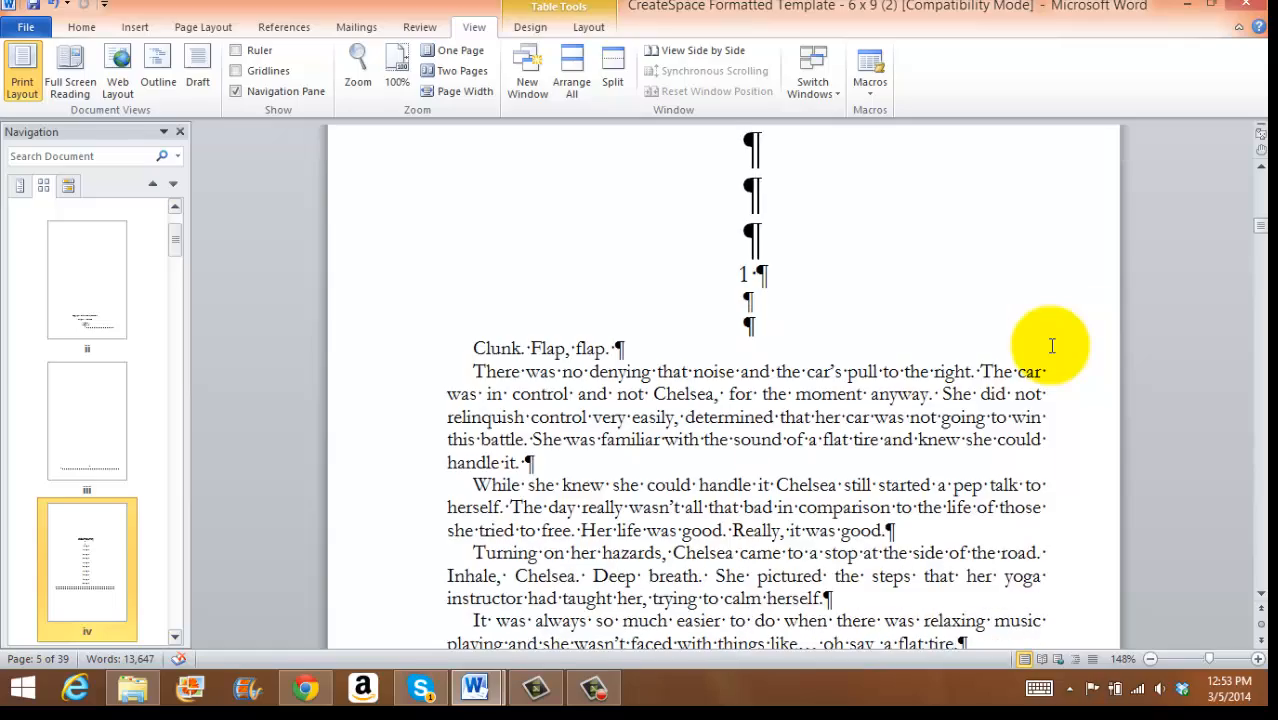
{"action": "scroll", "coordinate": [1046, 343], "scroll_direction": "down", "scroll_amount": 1}
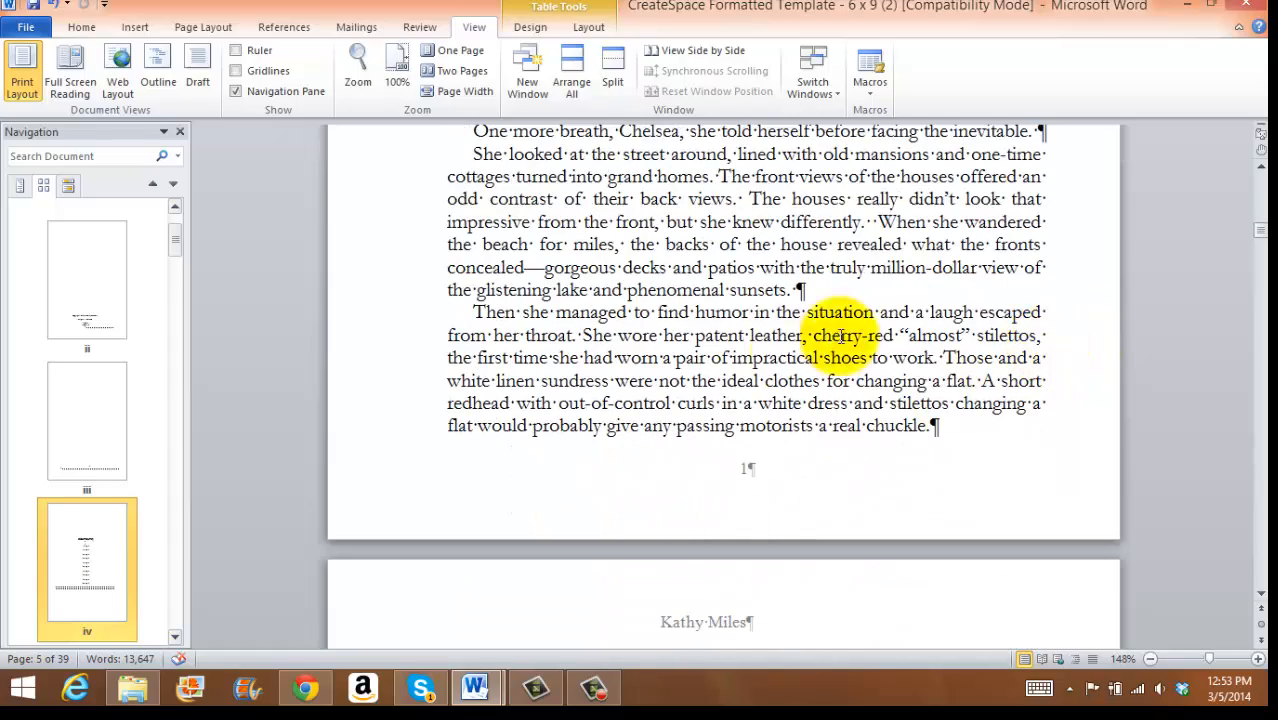
{"action": "scroll", "coordinate": [1080, 343], "scroll_direction": "up", "scroll_amount": 9}
{"action": "scroll", "coordinate": [1070, 343], "scroll_direction": "up", "scroll_amount": 10}
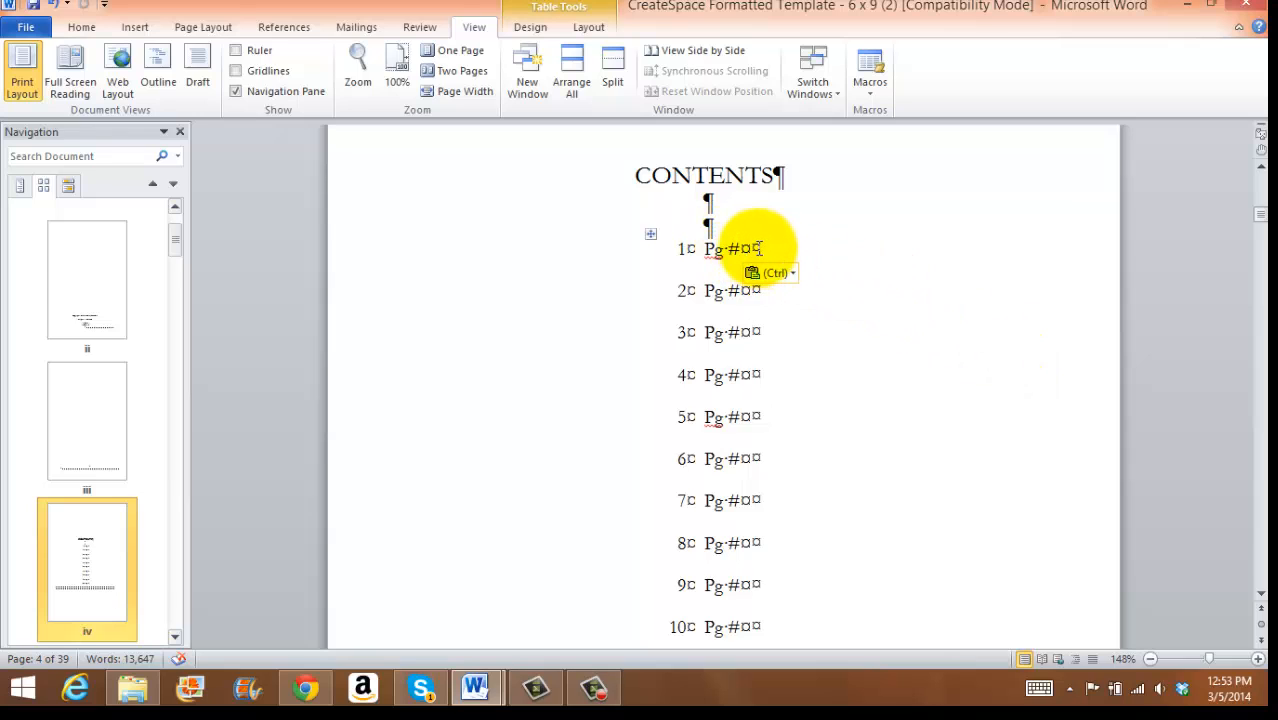
{"action": "left_click", "coordinate": [758, 248]}
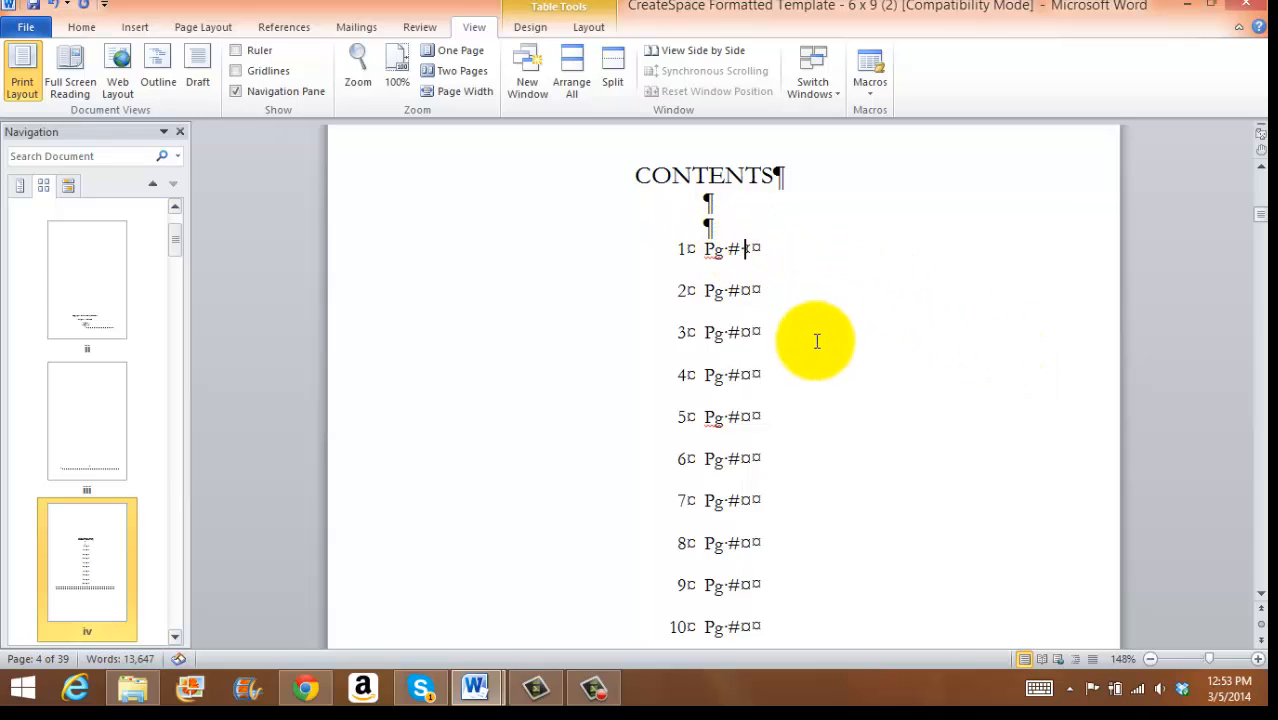
{"action": "type", "text": "1"}
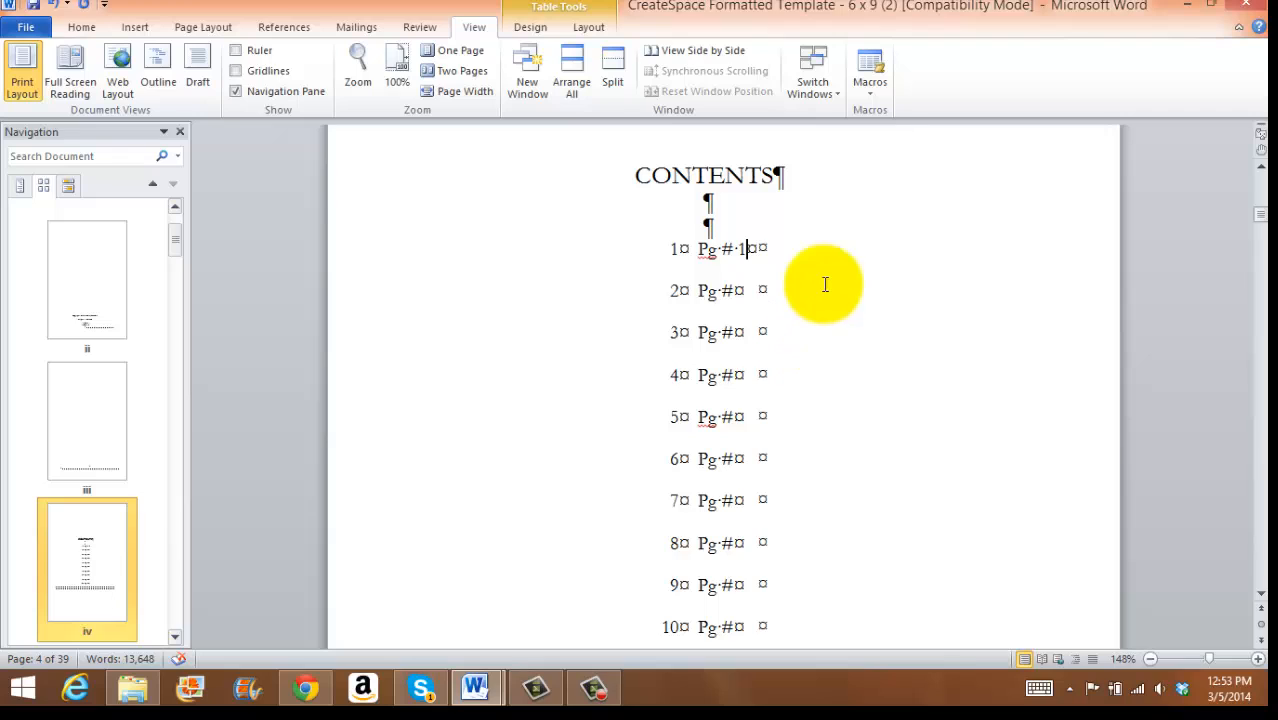
{"action": "key", "text": "Tab"}
{"action": "key", "text": "Tab"}
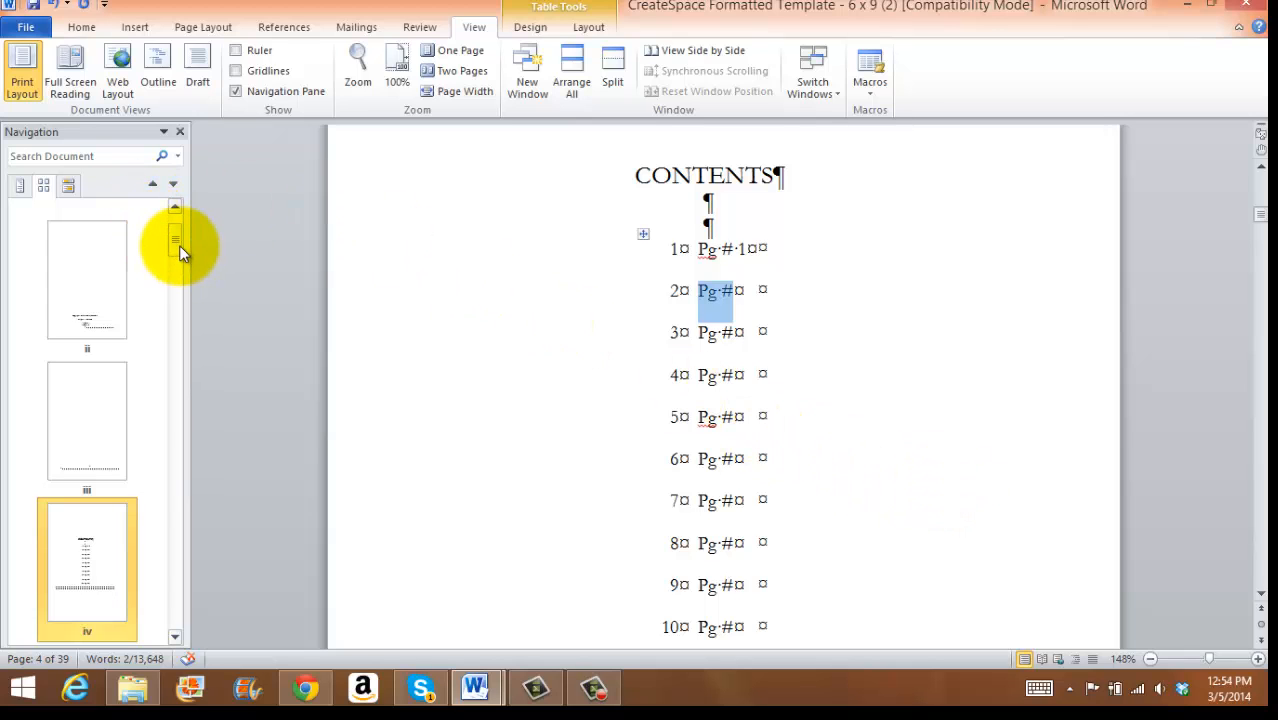
Review the last pages of the document, from the end of chapter ten through the About the Author page.
{"action": "left_click_drag", "start_coordinate": [179, 245], "coordinate": [179, 612]}
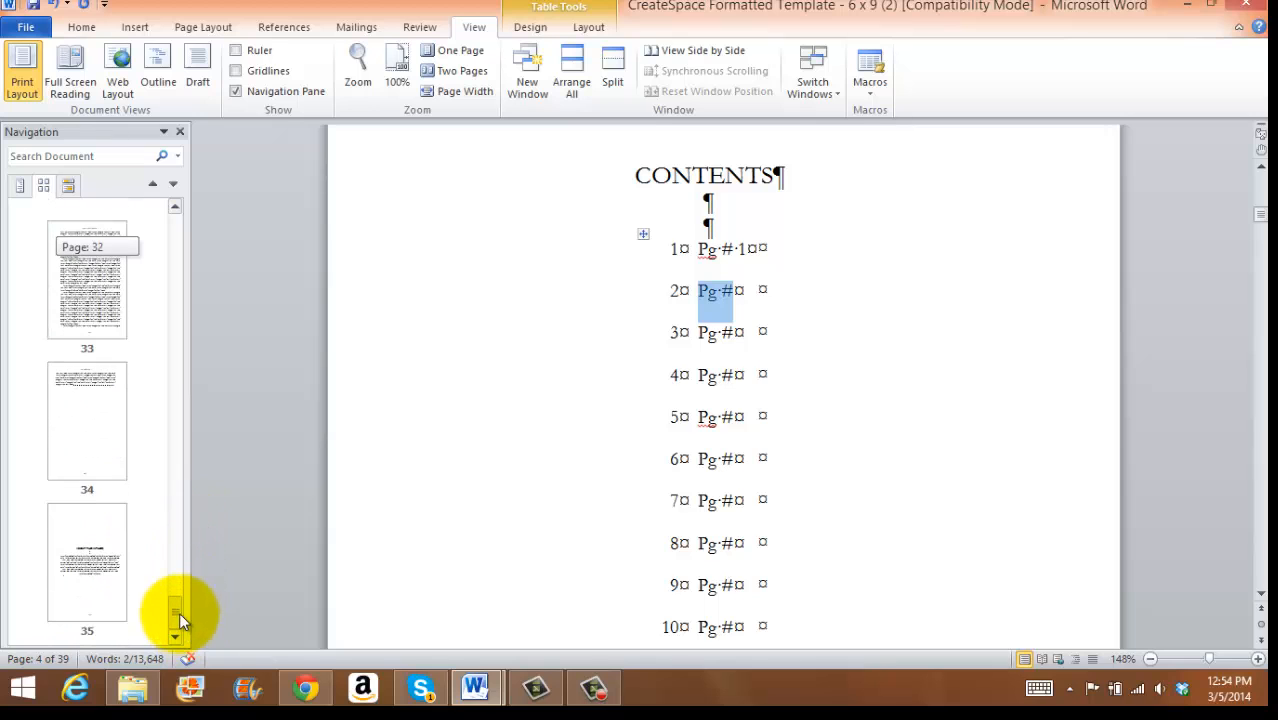
{"action": "left_click", "coordinate": [110, 490]}
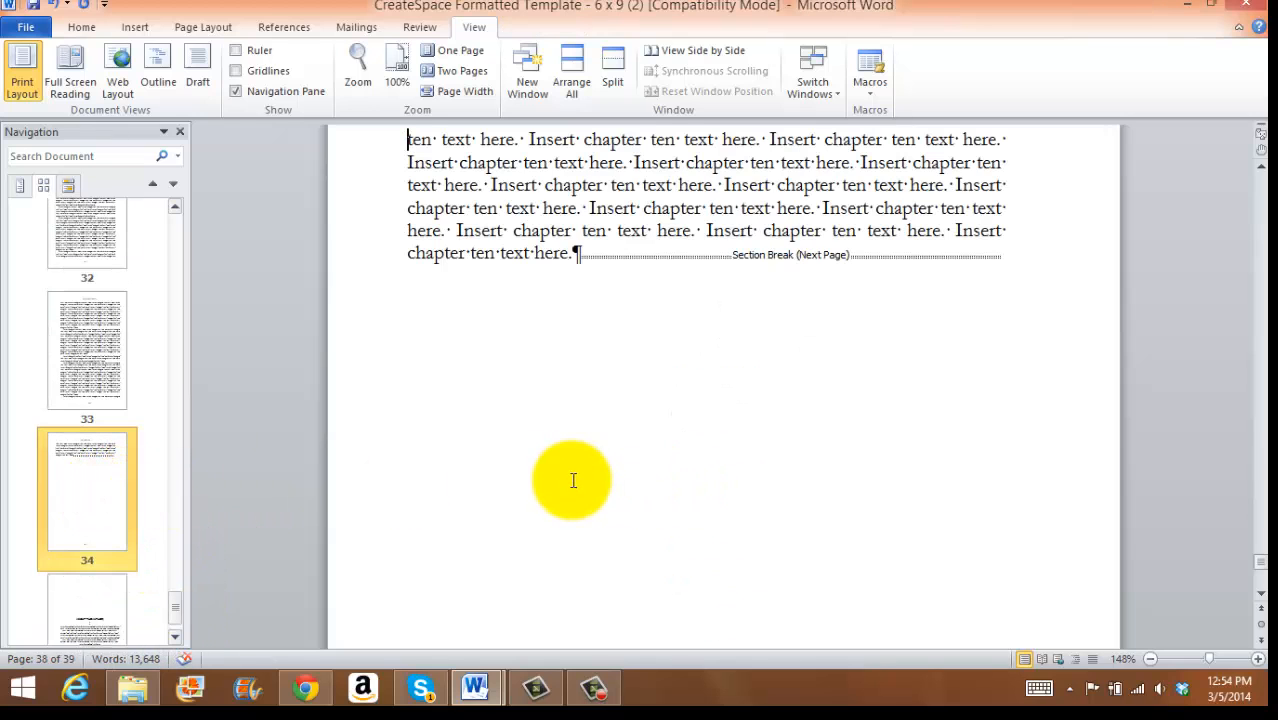
{"action": "left_click", "coordinate": [90, 598]}
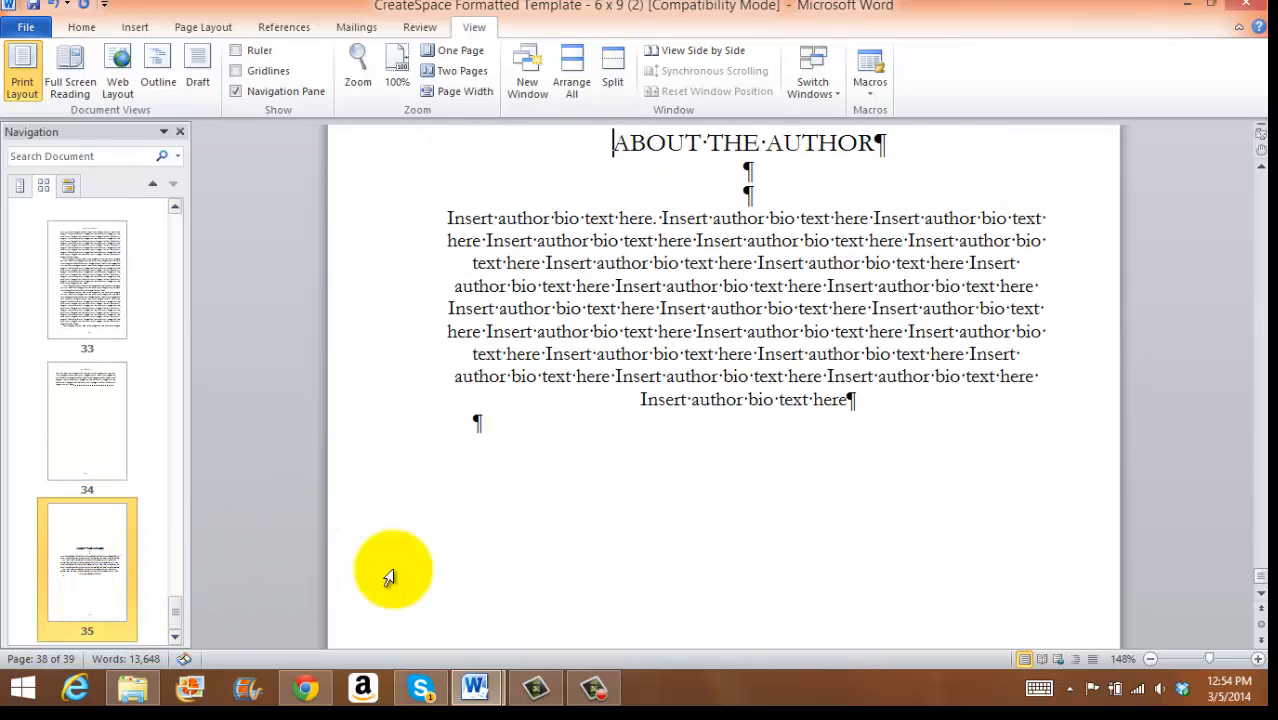
{"action": "left_click", "coordinate": [601, 541]}
{"action": "scroll", "coordinate": [635, 531], "scroll_direction": "up", "scroll_amount": 3}
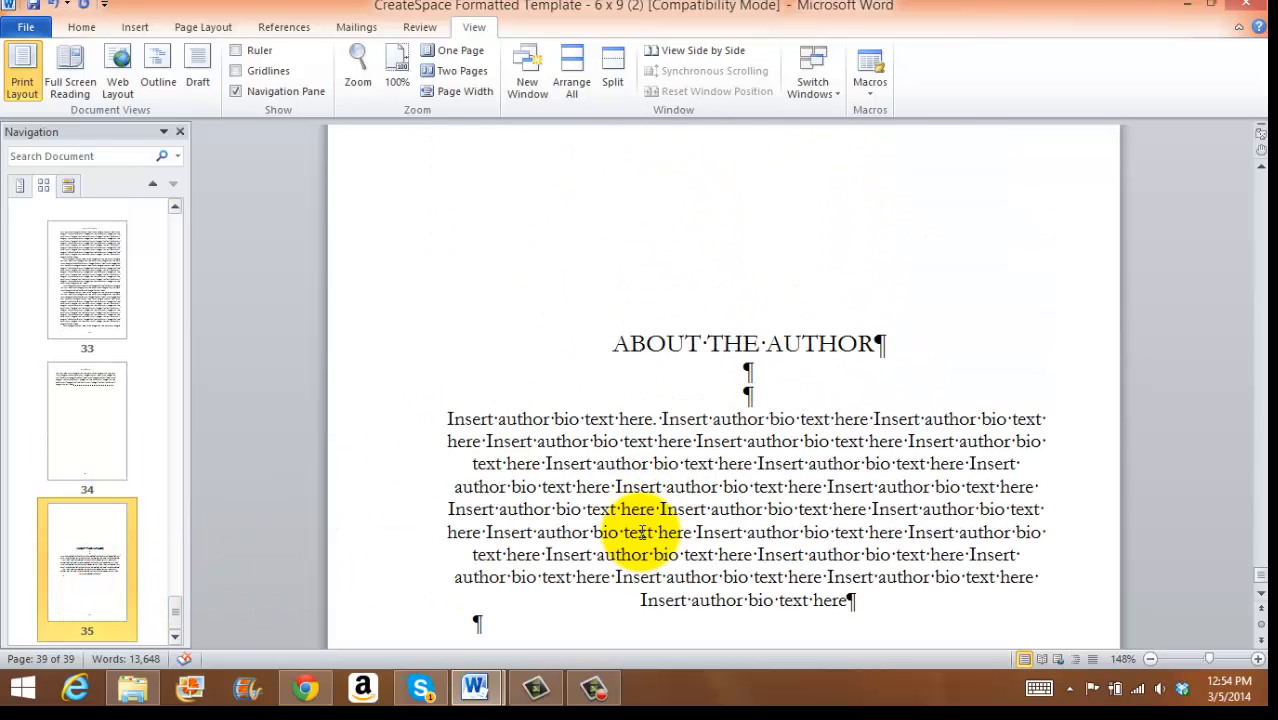
{"action": "scroll", "coordinate": [642, 531], "scroll_direction": "down", "scroll_amount": 1}
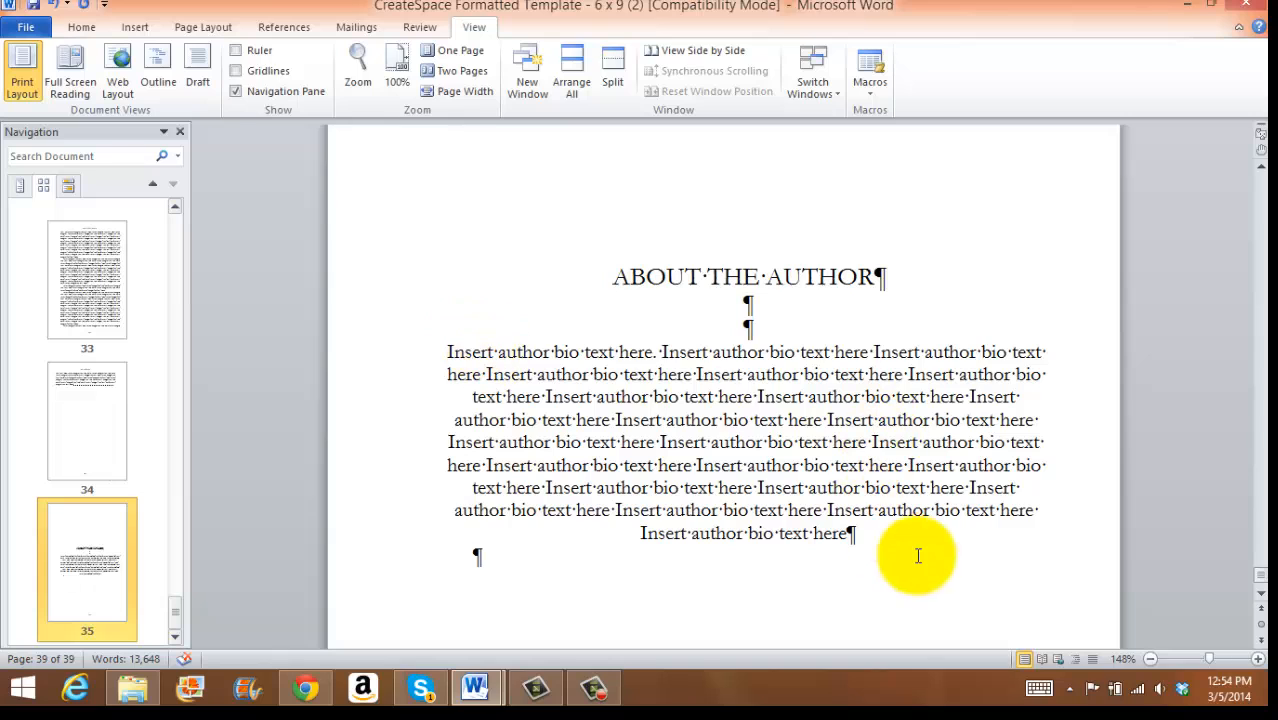
{"action": "scroll", "coordinate": [910, 570], "scroll_direction": "down", "scroll_amount": 1}
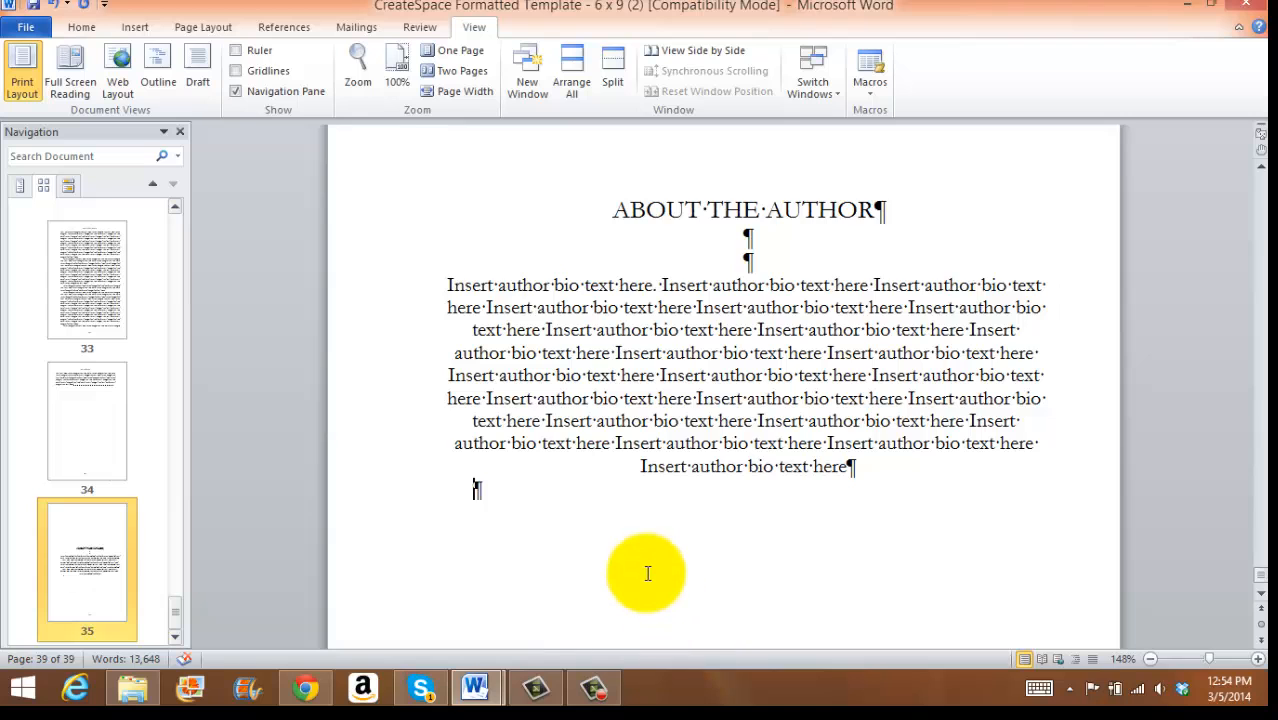
{"action": "scroll", "coordinate": [647, 571], "scroll_direction": "down", "scroll_amount": 3}
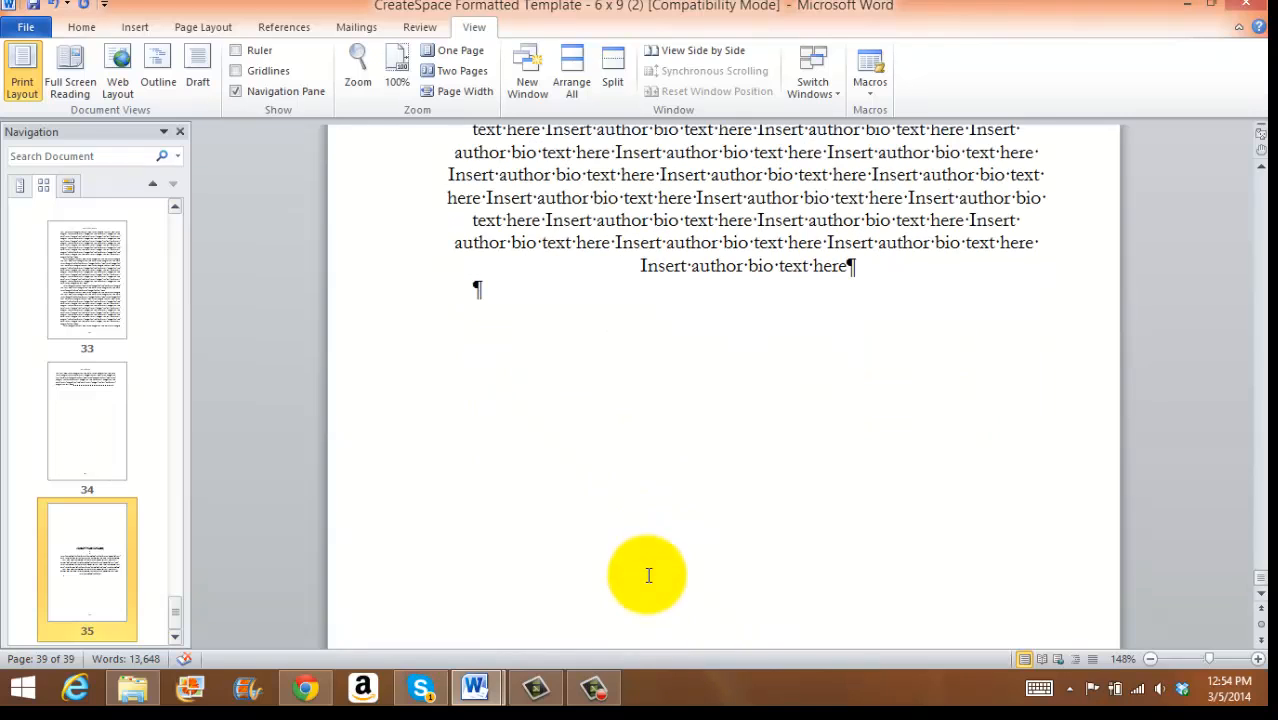
Open the document's file management view to access the save options.
{"action": "left_click", "coordinate": [26, 27]}
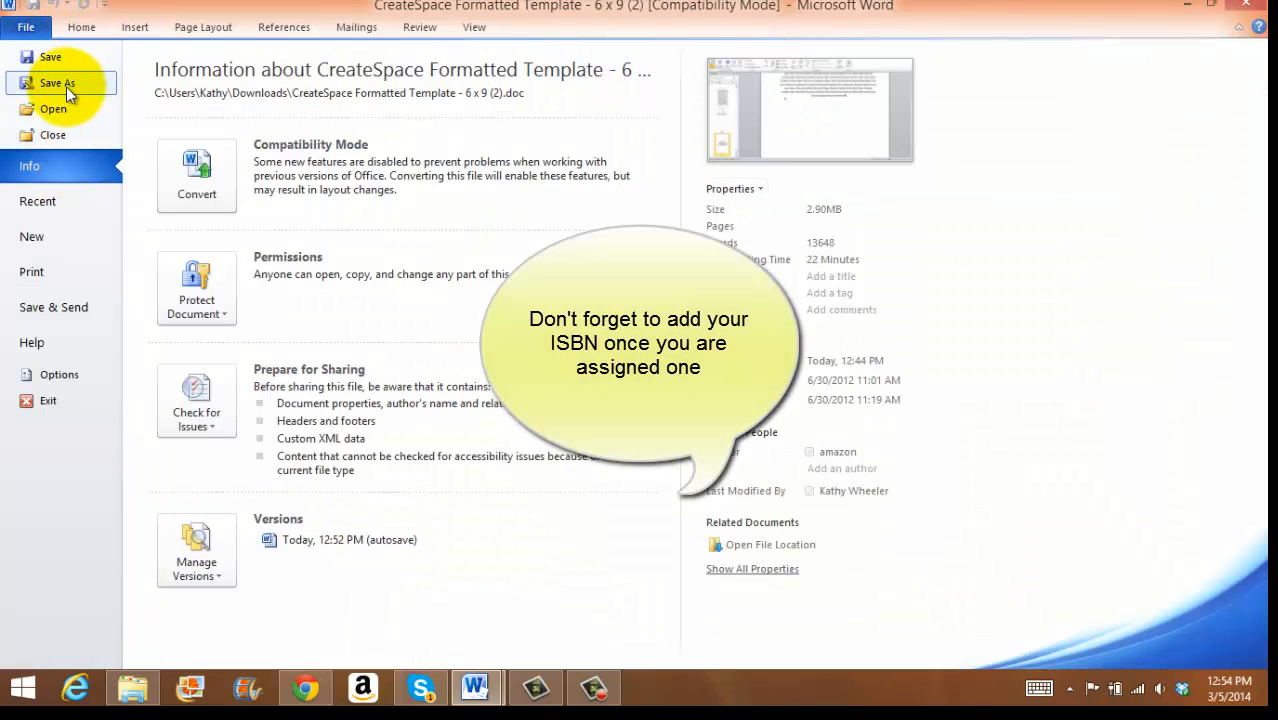